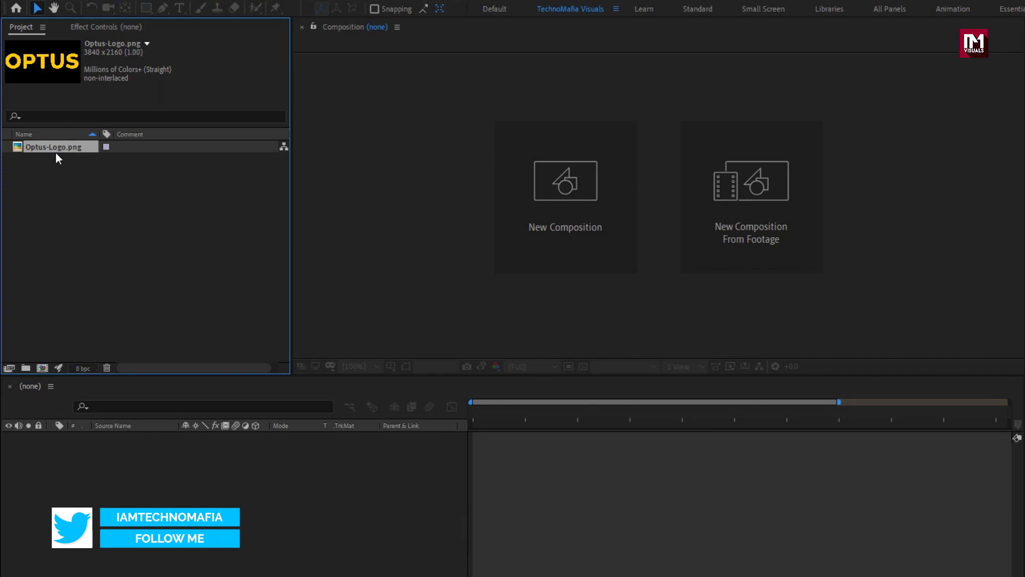
Create a new composition named Logo_reveal with a duration of 5 seconds
{"action": "key", "text": "ctrl+n"}
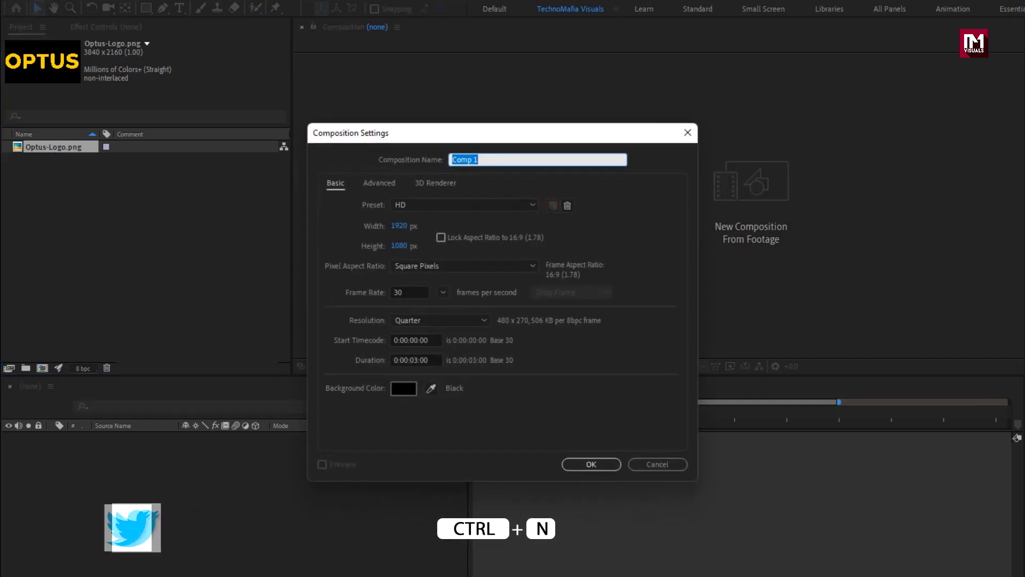
{"action": "type", "text": "Logo_reveal"}
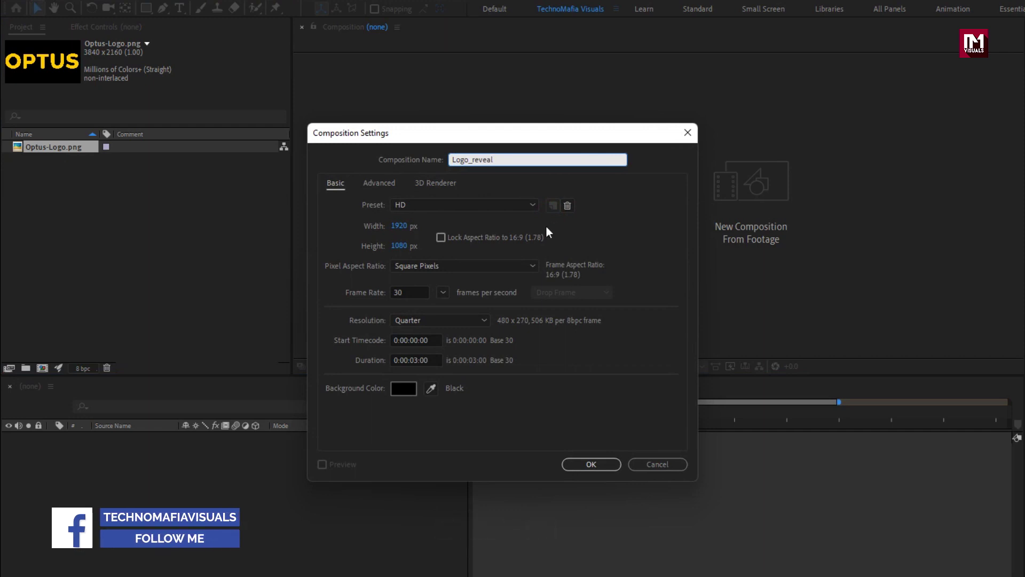
{"action": "left_click", "coordinate": [418, 361]}
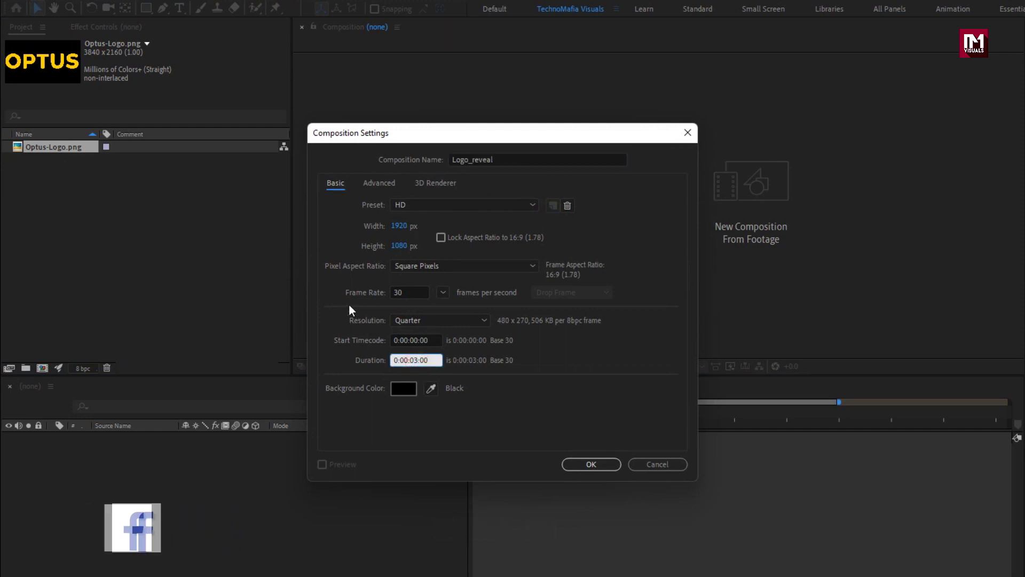
{"action": "key", "text": "BackSpace"}
{"action": "type", "text": "5"}
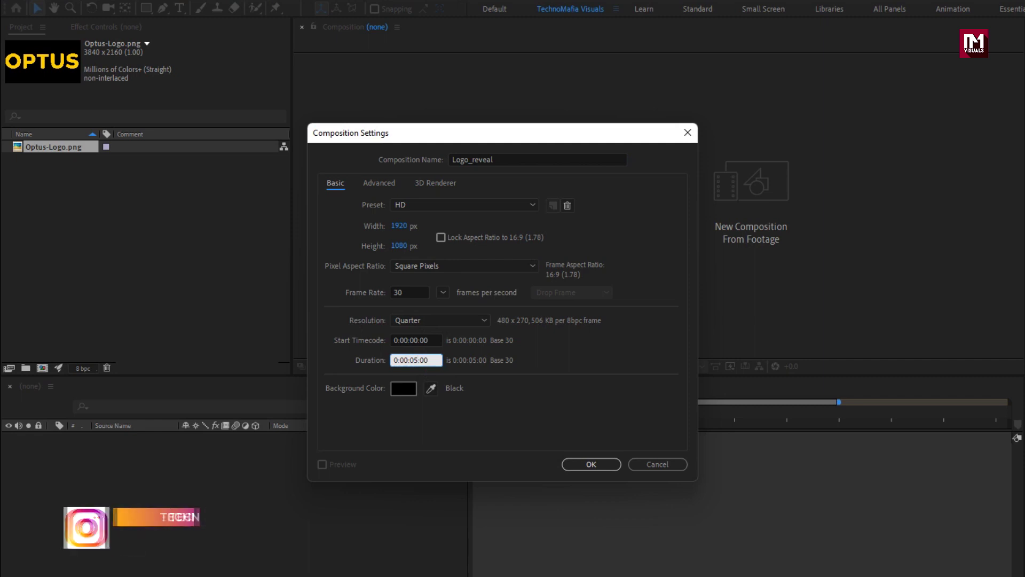
{"action": "left_click", "coordinate": [590, 463]}
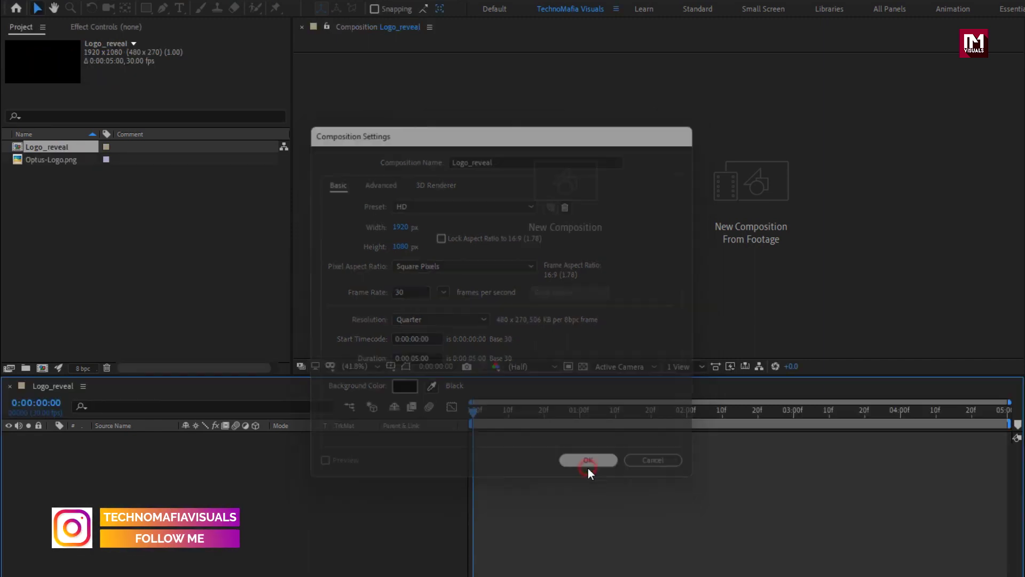
Add Optus-Logo.png to the Logo_reveal composition as a layer and set its scale to 26%
{"action": "left_click", "coordinate": [66, 160]}
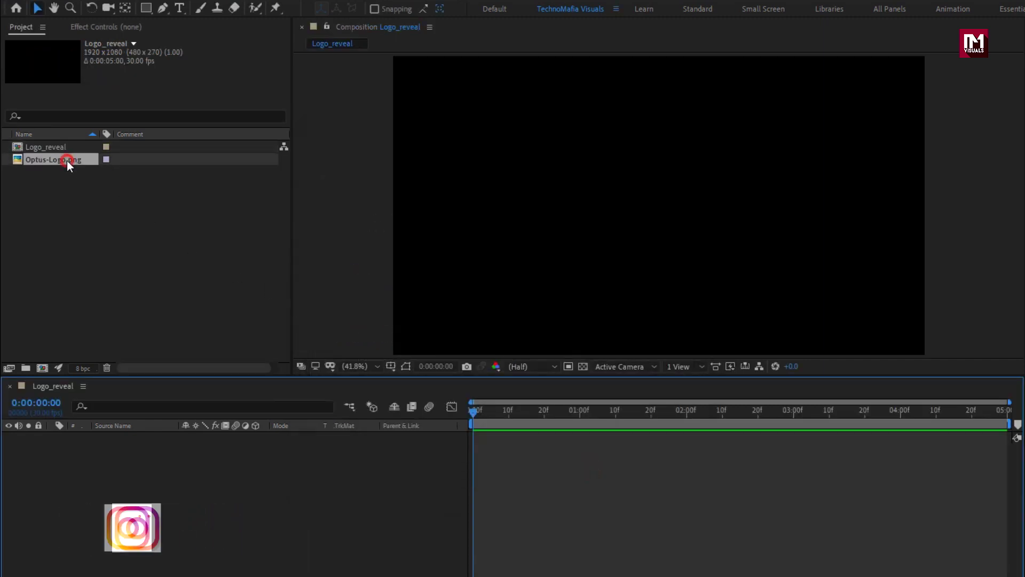
{"action": "left_click_drag", "start_coordinate": [47, 160], "coordinate": [168, 449]}
{"action": "key", "text": "s"}
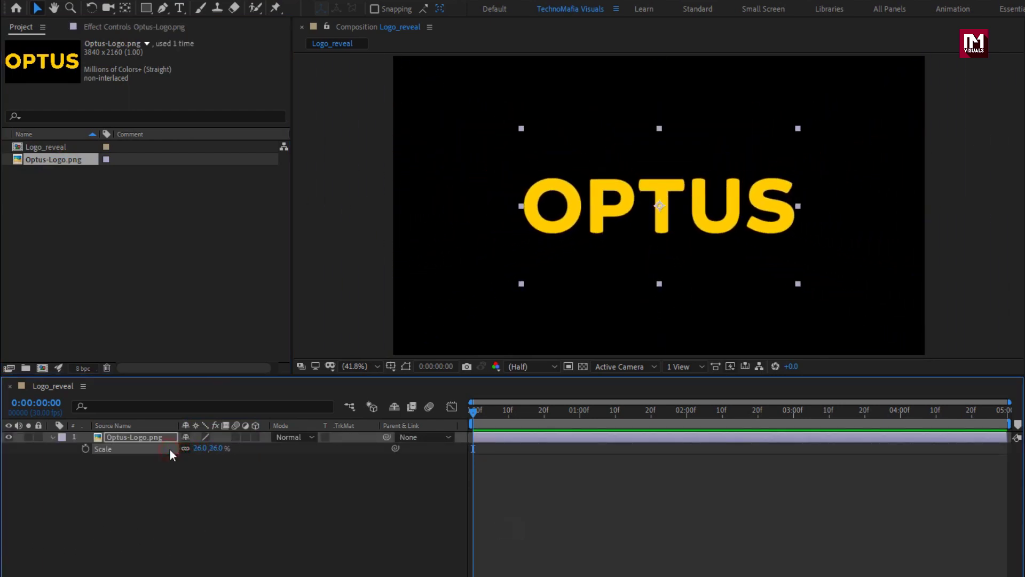
{"action": "left_click", "coordinate": [51, 438]}
Pre-compose the Optus-Logo.png layer as Logo, moving all attributes into the new composition
{"action": "left_click", "coordinate": [129, 435]}
{"action": "right_click", "coordinate": [129, 434]}
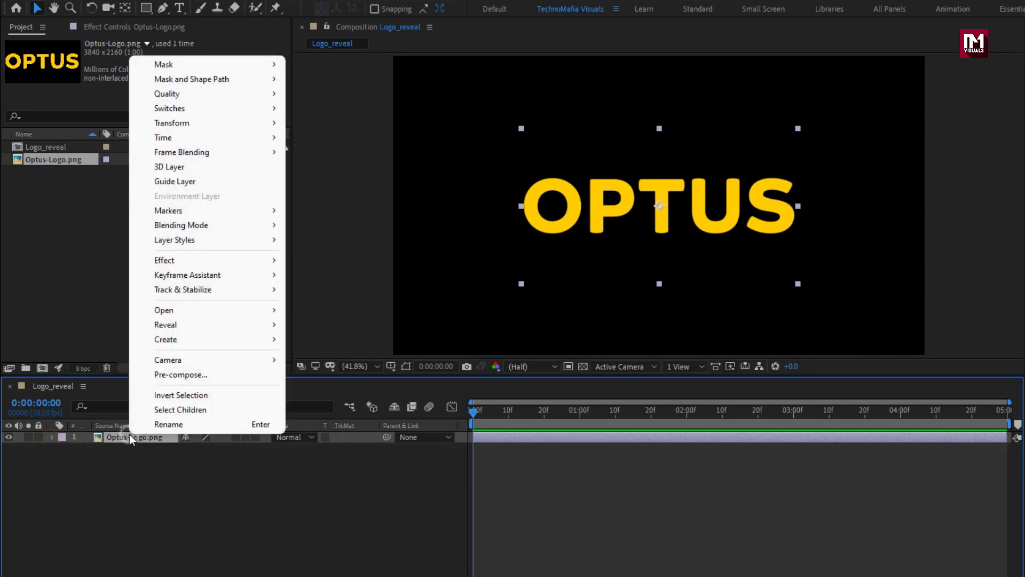
{"action": "left_click", "coordinate": [155, 377]}
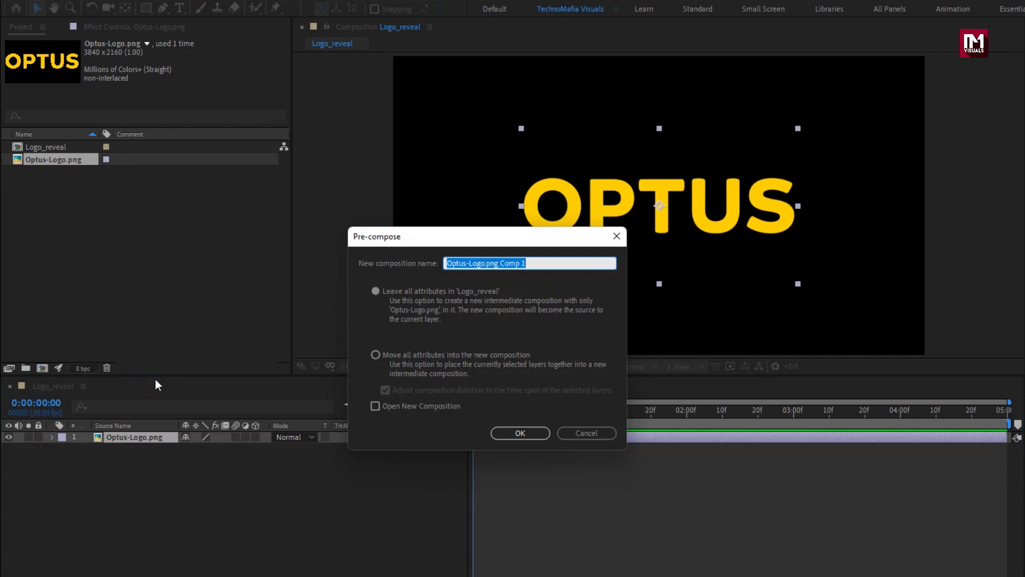
{"action": "type", "text": "Logo"}
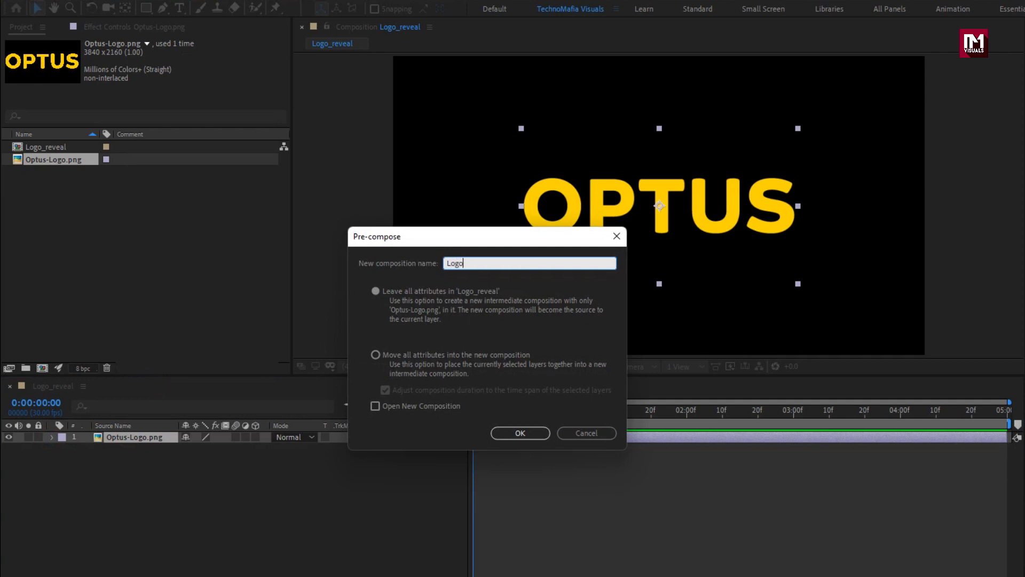
{"action": "left_click", "coordinate": [409, 355]}
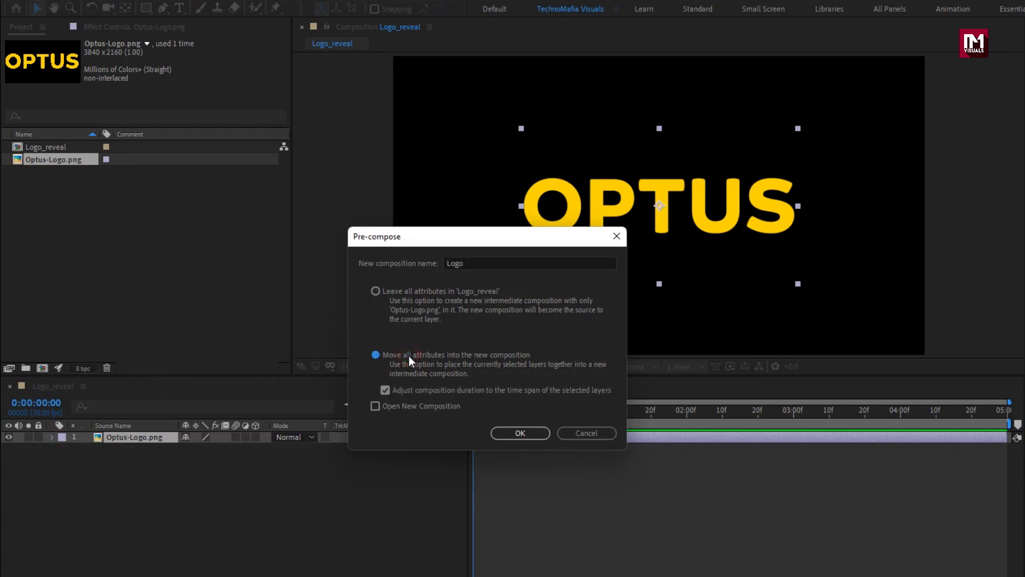
{"action": "left_click", "coordinate": [509, 431]}
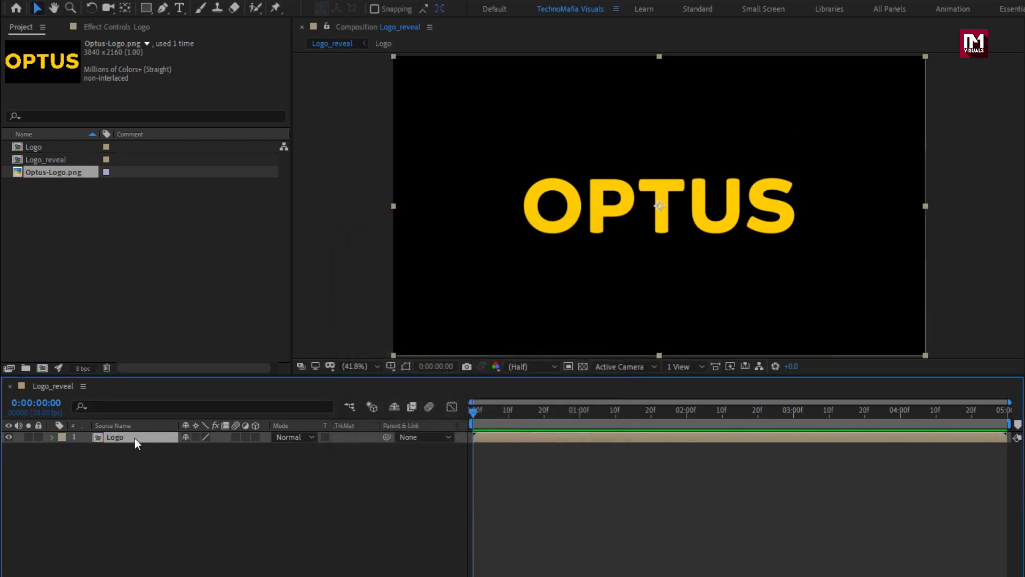
Auto-trace the Logo layer's alpha channel on the current frame and show the mask paths in the viewer
{"action": "left_click", "coordinate": [113, 10]}
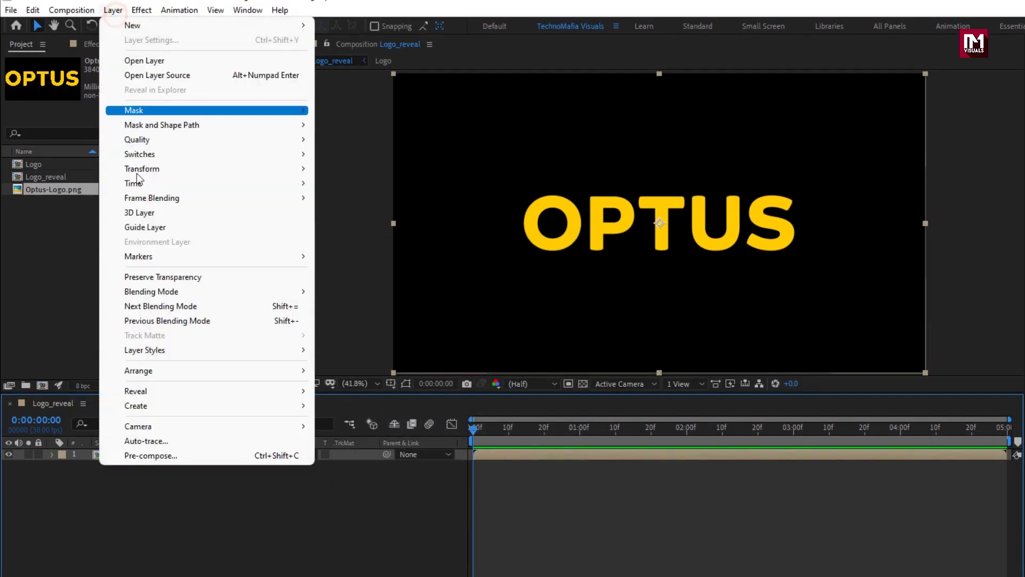
{"action": "left_click", "coordinate": [170, 437]}
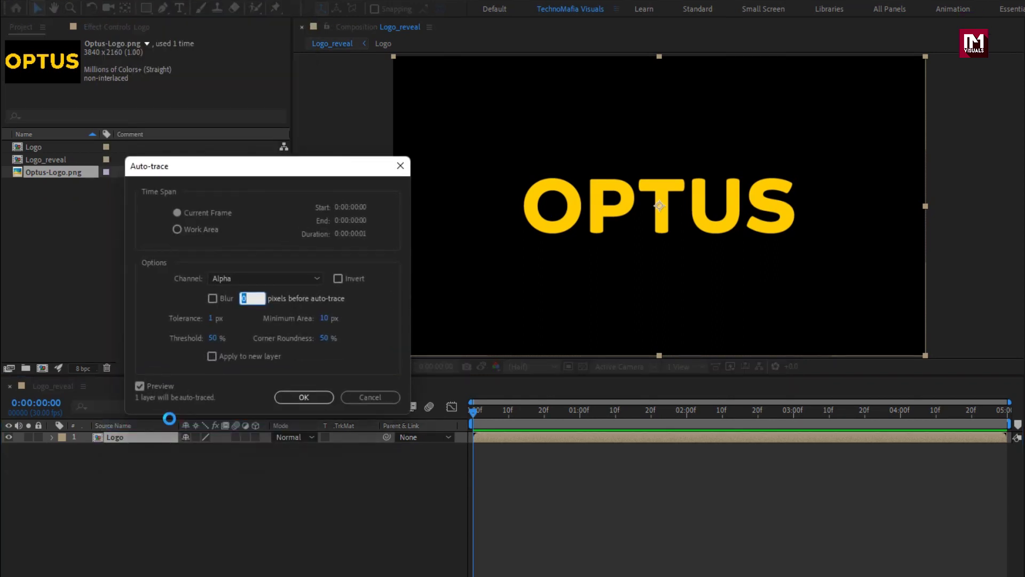
{"action": "left_click_drag", "start_coordinate": [277, 166], "coordinate": [203, 135]}
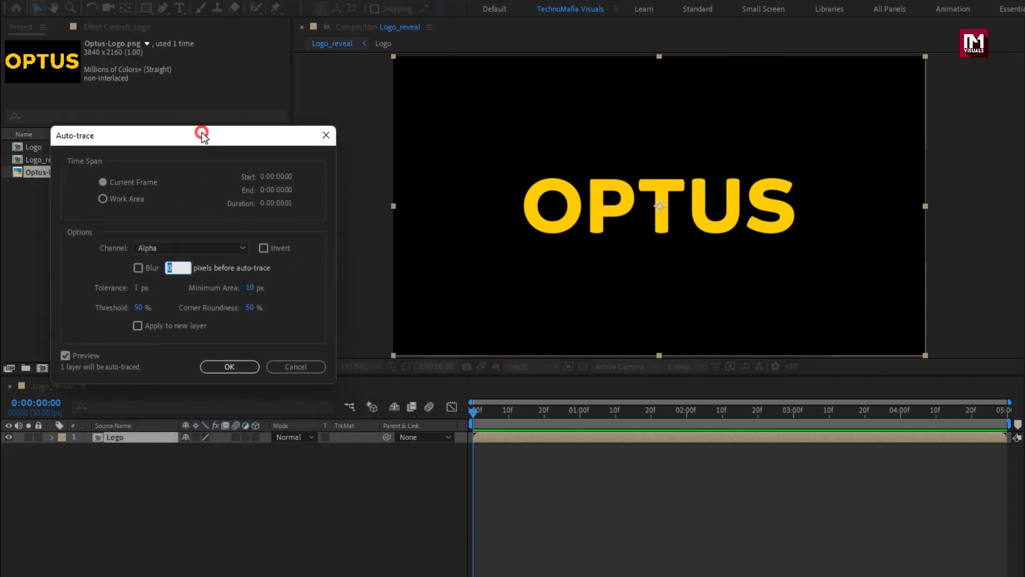
{"action": "left_click", "coordinate": [239, 370]}
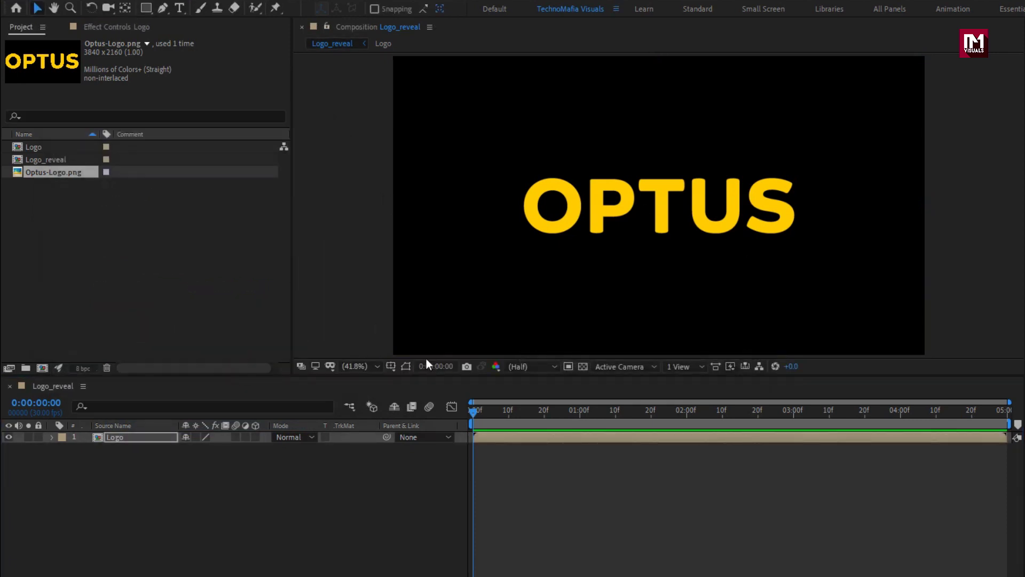
{"action": "left_click", "coordinate": [409, 366]}
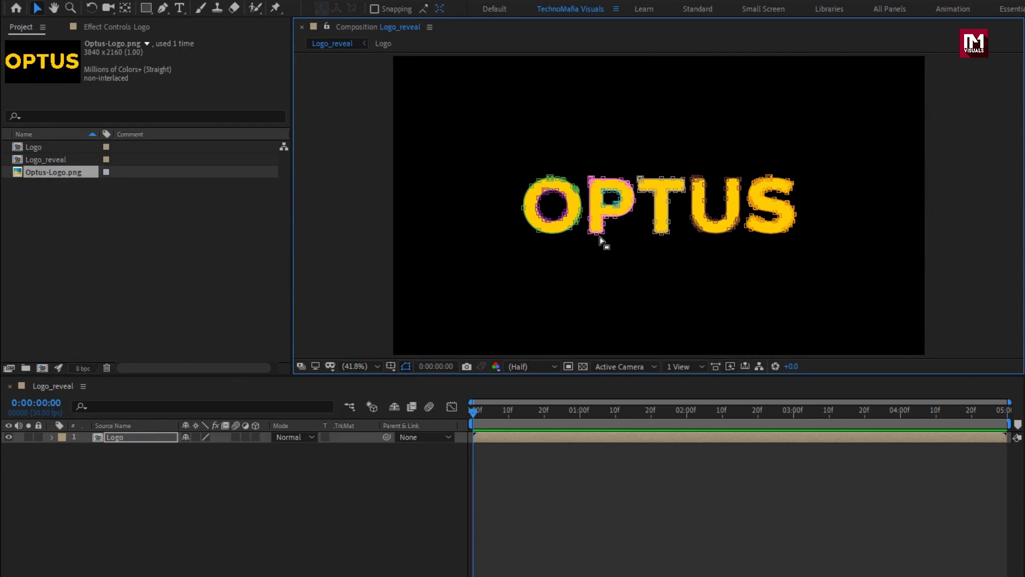
Delete the Mask Path keyframes of all the traced masks on the Logo layer and collapse its properties
{"action": "left_click", "coordinate": [53, 437]}
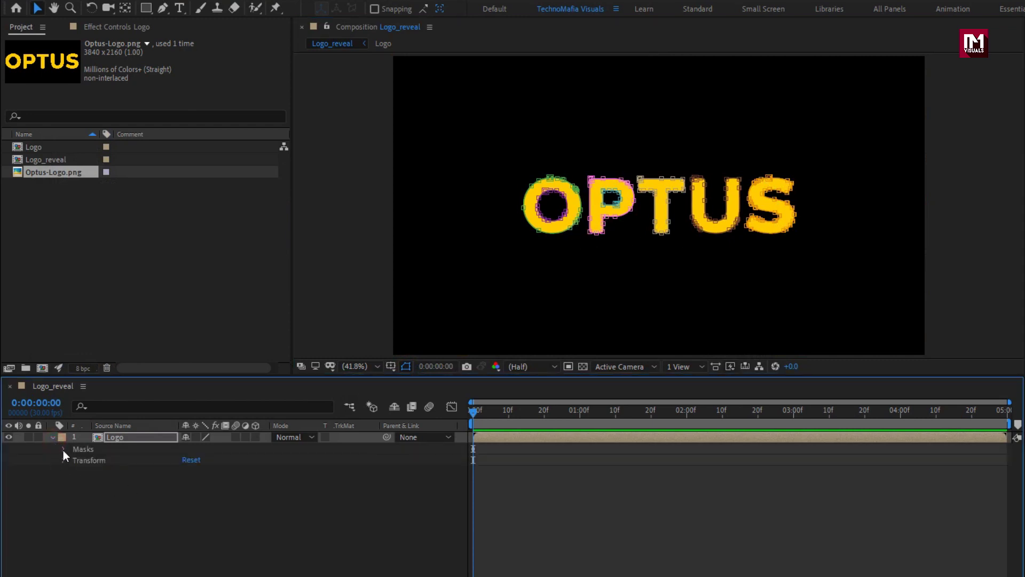
{"action": "left_click", "coordinate": [64, 449]}
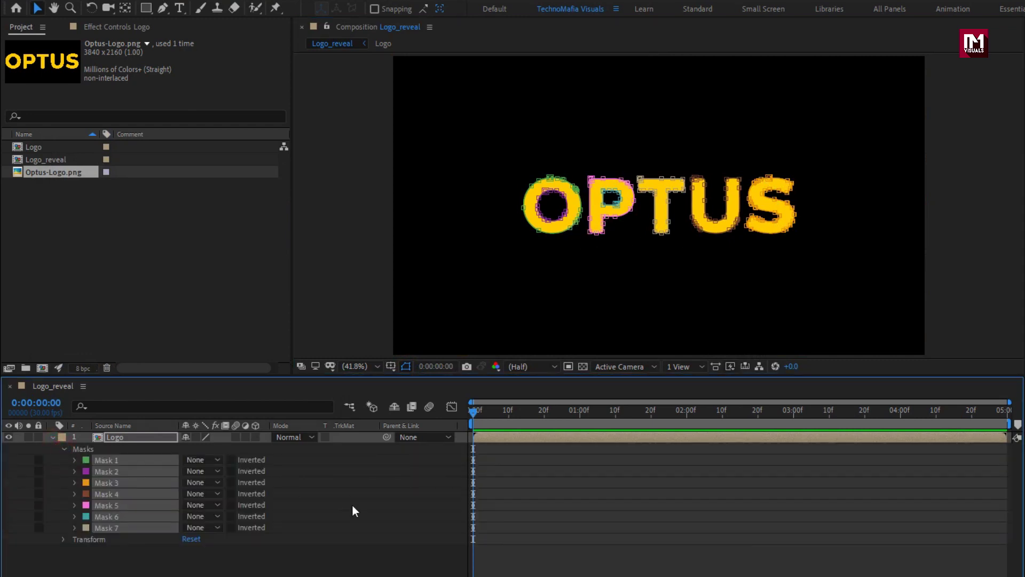
{"action": "left_click_drag", "start_coordinate": [475, 412], "coordinate": [588, 413]}
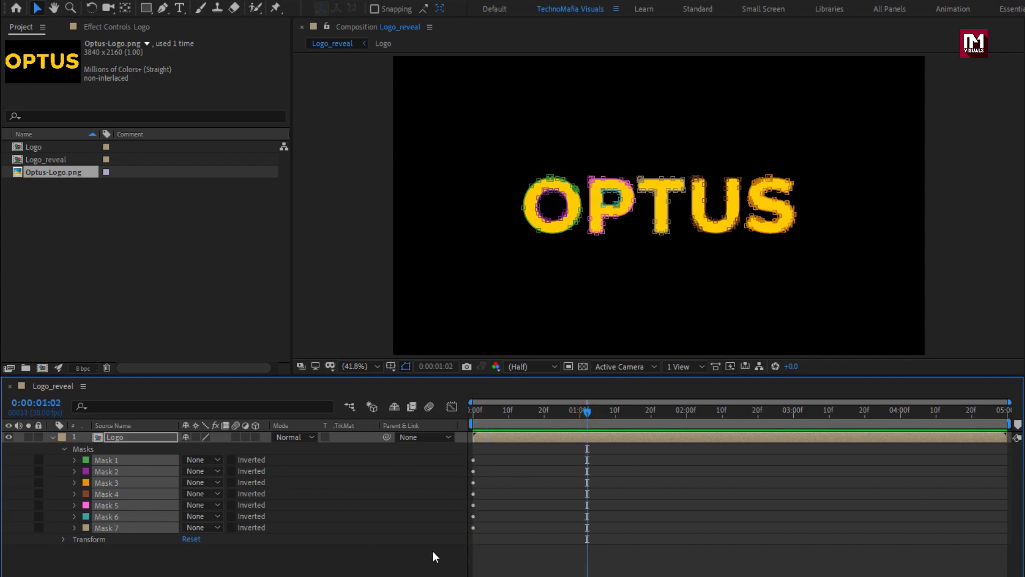
{"action": "left_click", "coordinate": [476, 459]}
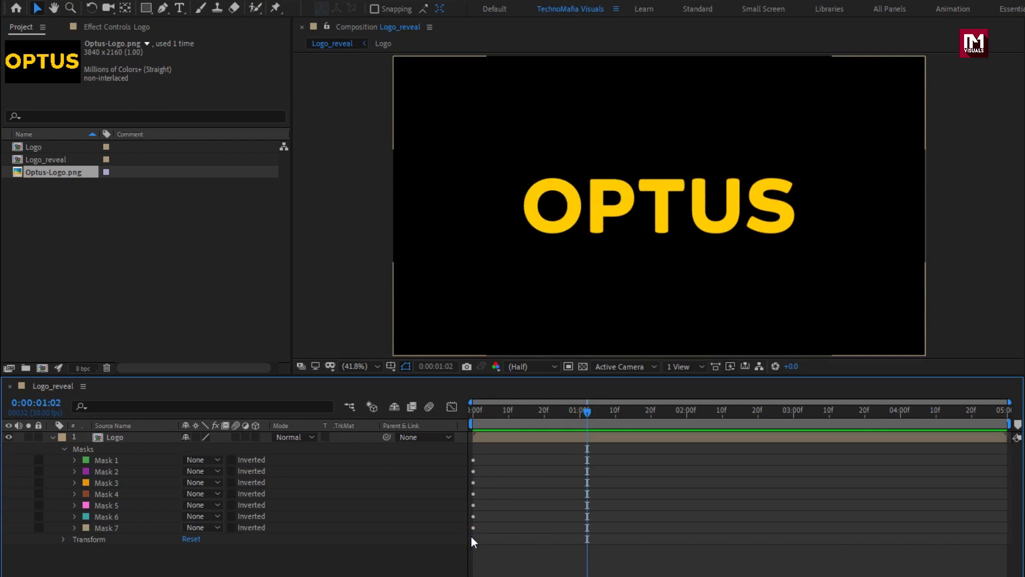
{"action": "left_click", "coordinate": [107, 438]}
{"action": "key", "text": "m"}
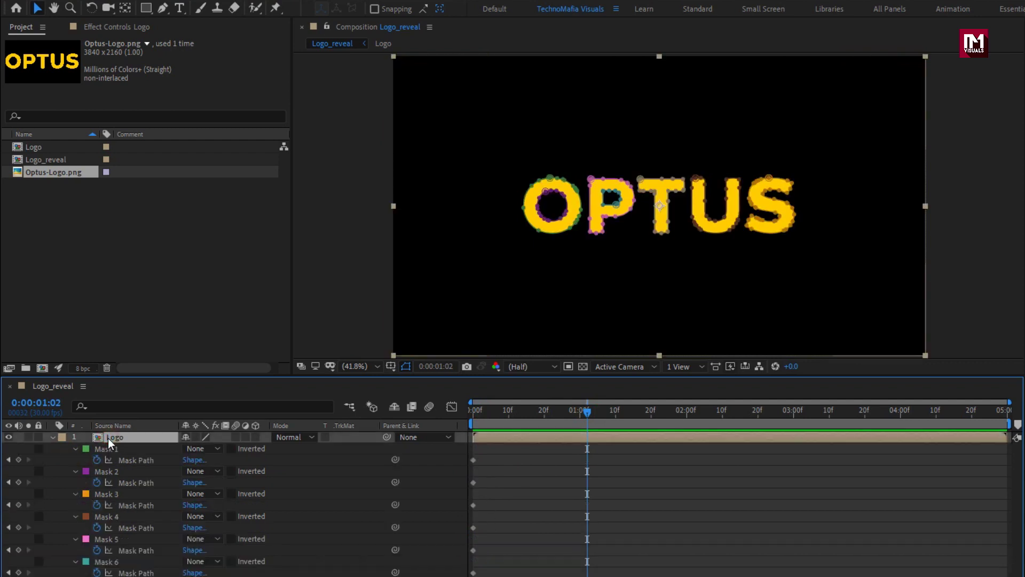
{"action": "left_click_drag", "start_coordinate": [490, 459], "coordinate": [455, 576]}
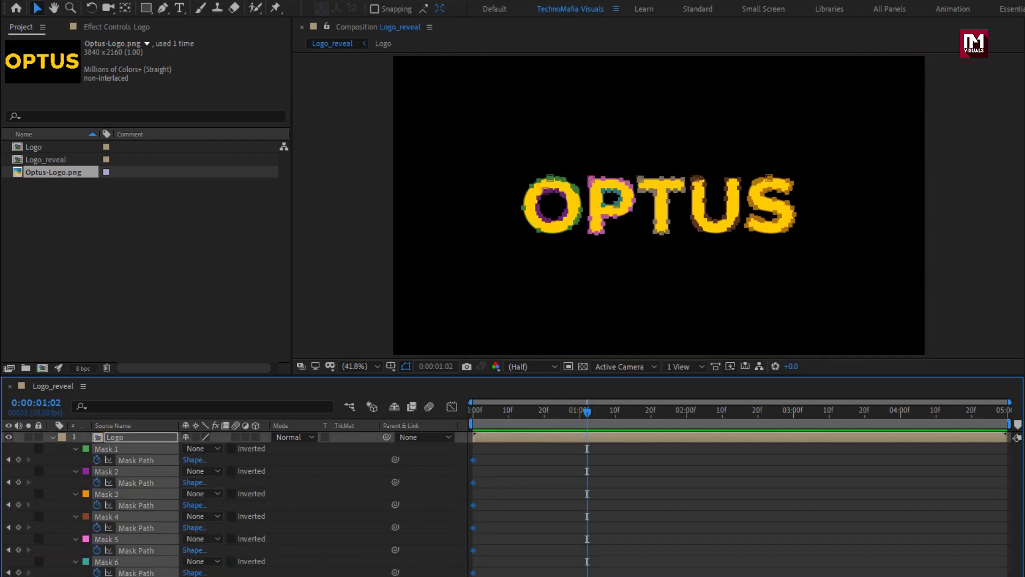
{"action": "key", "text": "Delete"}
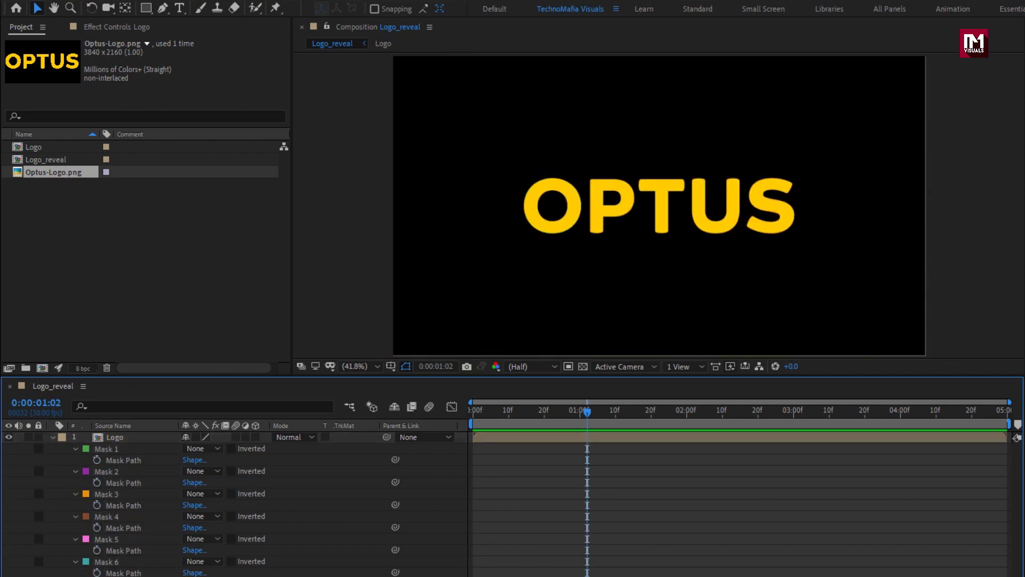
{"action": "key", "text": "m"}
Create a black 1920 x 1080 px solid layer named Saber 1
{"action": "right_click", "coordinate": [204, 536]}
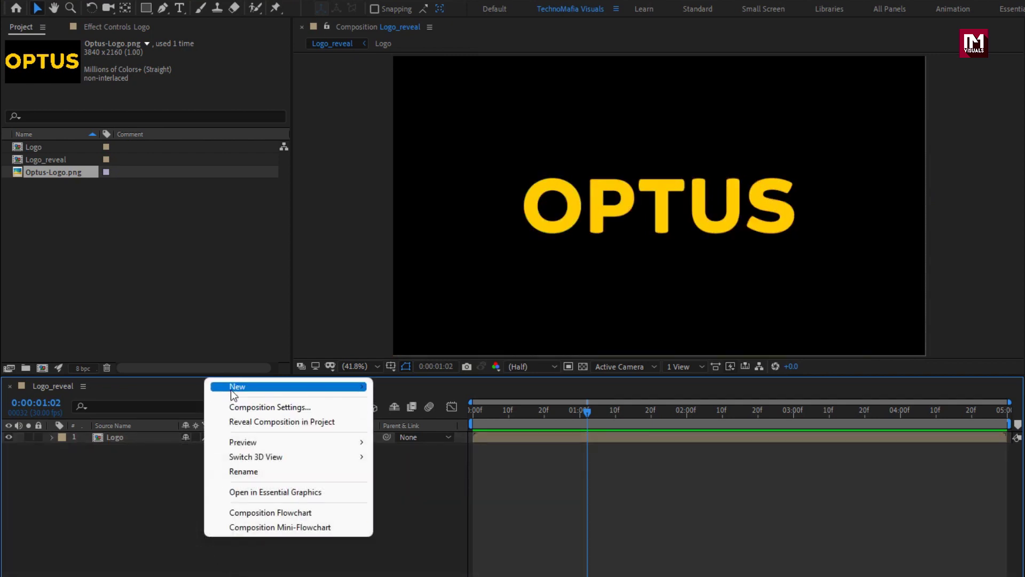
{"action": "mouse_move", "coordinate": [231, 390]}
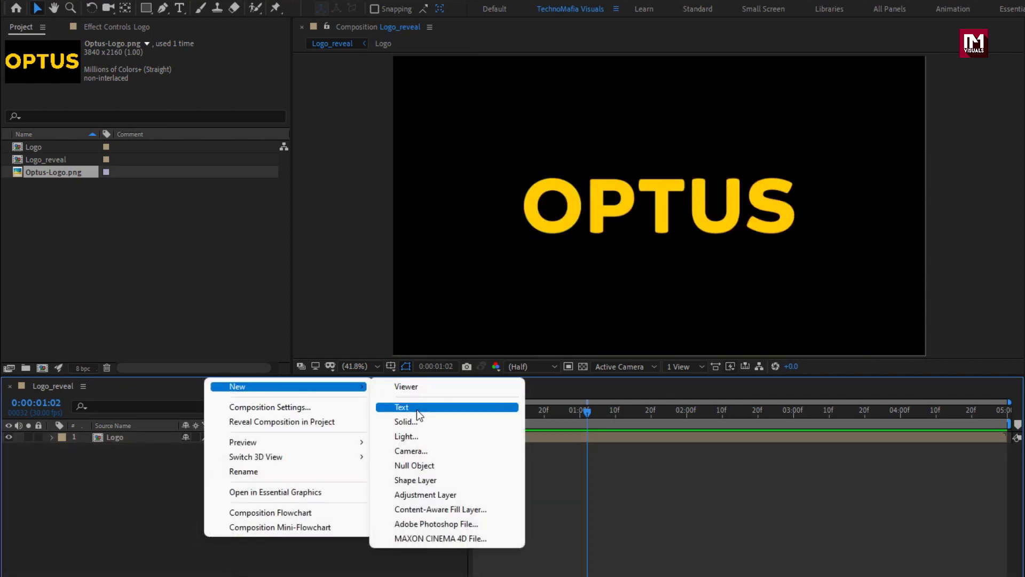
{"action": "left_click", "coordinate": [418, 423]}
{"action": "type", "text": "Saber 1"}
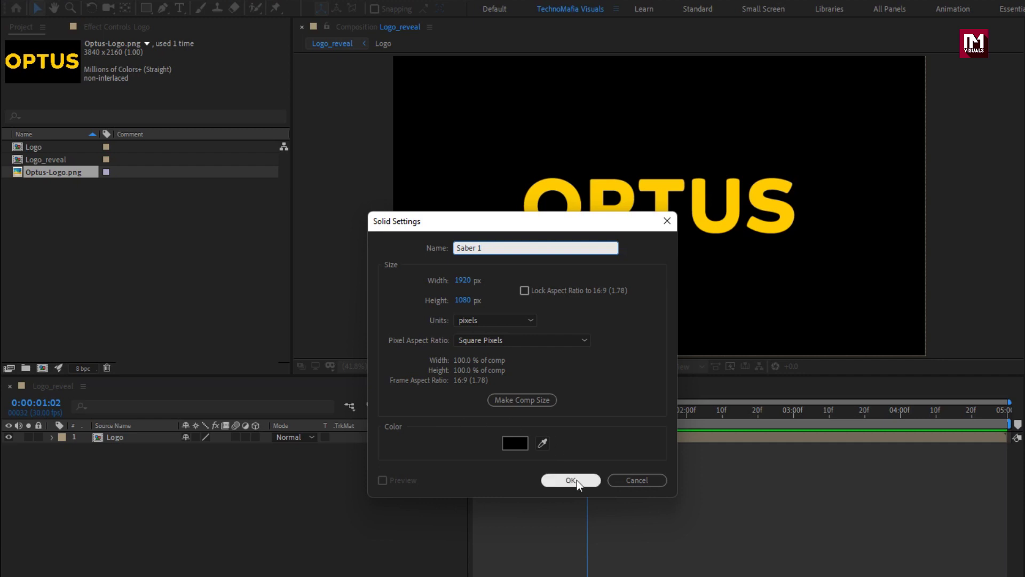
{"action": "left_click", "coordinate": [577, 480]}
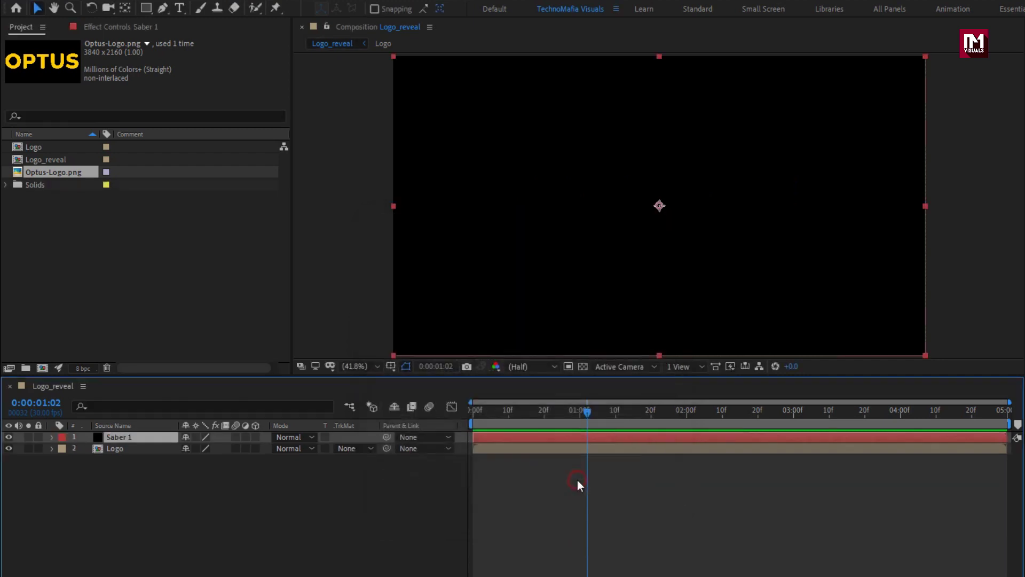
Hide the Logo layer and copy its masks onto the Saber 1 solid
{"action": "left_click", "coordinate": [9, 448]}
{"action": "left_click", "coordinate": [112, 449]}
{"action": "key", "text": "ctrl+c"}
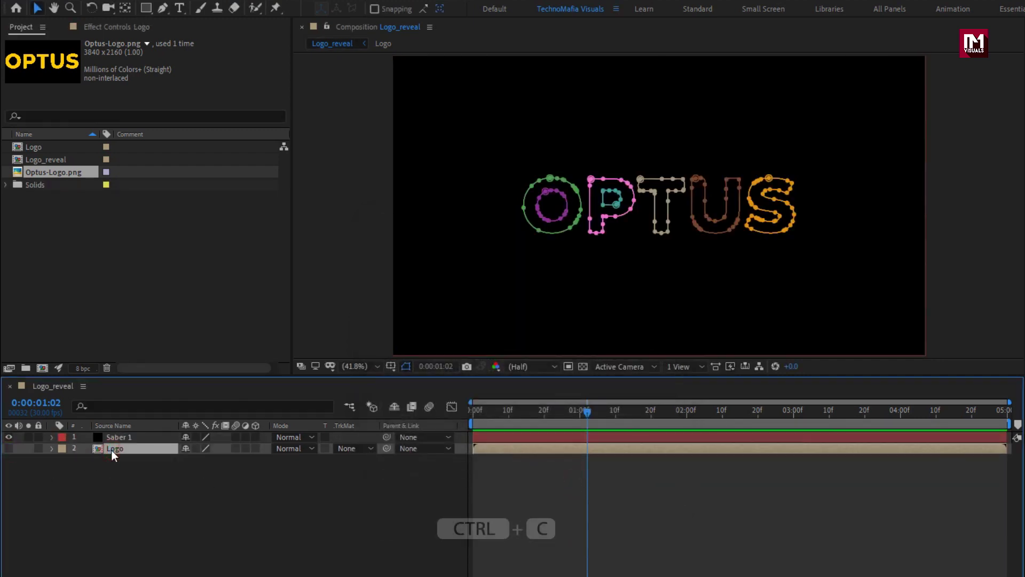
{"action": "left_click", "coordinate": [52, 448]}
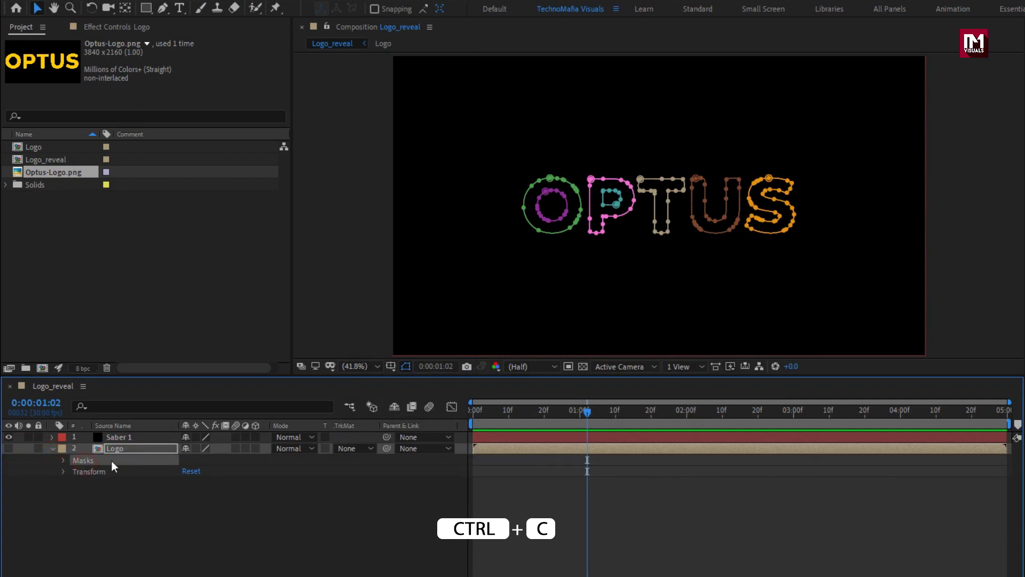
{"action": "key", "text": "ctrl+v"}
{"action": "left_click", "coordinate": [118, 437]}
{"action": "key", "text": "ctrl+v"}
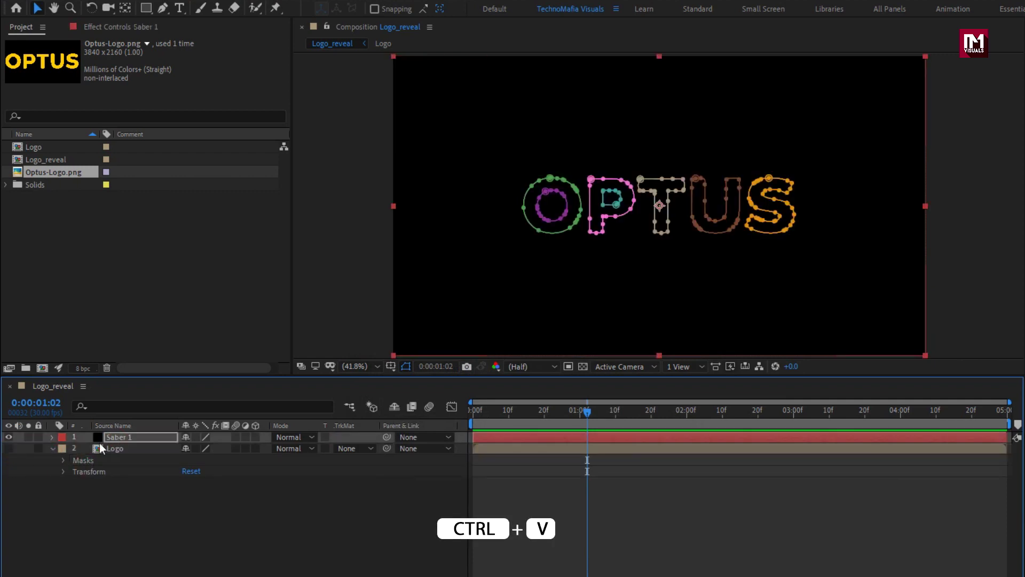
{"action": "left_click", "coordinate": [53, 450]}
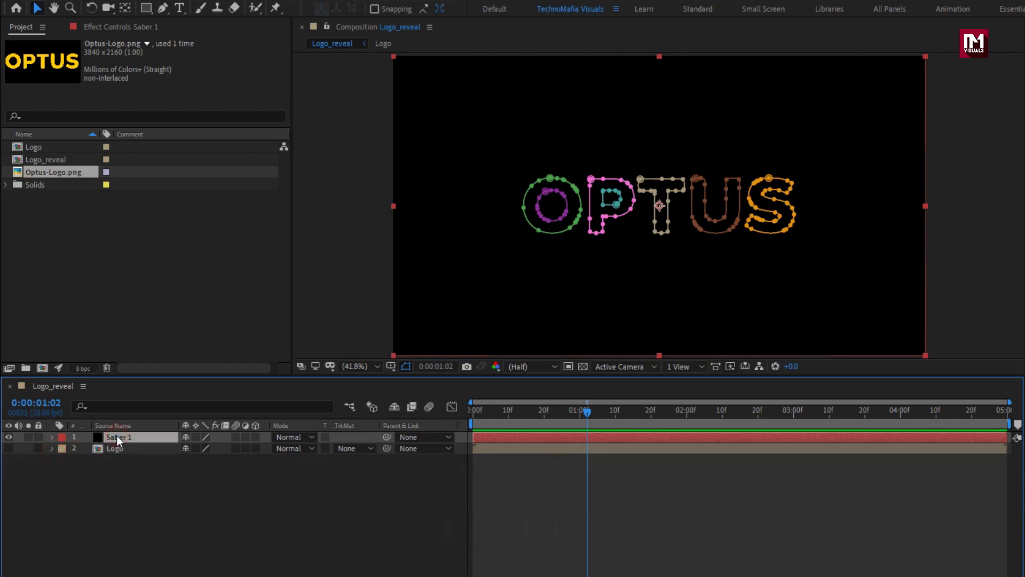
Apply the Video Copilot Saber effect to the Saber 1 solid
{"action": "left_click", "coordinate": [141, 10]}
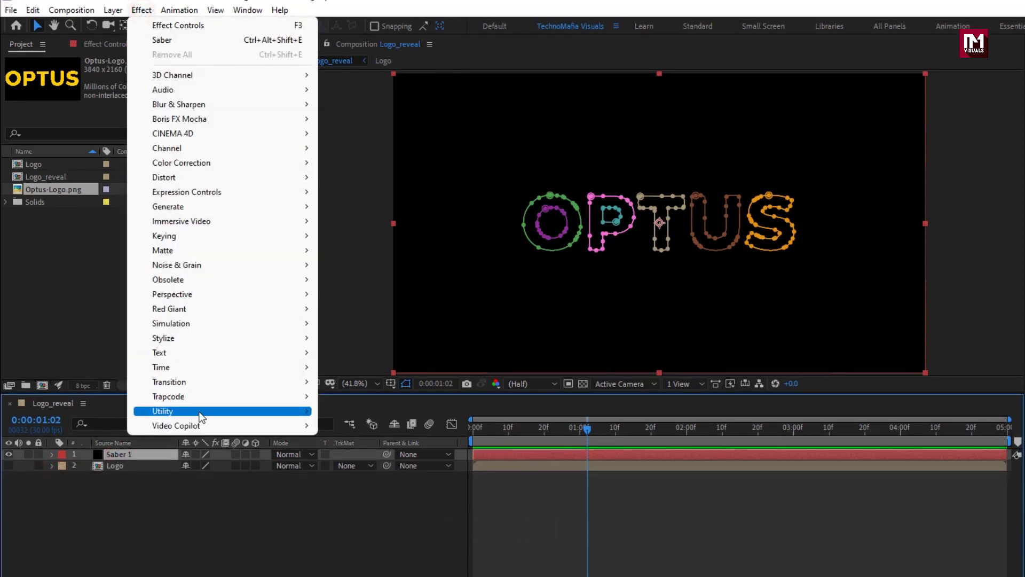
{"action": "mouse_move", "coordinate": [200, 424]}
{"action": "left_click", "coordinate": [375, 440]}
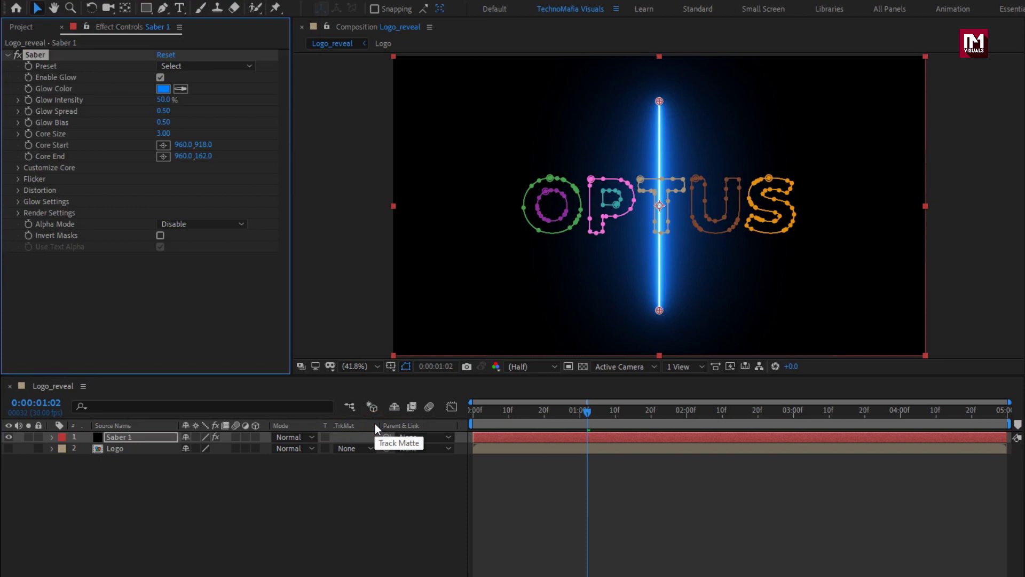
Set the core type of the Saber effect on Saber 1 to Layer Masks
{"action": "left_click", "coordinate": [20, 171]}
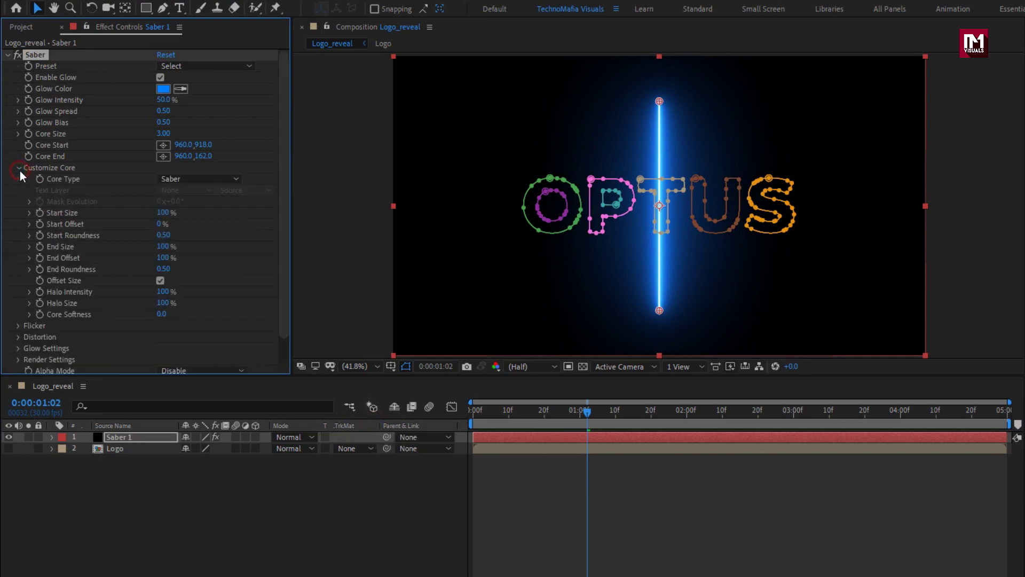
{"action": "left_click", "coordinate": [197, 178]}
{"action": "left_click", "coordinate": [207, 208]}
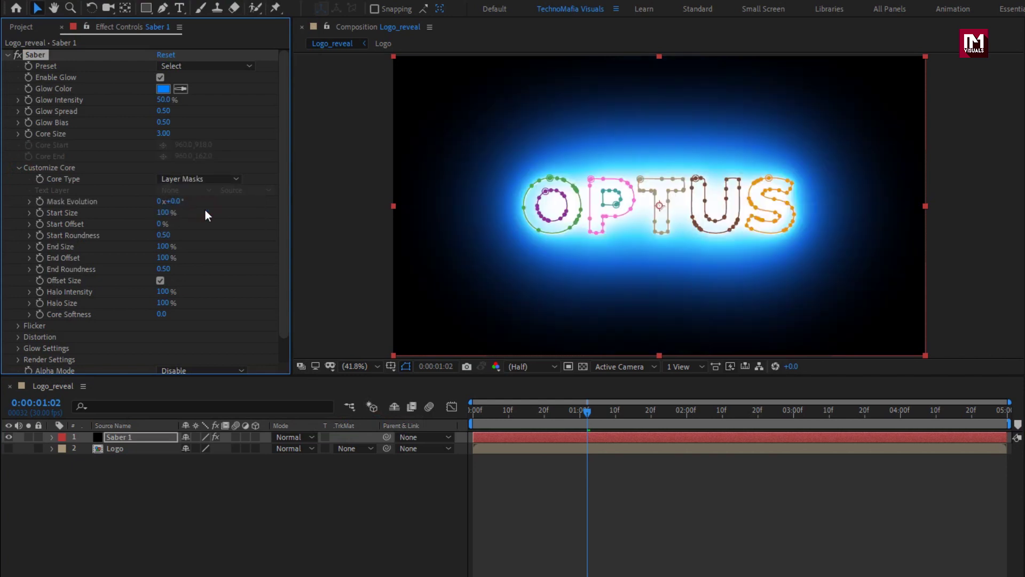
Apply the Narrow preset to the Saber effect and preview the glowing outline without the layer selected
{"action": "left_click", "coordinate": [186, 64]}
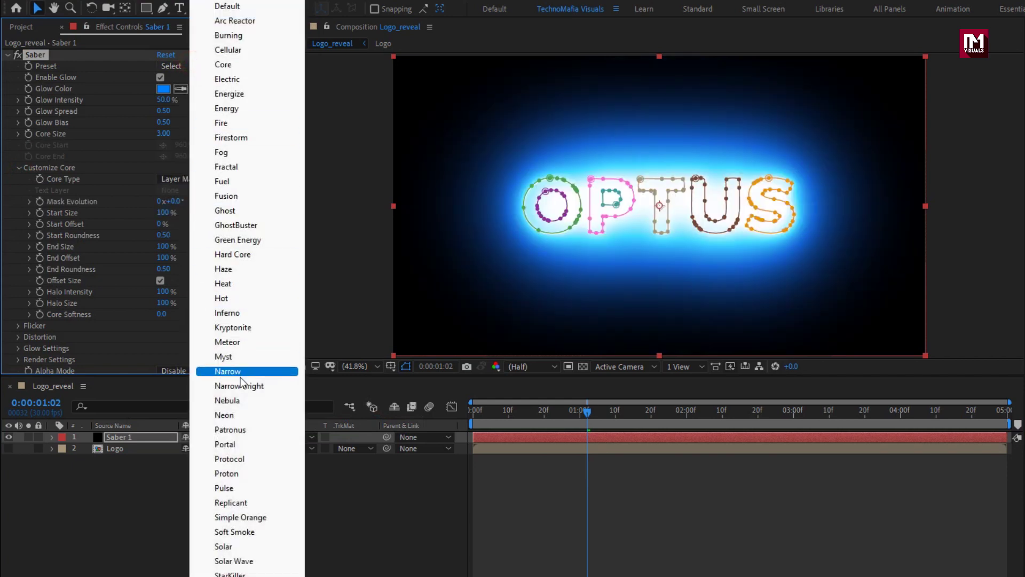
{"action": "left_click", "coordinate": [255, 372]}
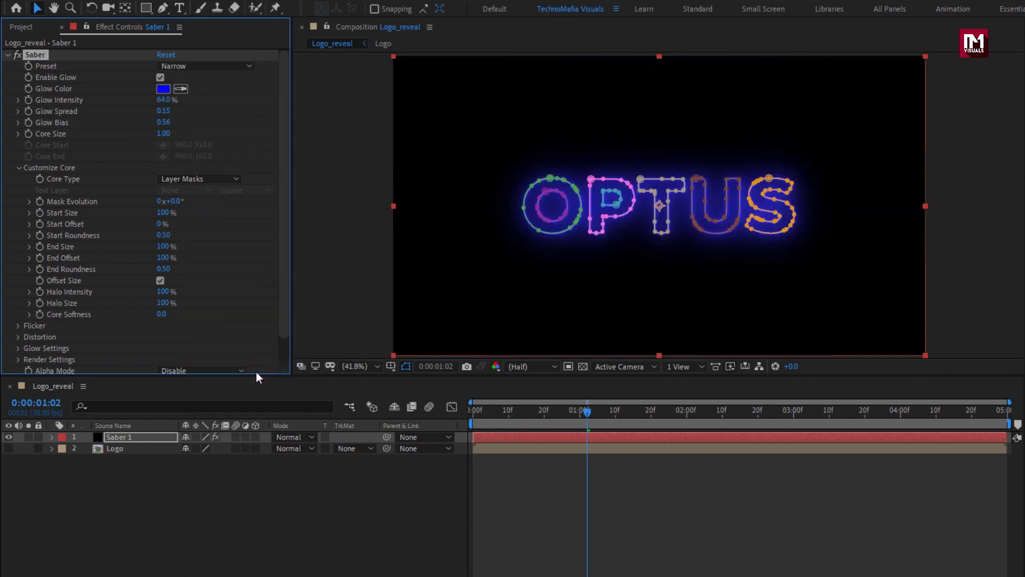
{"action": "left_click", "coordinate": [405, 367]}
{"action": "left_click", "coordinate": [420, 486]}
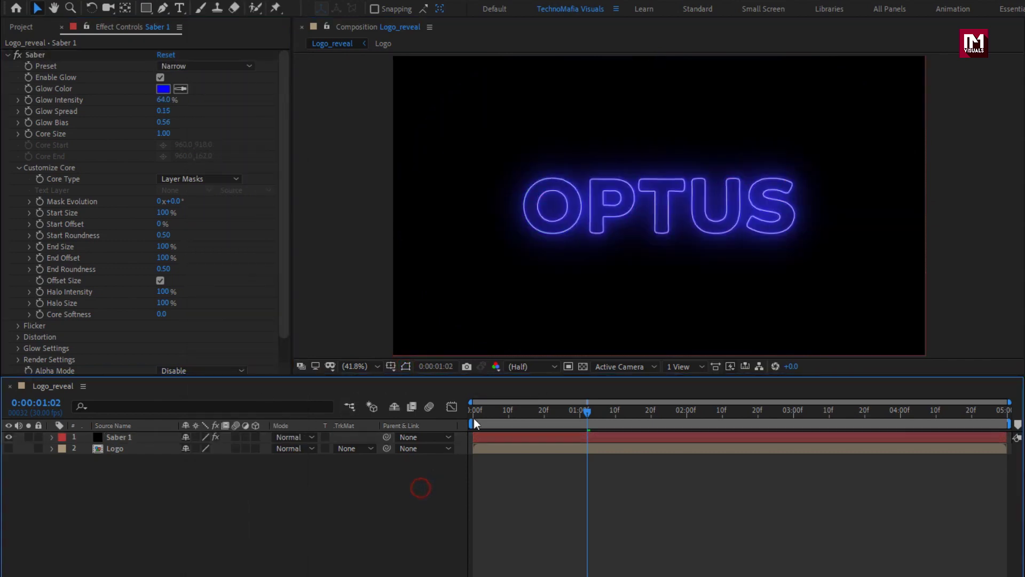
{"action": "left_click", "coordinate": [476, 414]}
{"action": "left_click_drag", "start_coordinate": [477, 414], "coordinate": [605, 414]}
Set the Saber glow intensity to 0% and its glow color to yellow, FFF000
{"action": "left_click", "coordinate": [159, 100]}
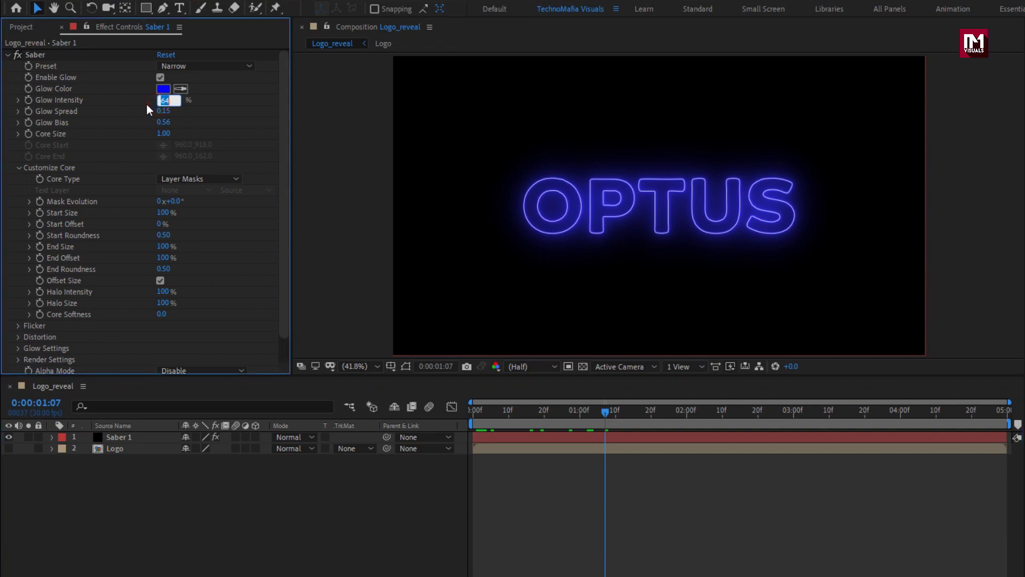
{"action": "type", "text": "0"}
{"action": "key", "text": "Return"}
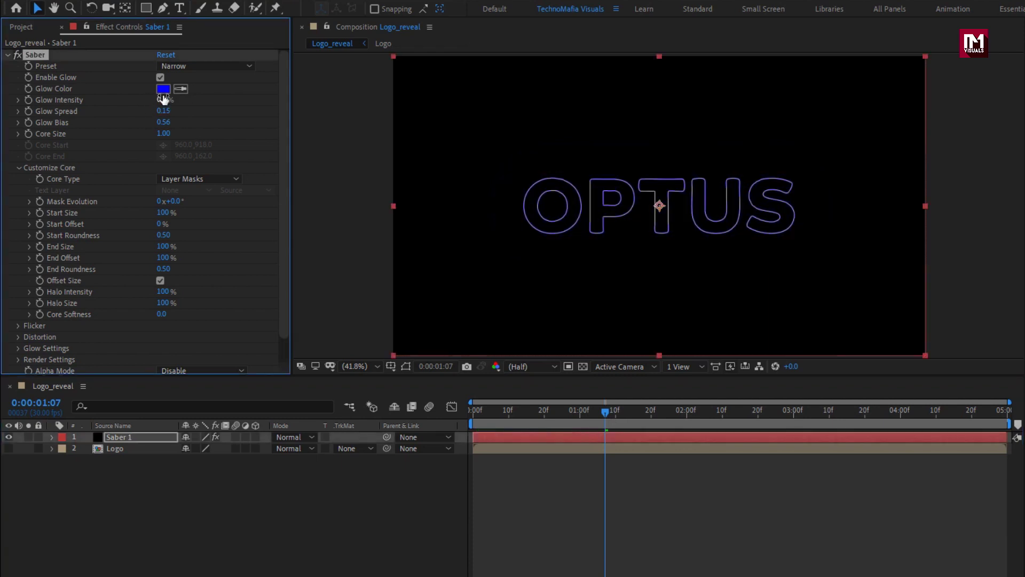
{"action": "left_click", "coordinate": [164, 92]}
{"action": "left_click_drag", "start_coordinate": [216, 345], "coordinate": [216, 335]}
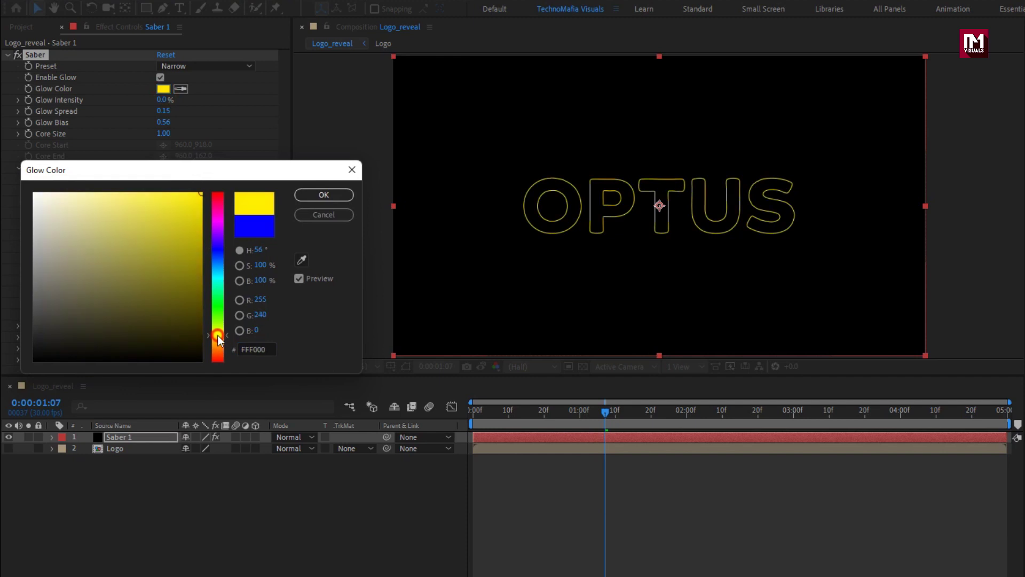
{"action": "left_click", "coordinate": [314, 194]}
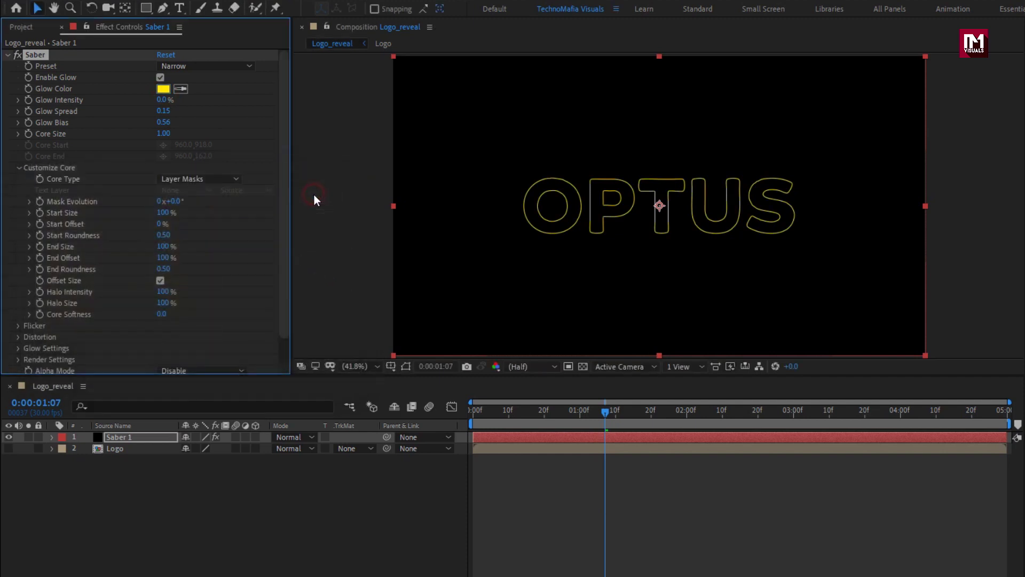
Keyframe Saber's Mask Evolution at 0° at 0:00:00:00 and 45° at 0:00:01:10
{"action": "left_click", "coordinate": [472, 418]}
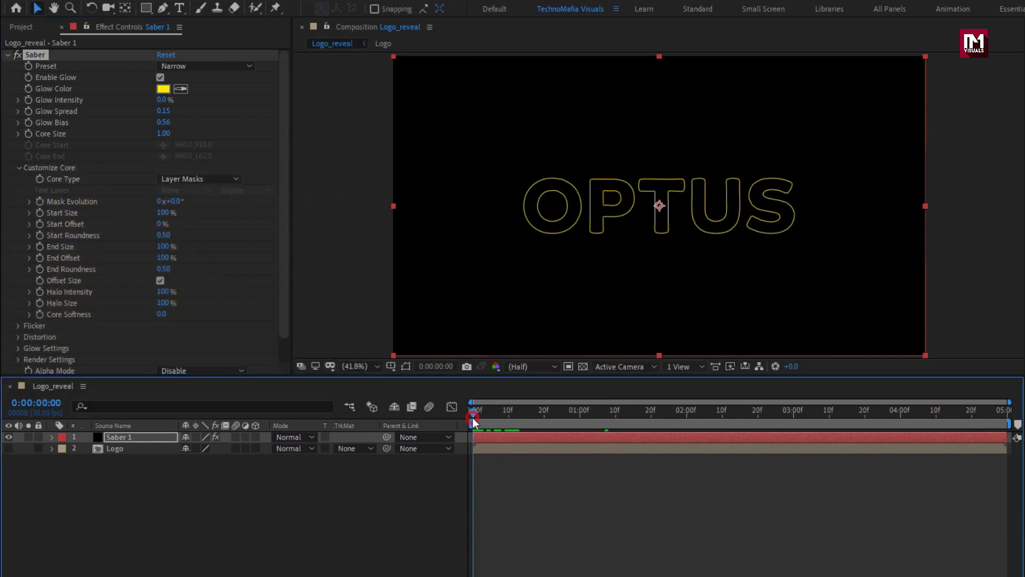
{"action": "left_click", "coordinate": [38, 202]}
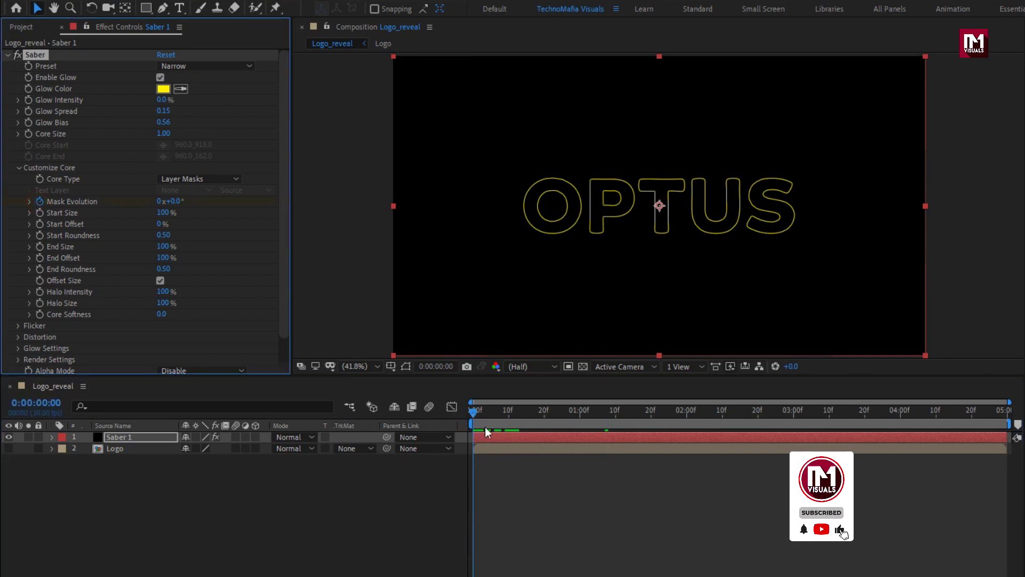
{"action": "left_click_drag", "start_coordinate": [508, 411], "coordinate": [615, 414]}
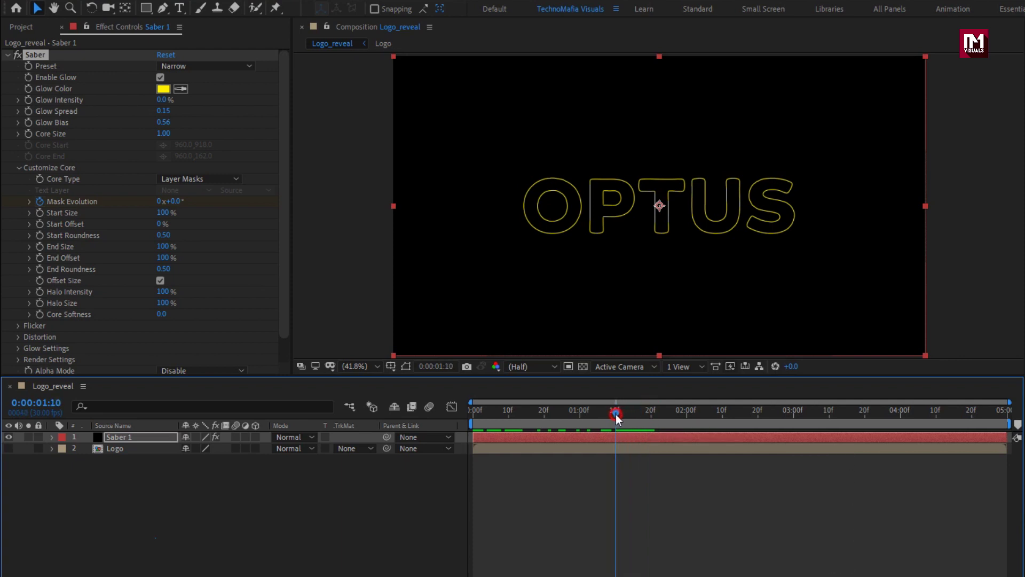
{"action": "left_click", "coordinate": [174, 201]}
{"action": "type", "text": "45"}
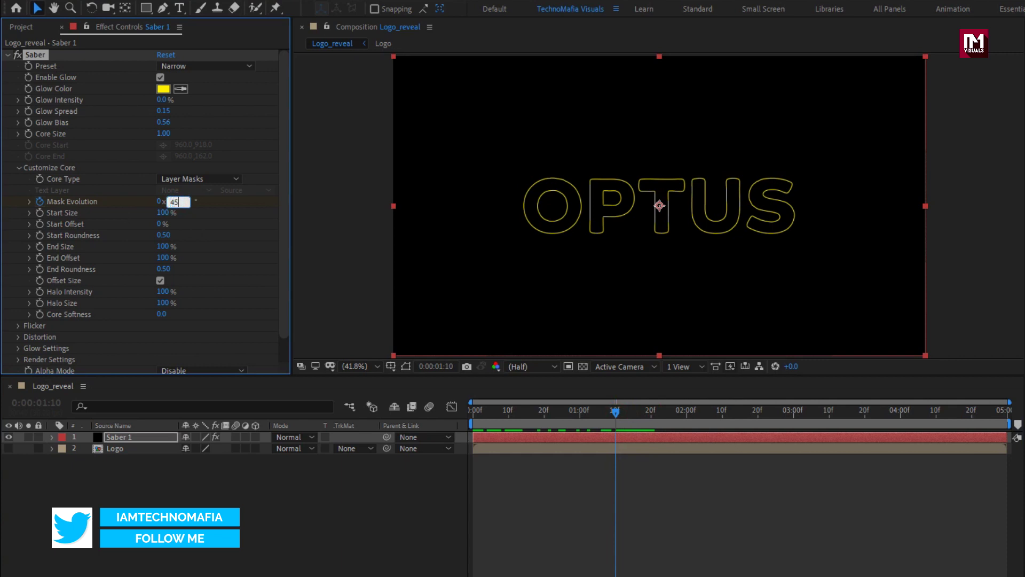
{"action": "key", "text": "Return"}
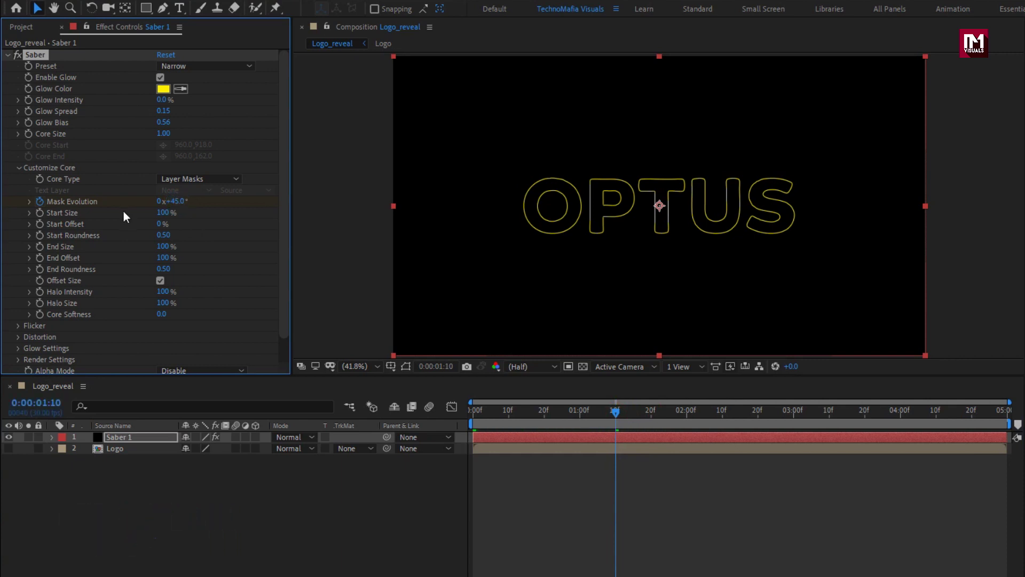
Apply Easy Ease to the 0:00:01:10 Mask Evolution keyframe and extend its incoming speed handle about halfway towards the first keyframe
{"action": "left_click", "coordinate": [132, 436]}
{"action": "key", "text": "u"}
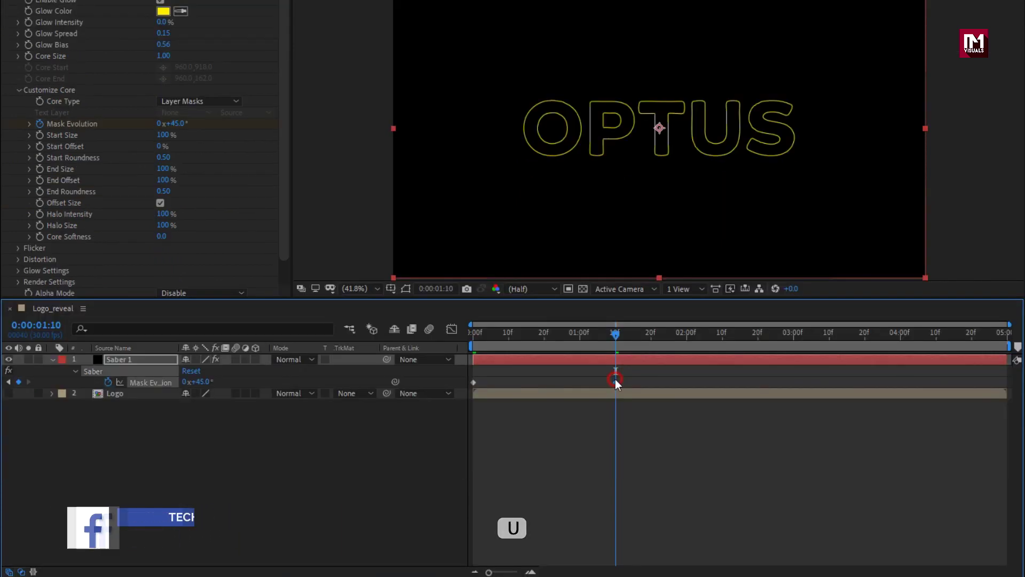
{"action": "right_click", "coordinate": [616, 459]}
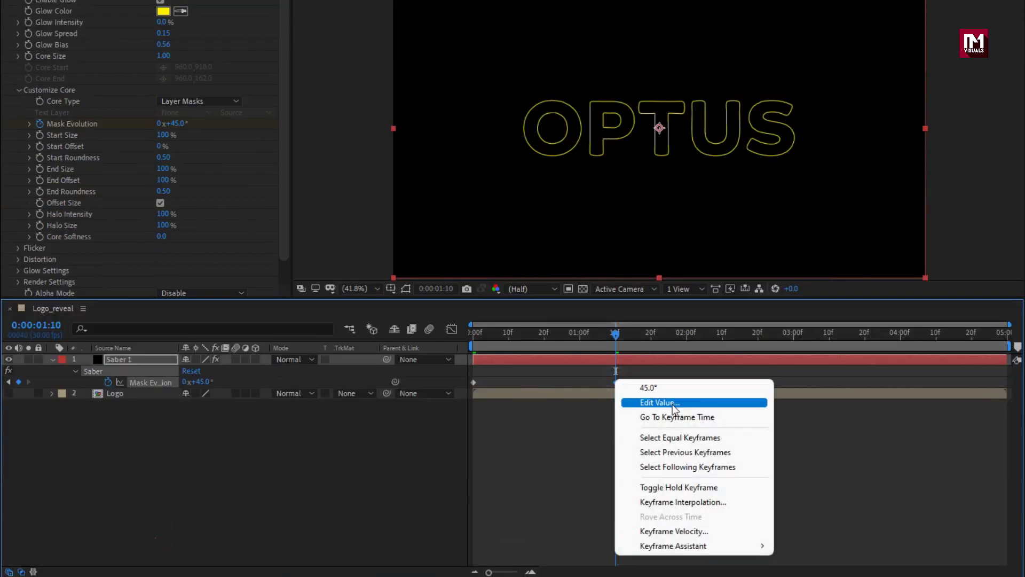
{"action": "mouse_move", "coordinate": [703, 543]}
{"action": "left_click", "coordinate": [797, 455]}
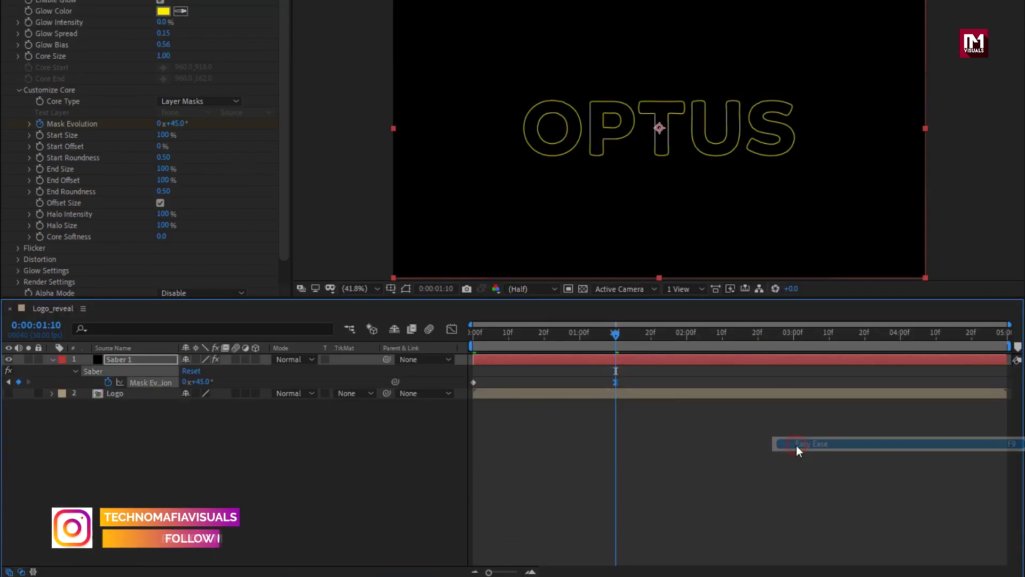
{"action": "left_click", "coordinate": [451, 330]}
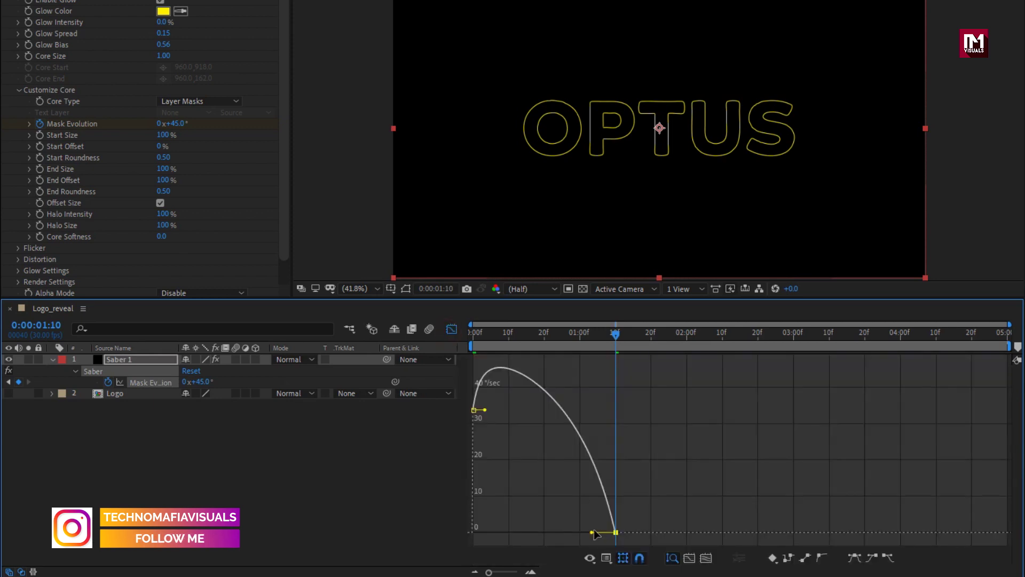
{"action": "left_click_drag", "start_coordinate": [593, 532], "coordinate": [521, 533]}
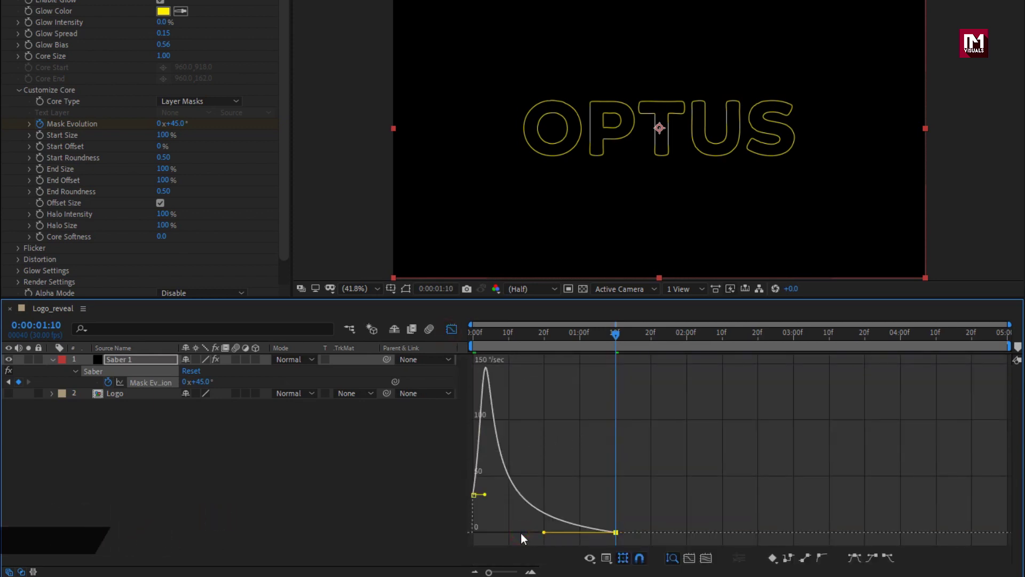
{"action": "left_click", "coordinate": [453, 335]}
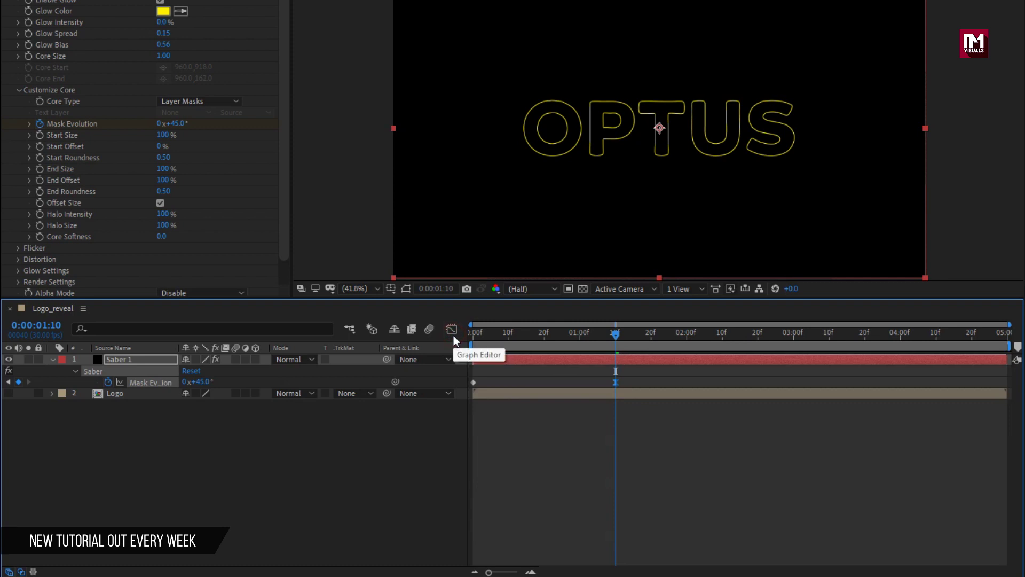
{"action": "left_click", "coordinate": [51, 360]}
Keyframe Saber's End Offset at 100% at 0:00:01:00 and 0% at 0:00:00:00
{"action": "left_click_drag", "start_coordinate": [531, 337], "coordinate": [580, 334]}
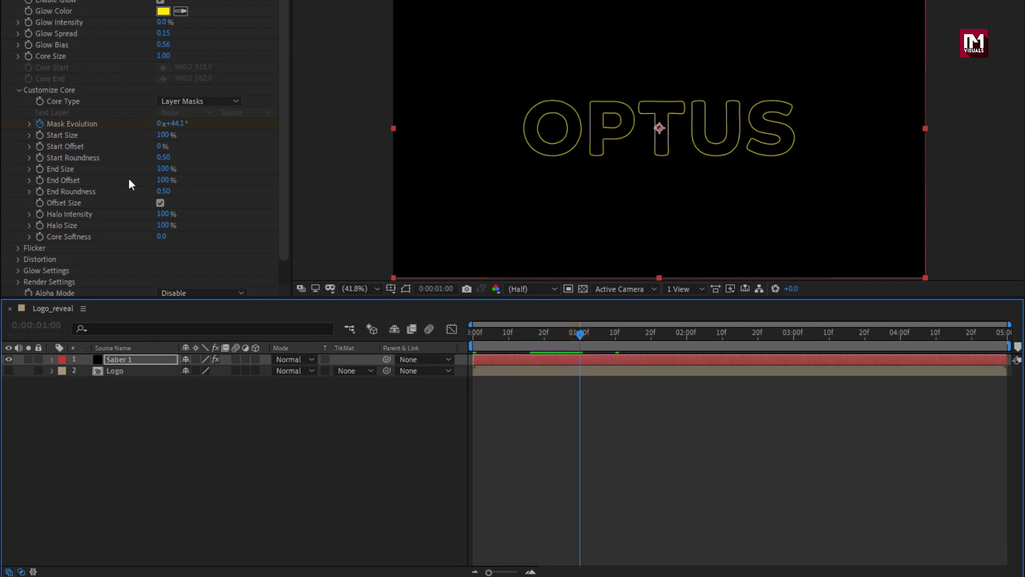
{"action": "left_click", "coordinate": [39, 180]}
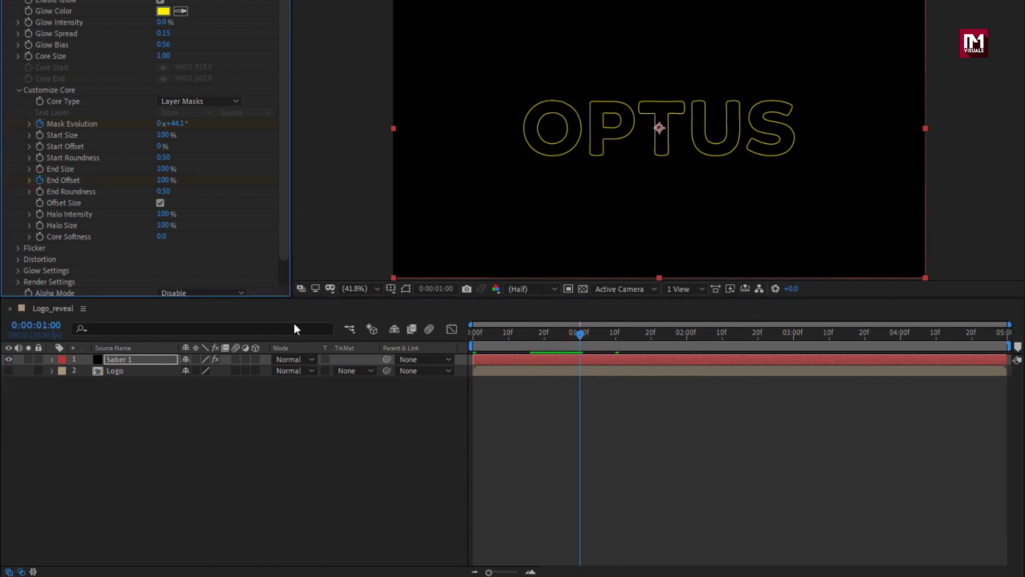
{"action": "left_click_drag", "start_coordinate": [482, 335], "coordinate": [471, 335]}
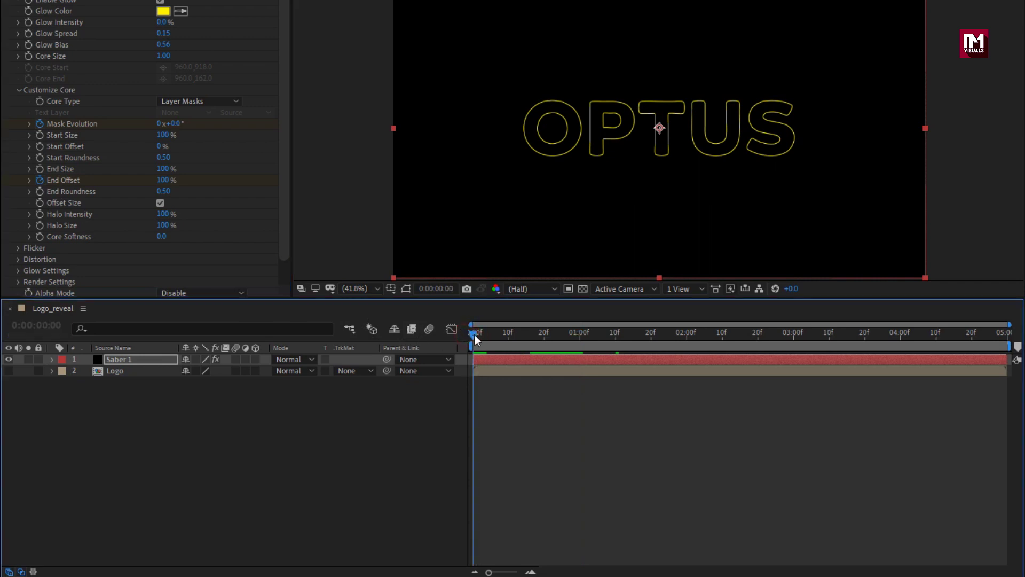
{"action": "left_click", "coordinate": [162, 180]}
{"action": "type", "text": "0"}
{"action": "key", "text": "Return"}
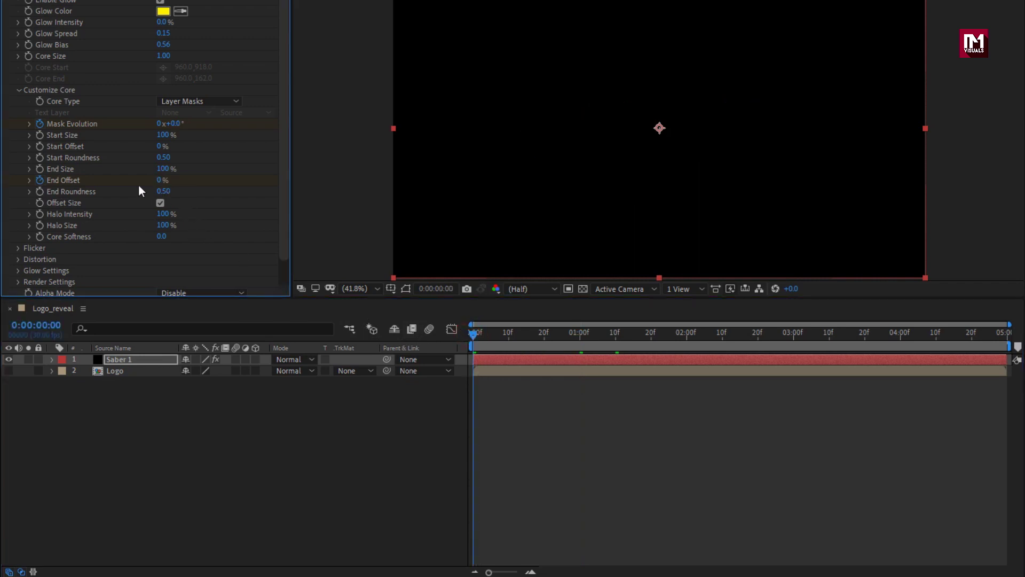
Preview the outline drawing on and apply Easy Ease to both End Offset keyframes of Saber 1
{"action": "left_click_drag", "start_coordinate": [472, 334], "coordinate": [560, 336]}
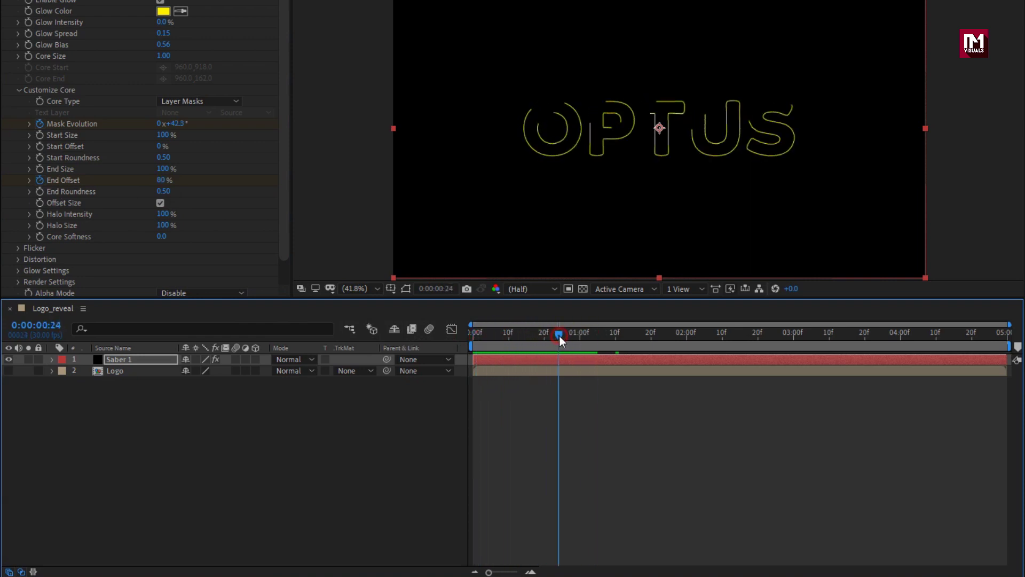
{"action": "left_click", "coordinate": [159, 358]}
{"action": "key", "text": "u"}
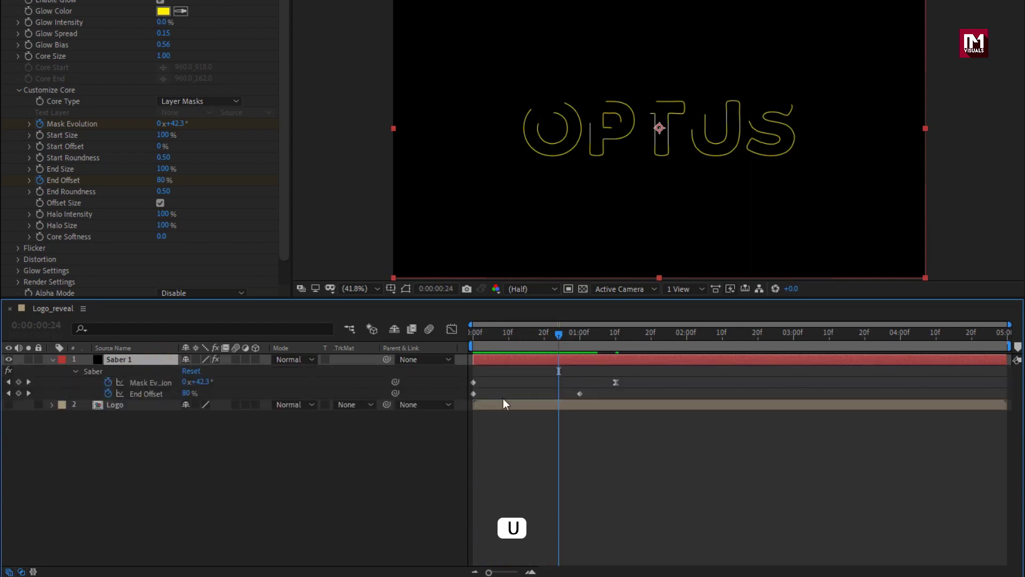
{"action": "left_click_drag", "start_coordinate": [590, 390], "coordinate": [465, 400]}
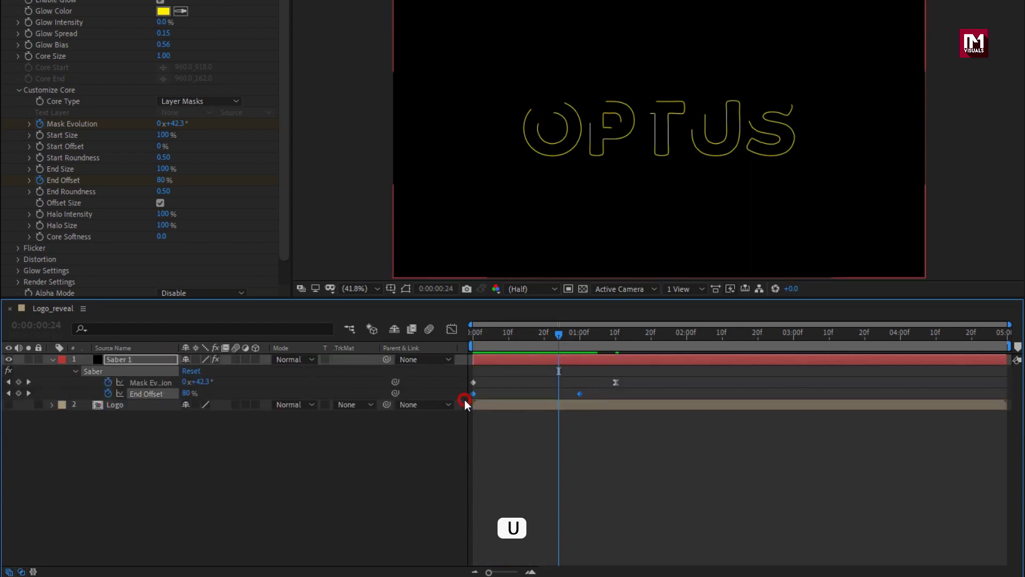
{"action": "right_click", "coordinate": [474, 395]}
{"action": "mouse_move", "coordinate": [587, 561]}
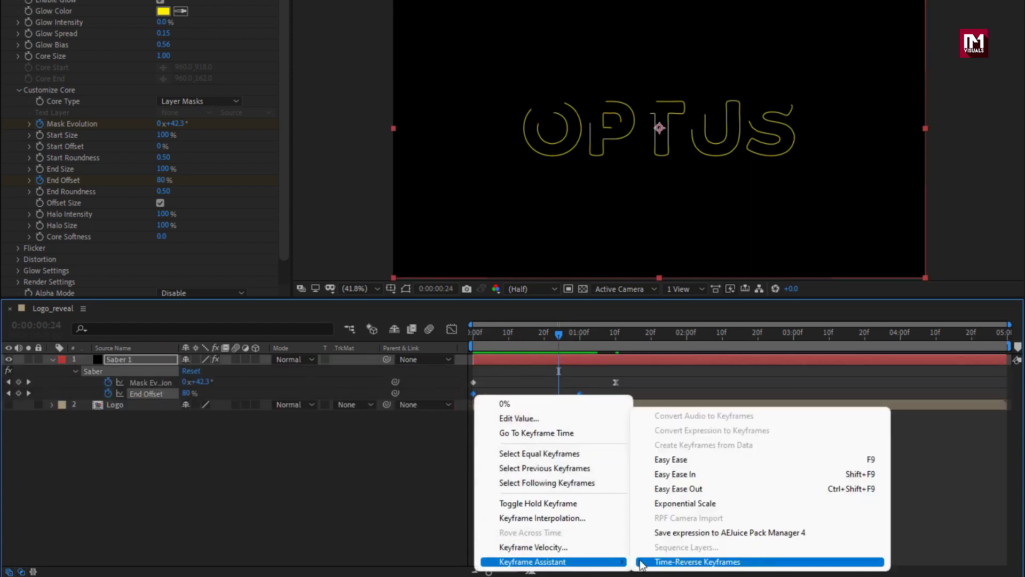
{"action": "left_click", "coordinate": [661, 461]}
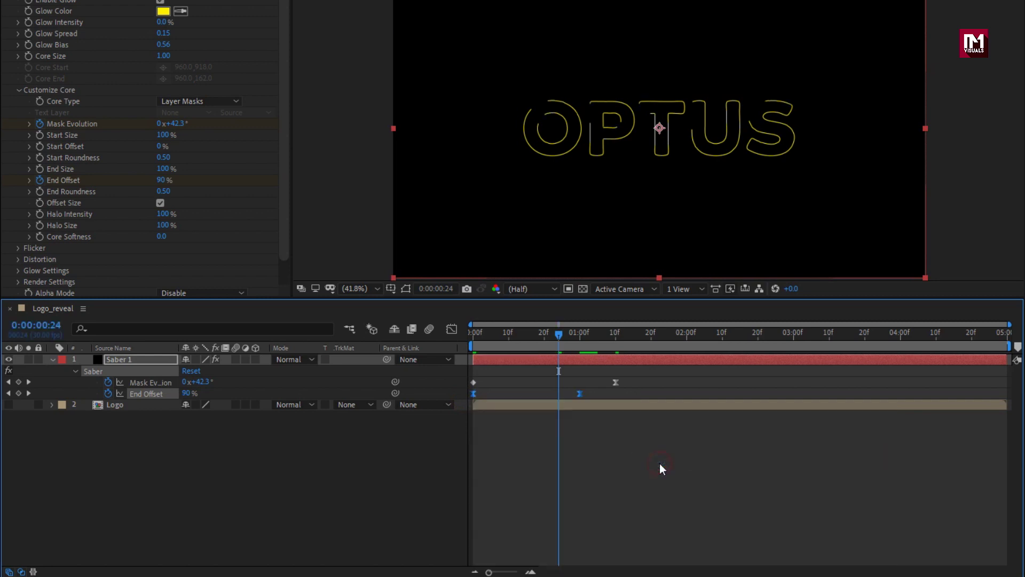
Lengthen the inner speed handles of both End Offset keyframes into a steep mid-span peak and preview the animation
{"action": "left_click", "coordinate": [452, 330]}
{"action": "left_click", "coordinate": [580, 532]}
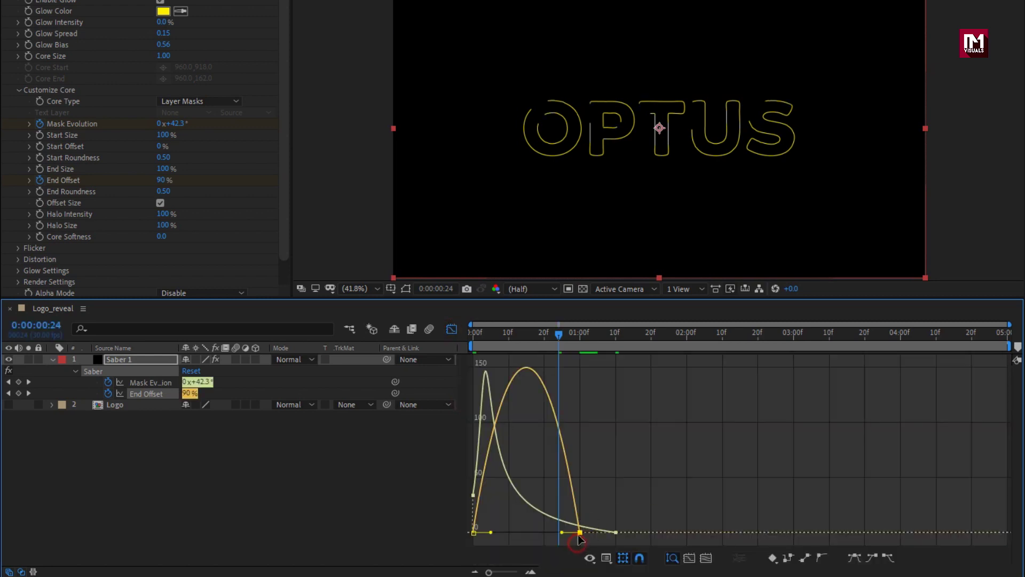
{"action": "left_click_drag", "start_coordinate": [565, 532], "coordinate": [513, 533]}
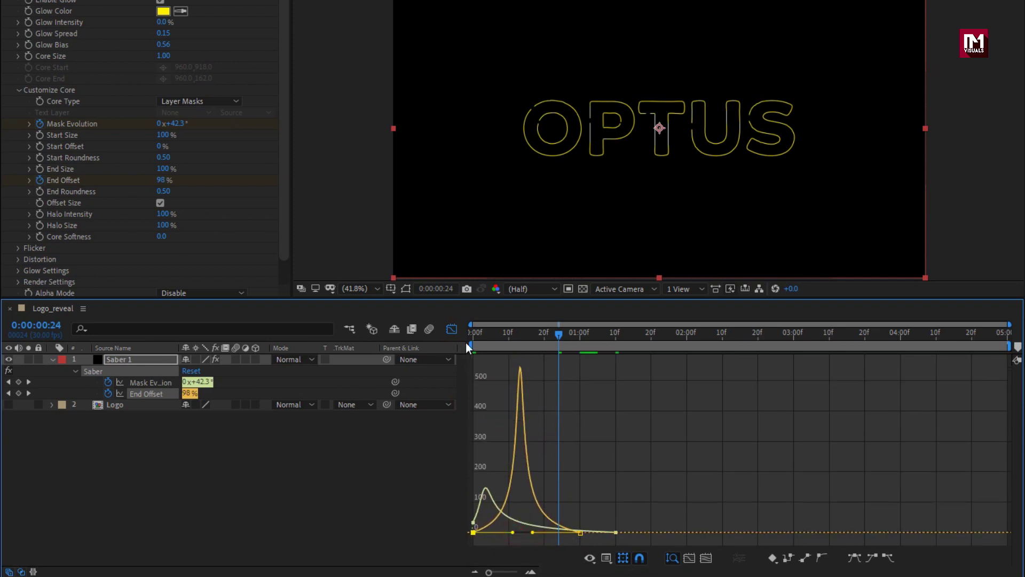
{"action": "left_click", "coordinate": [452, 328]}
{"action": "left_click_drag", "start_coordinate": [468, 329], "coordinate": [556, 334]}
{"action": "left_click_drag", "start_coordinate": [528, 339], "coordinate": [559, 339]}
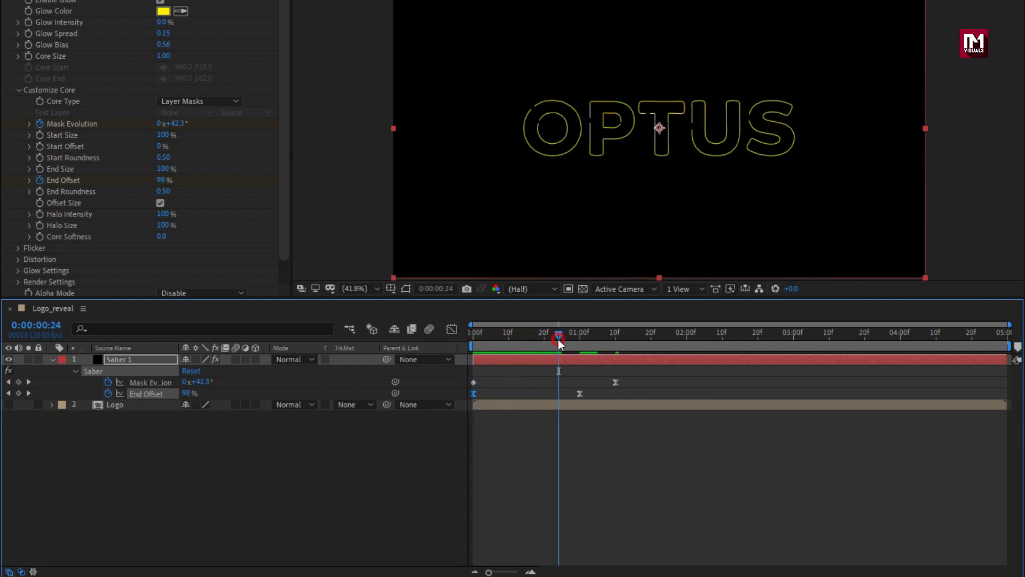
Make Saber 1 a 3D layer and keyframe its Position at 0:00:01:20 with a Z value of 50
{"action": "left_click", "coordinate": [111, 360]}
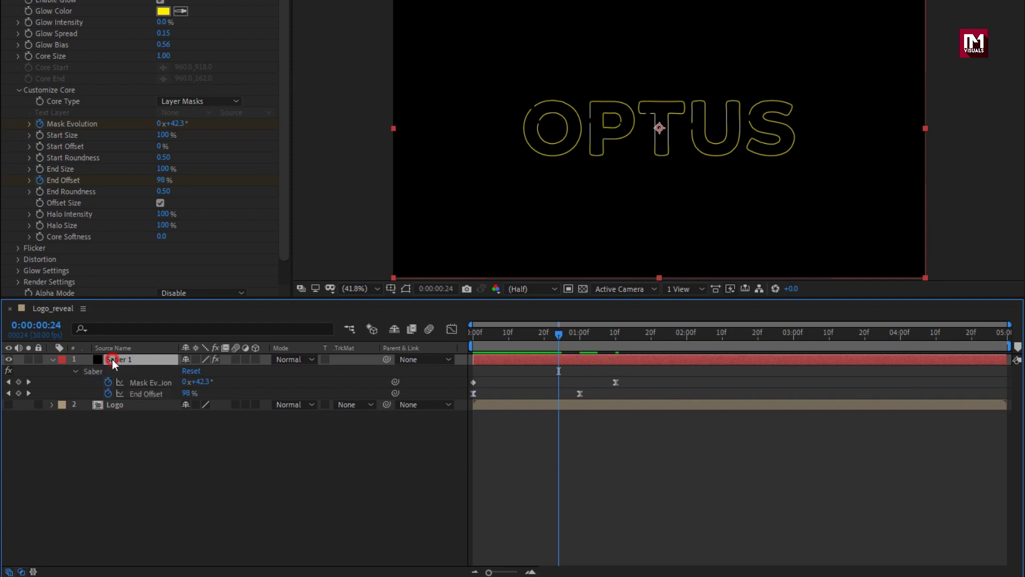
{"action": "left_click", "coordinate": [255, 360]}
{"action": "key", "text": "p"}
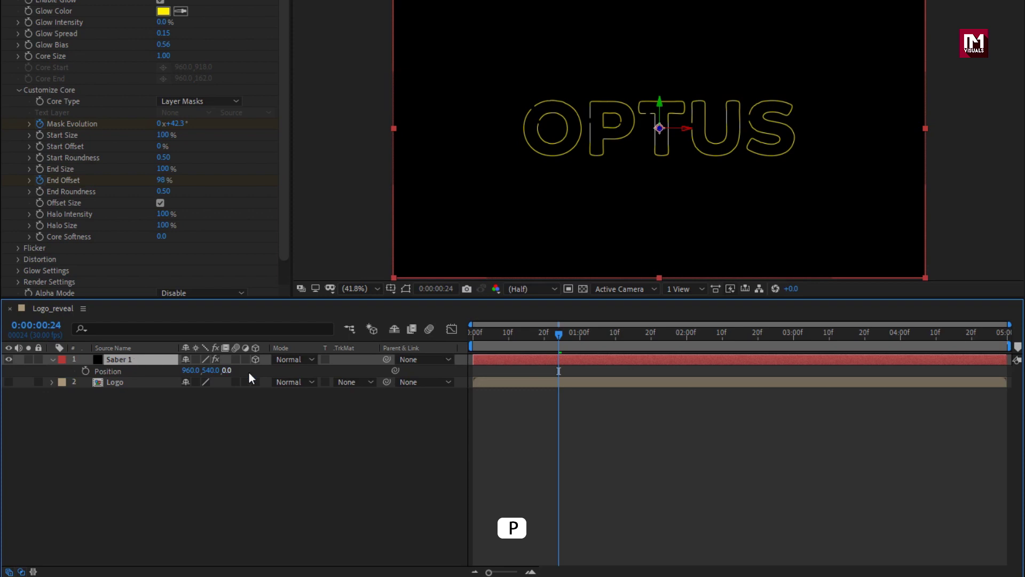
{"action": "left_click_drag", "start_coordinate": [574, 334], "coordinate": [650, 336]}
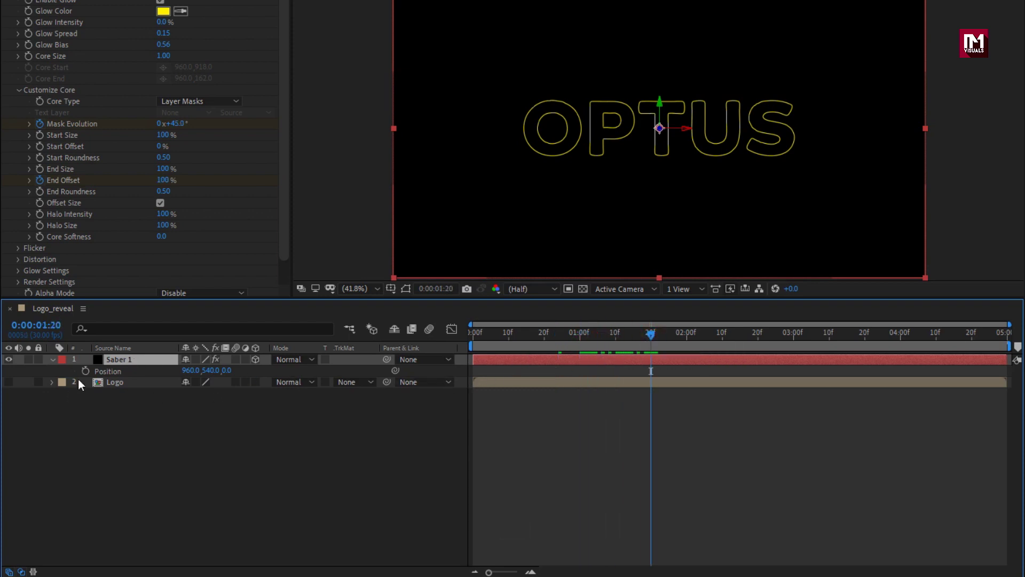
{"action": "left_click", "coordinate": [84, 371]}
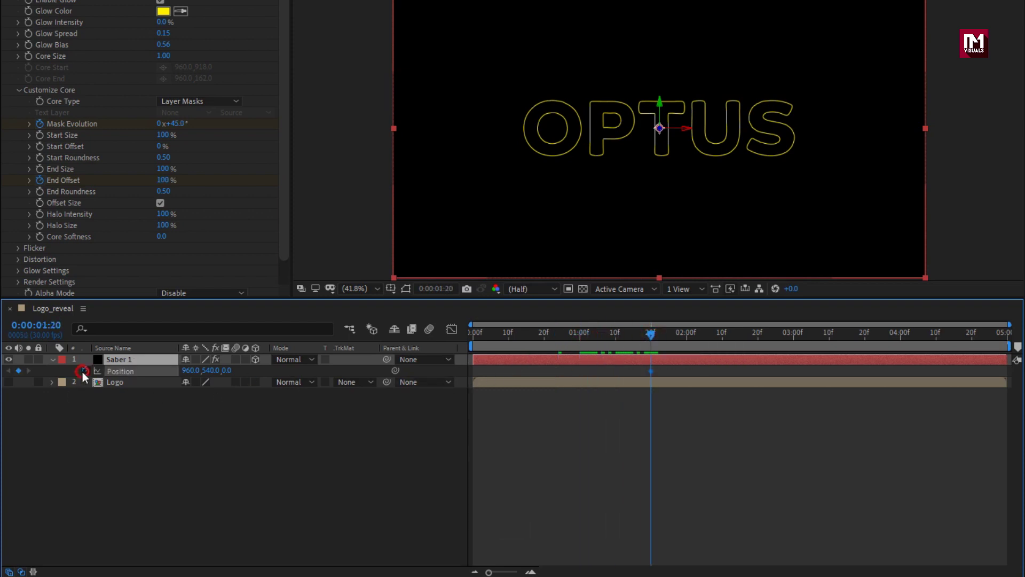
{"action": "left_click", "coordinate": [227, 371]}
{"action": "type", "text": "50"}
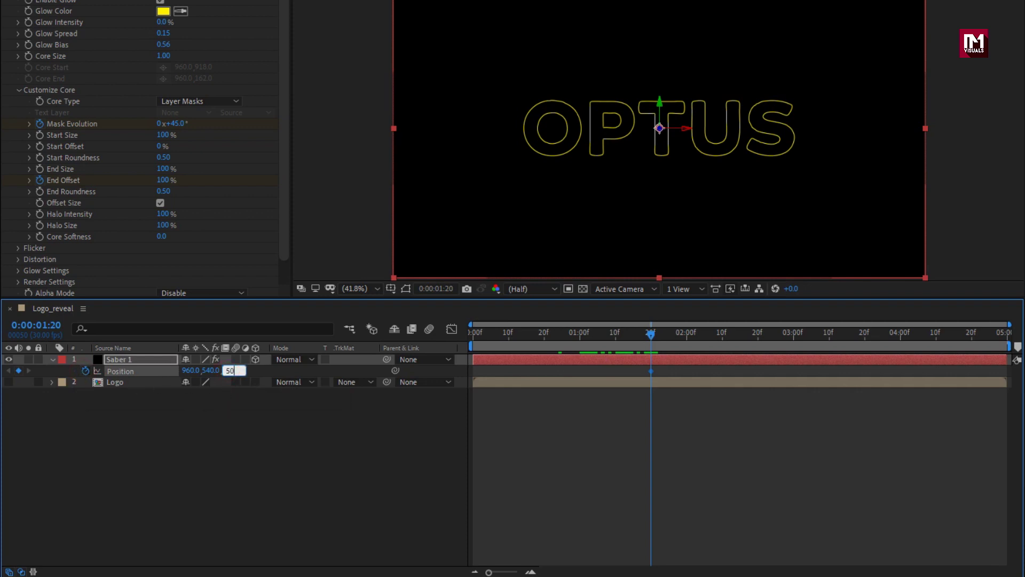
{"action": "key", "text": "Return"}
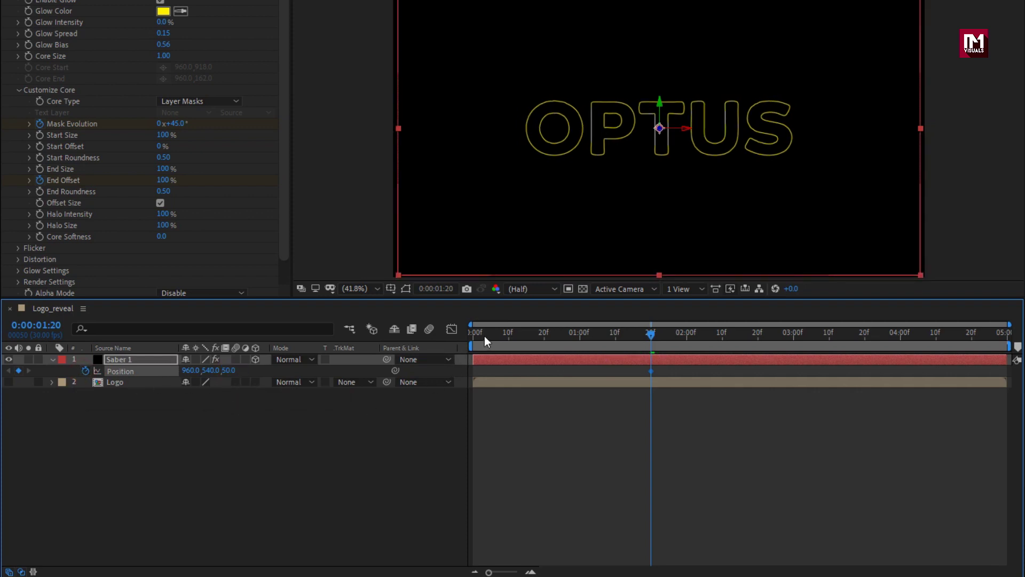
Keyframe Saber 1's Z Position at 2050 at 0:00:00:00 and preview the move towards the camera
{"action": "left_click_drag", "start_coordinate": [485, 336], "coordinate": [460, 332]}
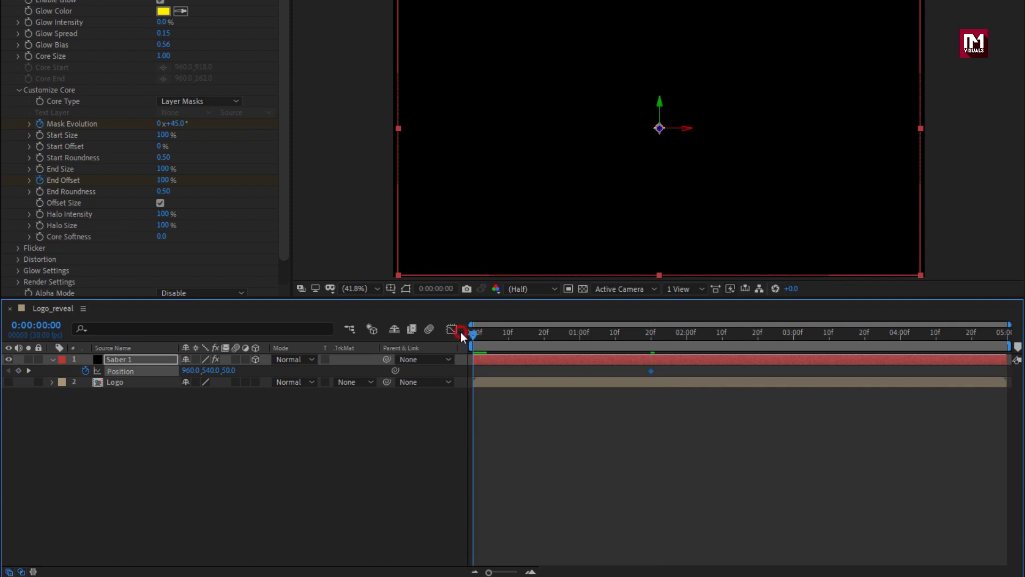
{"action": "left_click", "coordinate": [229, 371]}
{"action": "key", "text": "Return"}
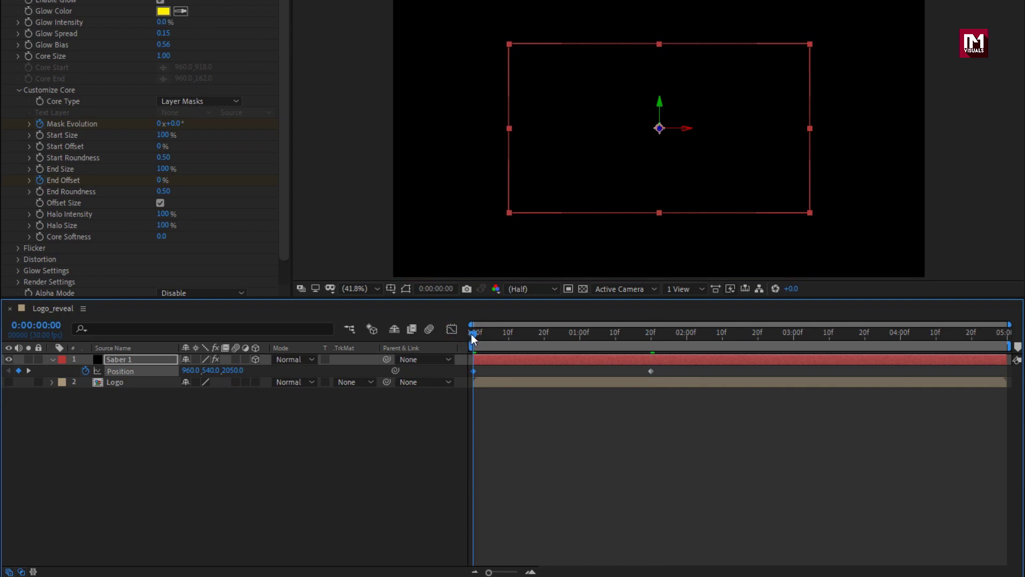
{"action": "left_click_drag", "start_coordinate": [474, 334], "coordinate": [589, 340]}
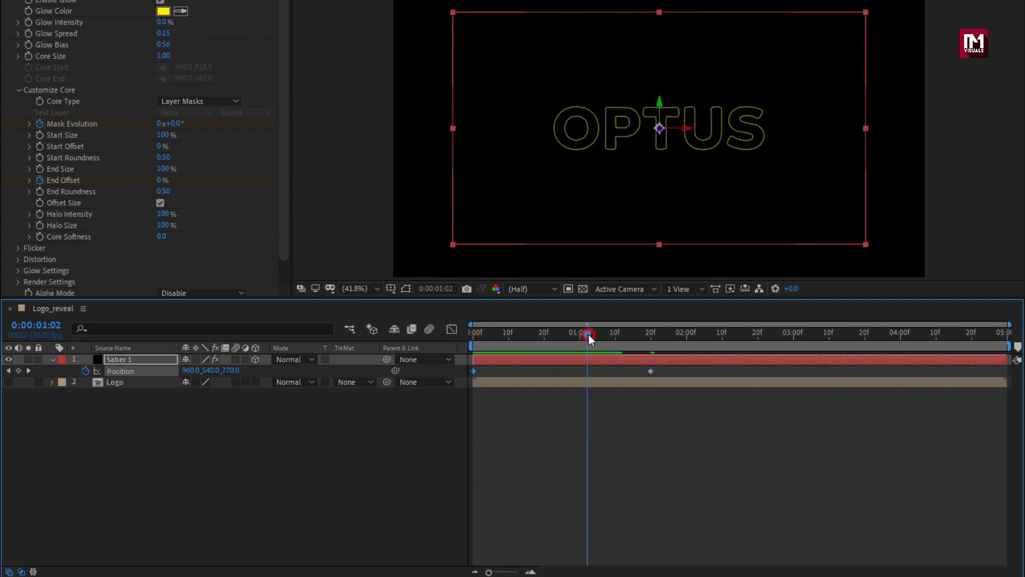
Apply Easy Ease to the 0:00:01:20 Position keyframe, extend its incoming speed handle about halfway towards the first keyframe, and preview
{"action": "right_click", "coordinate": [651, 371]}
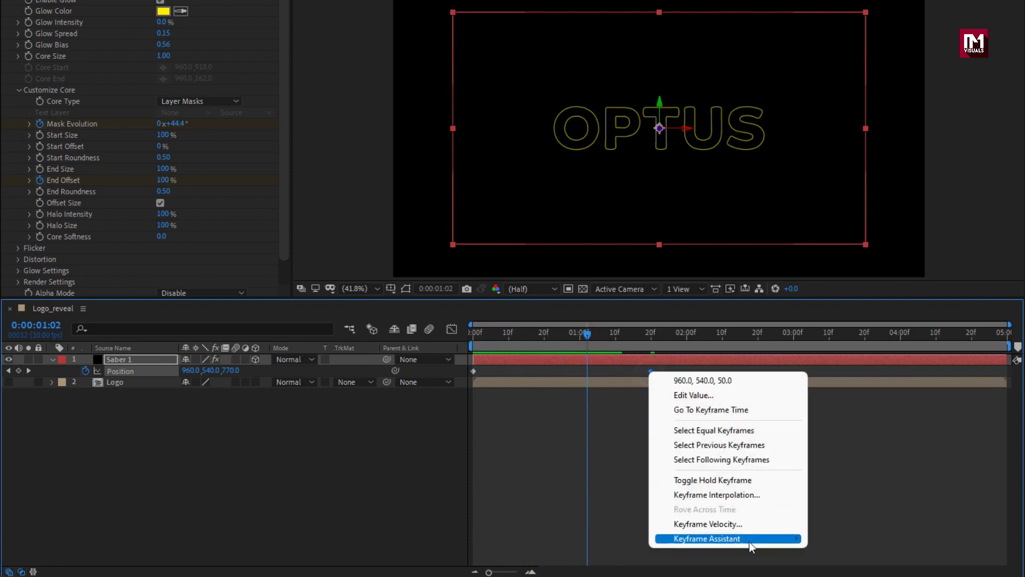
{"action": "mouse_move", "coordinate": [750, 544]}
{"action": "left_click", "coordinate": [831, 437]}
{"action": "left_click", "coordinate": [451, 329]}
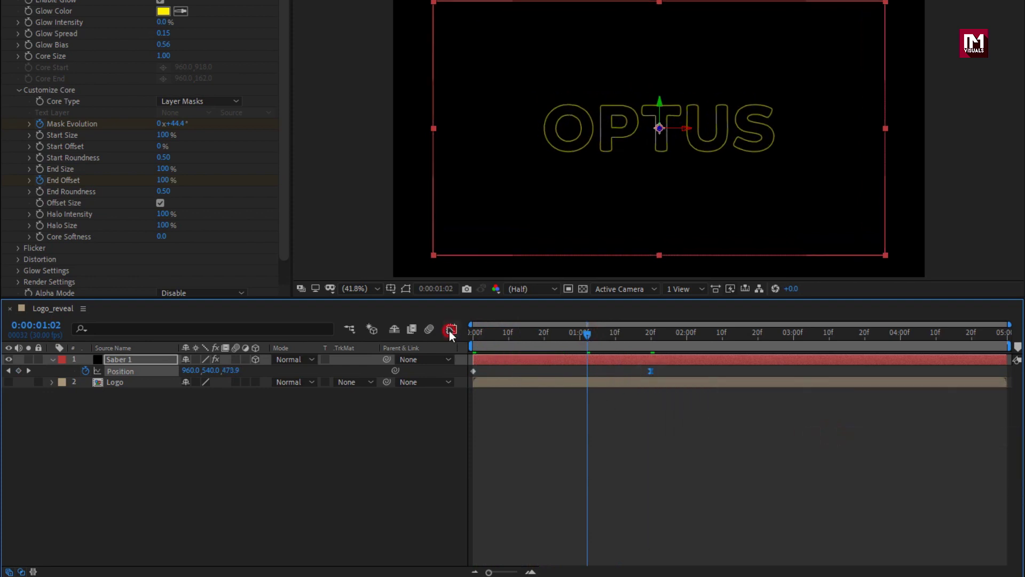
{"action": "left_click_drag", "start_coordinate": [622, 532], "coordinate": [566, 536]}
{"action": "left_click_drag", "start_coordinate": [473, 336], "coordinate": [605, 335]}
{"action": "left_click", "coordinate": [451, 329]}
{"action": "left_click_drag", "start_coordinate": [493, 340], "coordinate": [597, 337]}
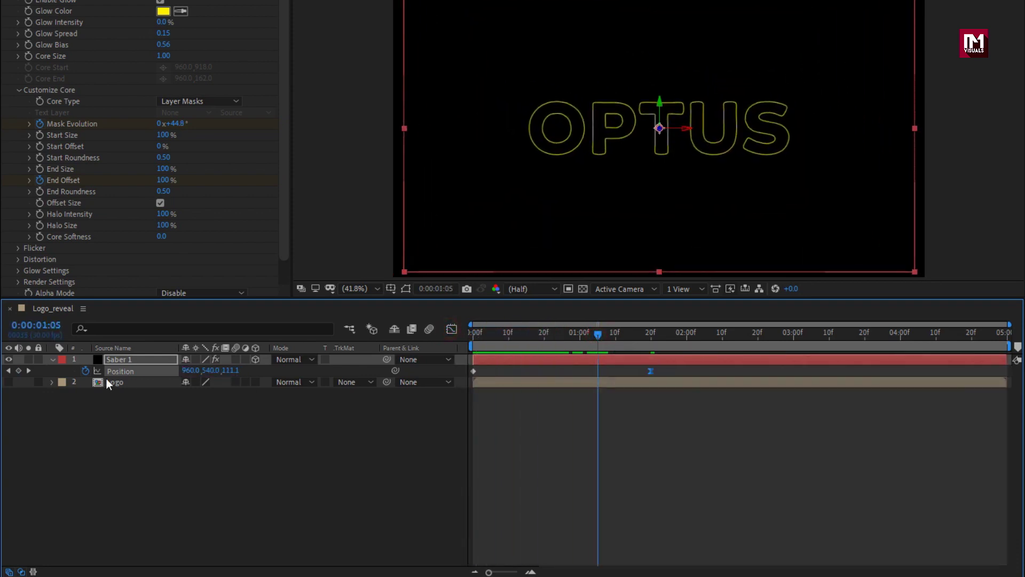
Collapse Saber 1's properties and set its blending mode to Add
{"action": "left_click", "coordinate": [51, 358]}
{"action": "left_click", "coordinate": [288, 360]}
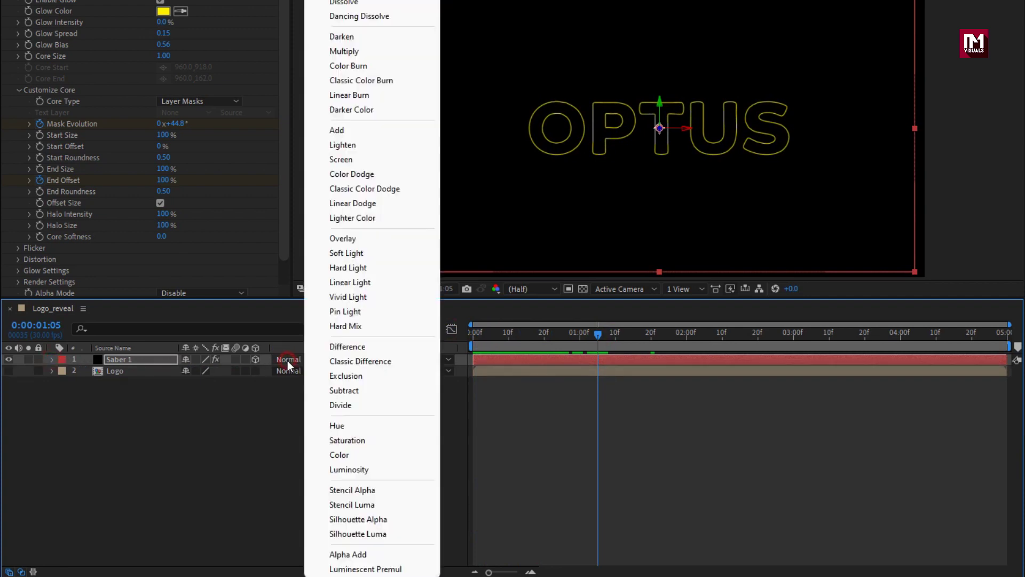
{"action": "left_click", "coordinate": [339, 130]}
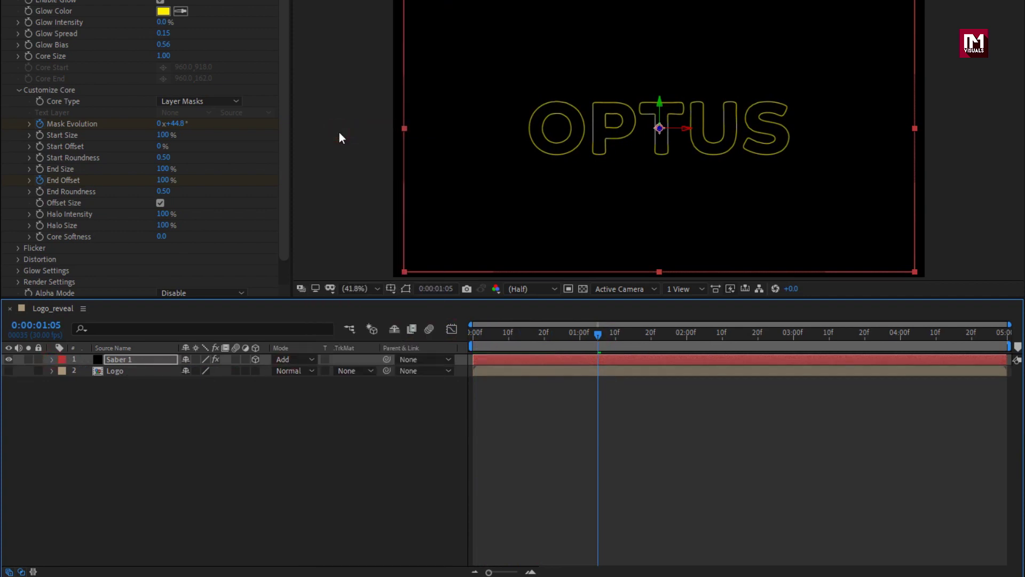
Duplicate Saber 1 four times to get five stacked copies and preview the brighter outline
{"action": "left_click", "coordinate": [128, 361]}
{"action": "key", "text": "ctrl+d"}
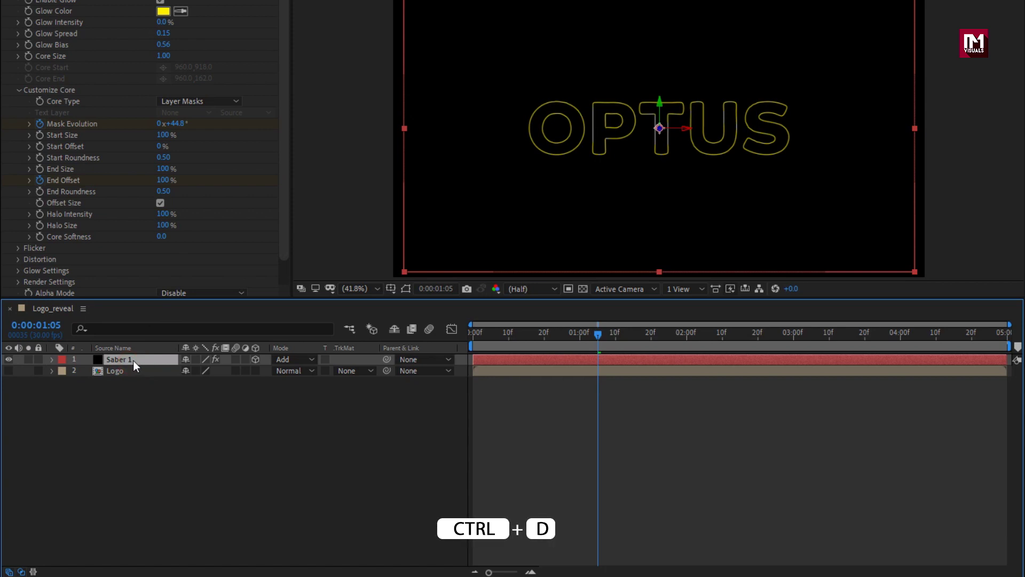
{"action": "key", "text": "ctrl+d"}
{"action": "key", "text": "ctrl+d"}
{"action": "key", "text": "ctrl+d"}
{"action": "key", "text": "ctrl+d"}
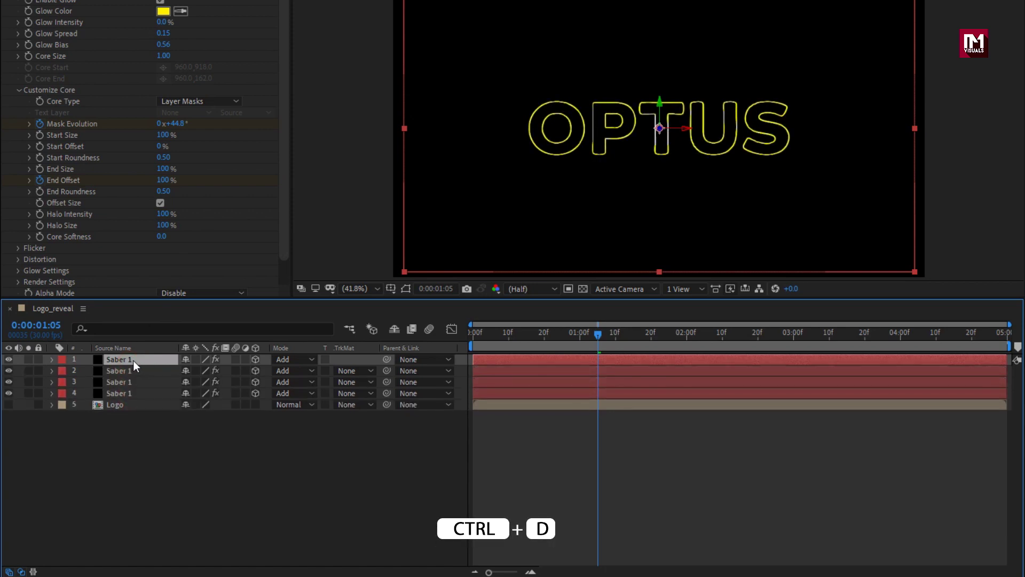
{"action": "left_click", "coordinate": [136, 430]}
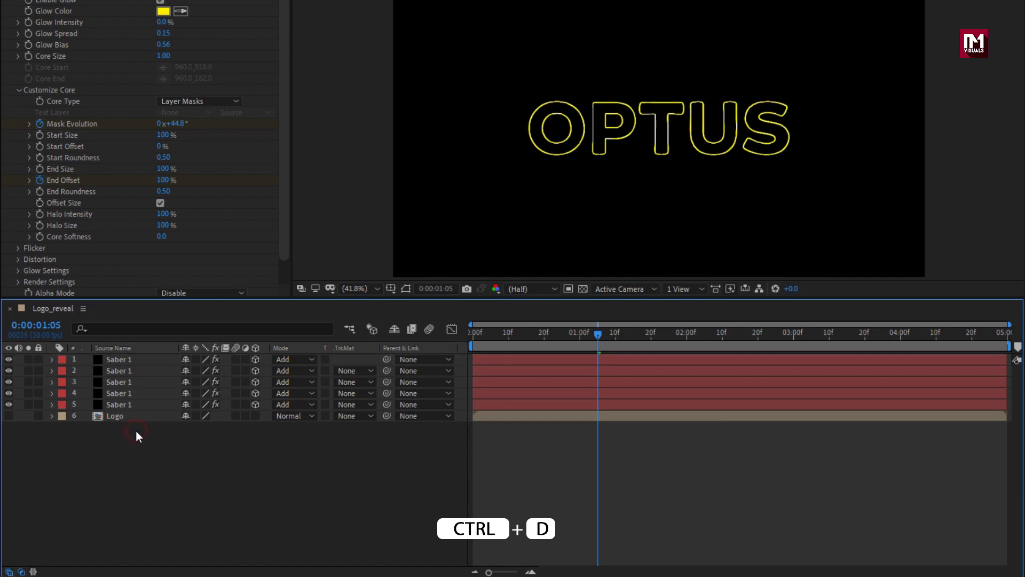
{"action": "left_click", "coordinate": [525, 331]}
{"action": "mouse_move", "coordinate": [525, 331]}
{"action": "left_mouse_down"}
{"action": "mouse_move", "coordinate": [483, 332]}
{"action": "mouse_move", "coordinate": [609, 333]}
{"action": "left_mouse_up"}
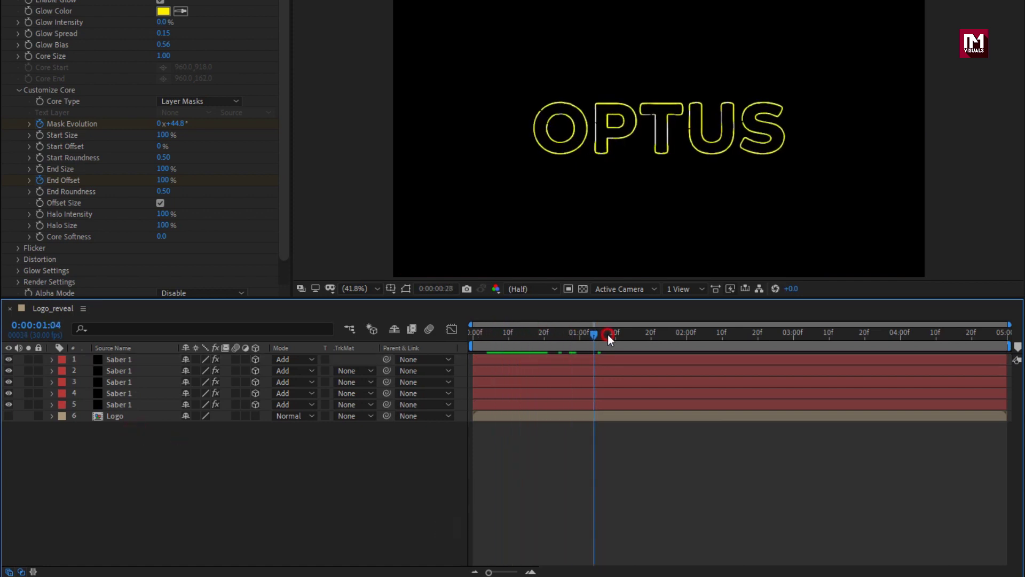
Stagger the final Position keyframes of the upper four Saber 1 layers at 0:00:01:00, 01:05, 01:10 and 01:15, and preview the trail
{"action": "left_click", "coordinate": [163, 474]}
{"action": "key", "text": "p"}
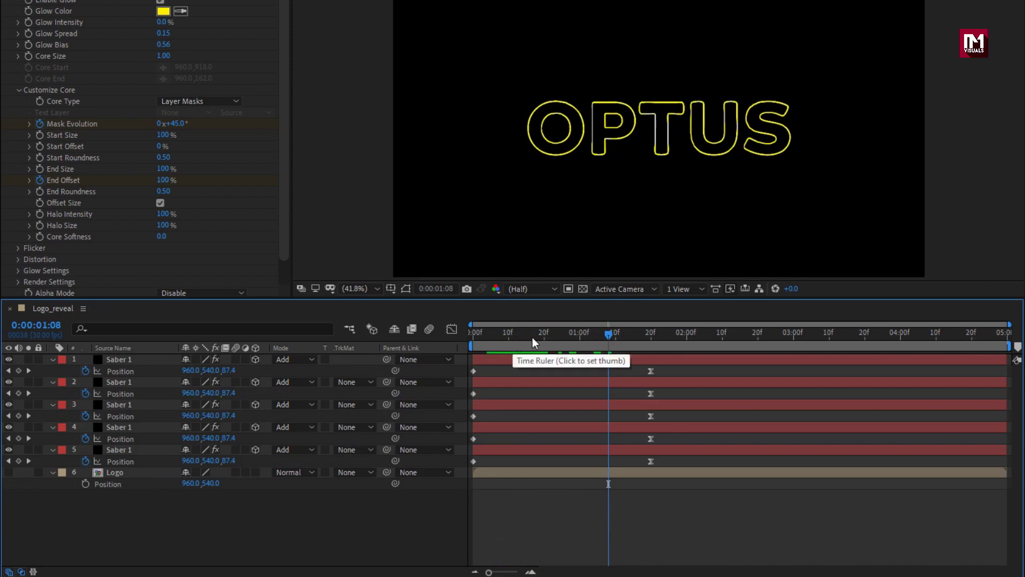
{"action": "left_click_drag", "start_coordinate": [533, 335], "coordinate": [580, 334]}
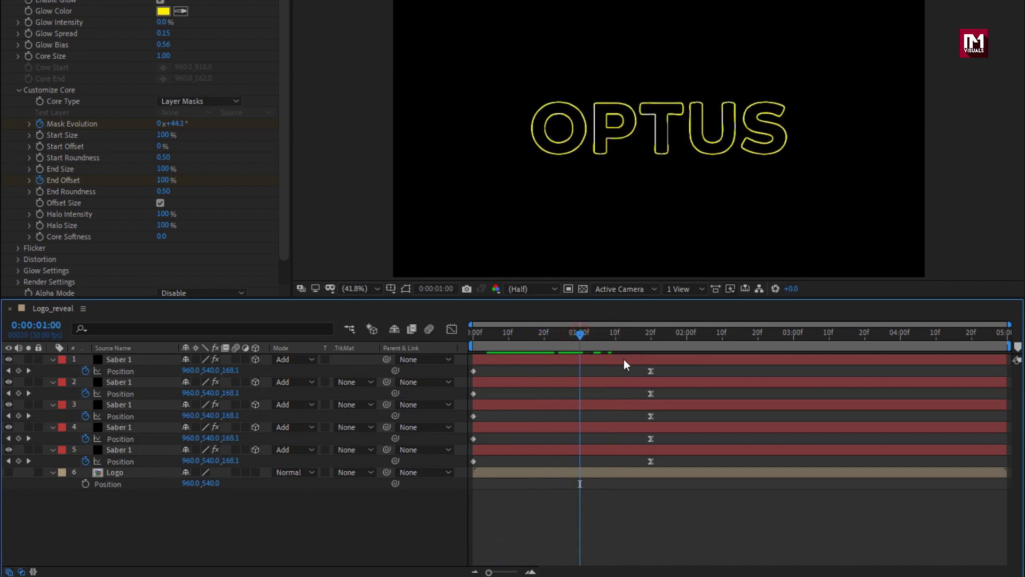
{"action": "left_click_drag", "start_coordinate": [650, 371], "coordinate": [581, 376]}
{"action": "left_click_drag", "start_coordinate": [581, 333], "coordinate": [599, 332]}
{"action": "left_click_drag", "start_coordinate": [650, 393], "coordinate": [598, 400]}
{"action": "left_click_drag", "start_coordinate": [607, 336], "coordinate": [617, 339]}
{"action": "left_click_drag", "start_coordinate": [651, 416], "coordinate": [614, 422]}
{"action": "left_click_drag", "start_coordinate": [618, 339], "coordinate": [636, 337]}
{"action": "left_click_drag", "start_coordinate": [650, 439], "coordinate": [634, 443]}
{"action": "left_click_drag", "start_coordinate": [626, 340], "coordinate": [538, 347]}
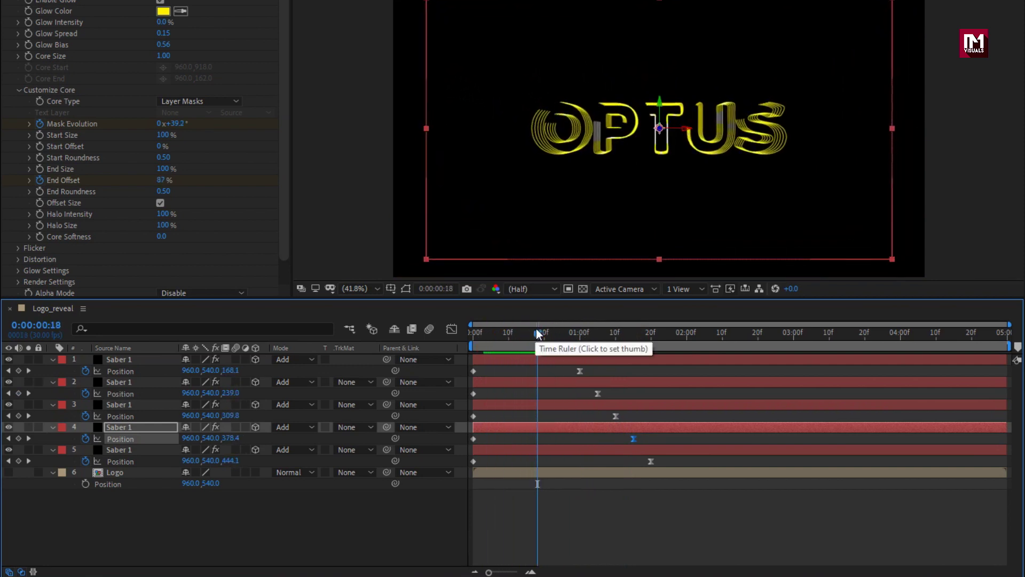
Set the starting Z Position at 0:00:00:00 to 1010 on the first Saber 1 layer and 1110 on the second
{"action": "left_click", "coordinate": [473, 338]}
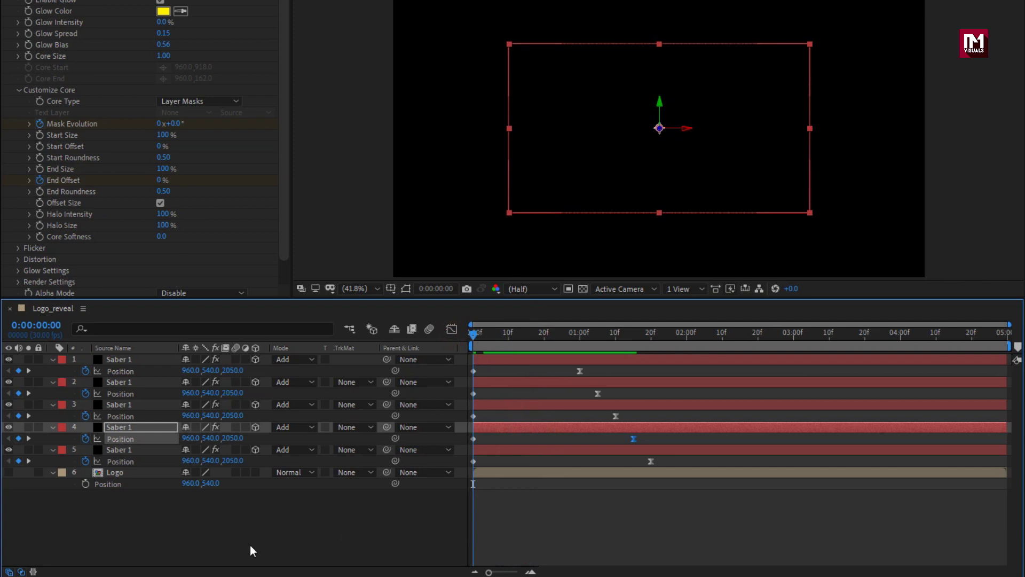
{"action": "left_click", "coordinate": [234, 529]}
{"action": "left_click", "coordinate": [233, 370]}
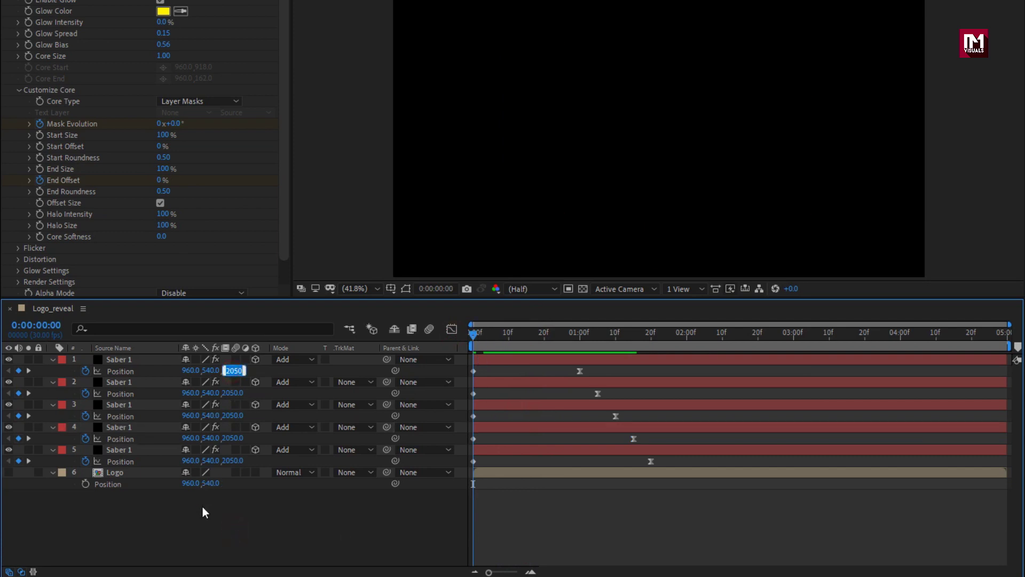
{"action": "type", "text": "1010"}
{"action": "key", "text": "Return"}
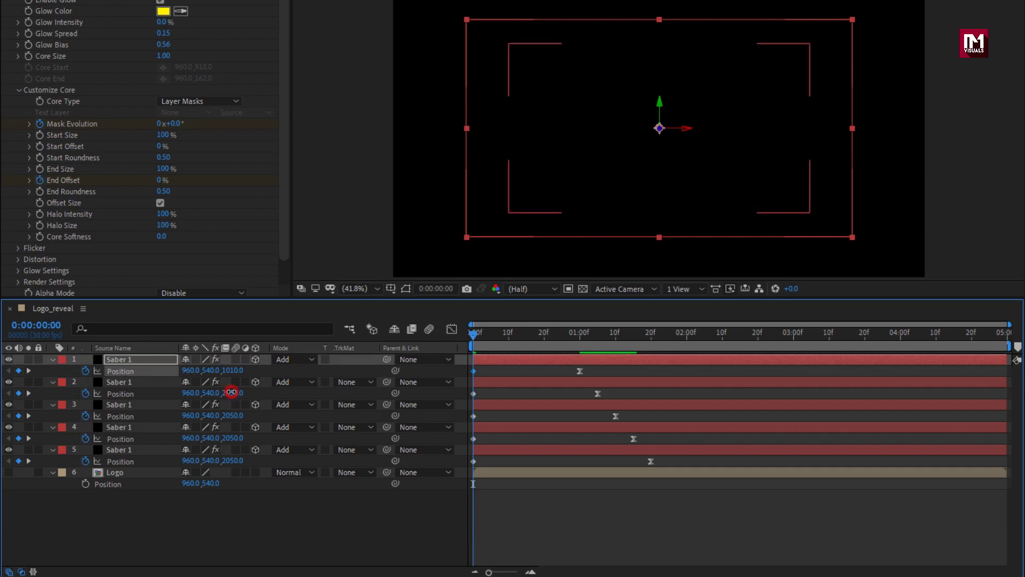
{"action": "left_click", "coordinate": [232, 392]}
{"action": "type", "text": "1110"}
{"action": "key", "text": "Return"}
Set the starting Z Position to 1310 on the third Saber 1 layer and 1510 on the fourth, and preview the result
{"action": "left_click", "coordinate": [232, 415]}
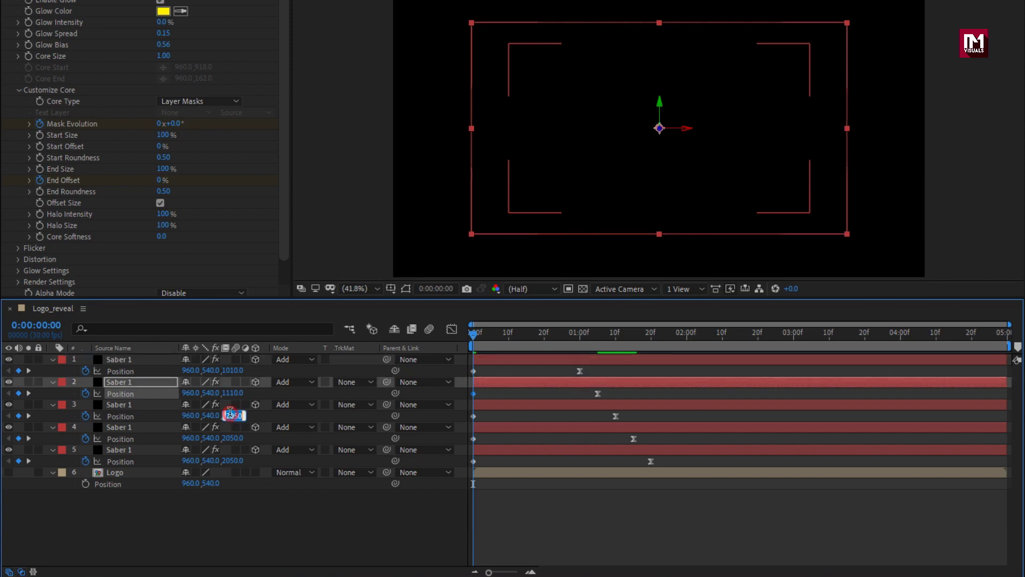
{"action": "type", "text": "1310"}
{"action": "key", "text": "Return"}
{"action": "left_click", "coordinate": [230, 436]}
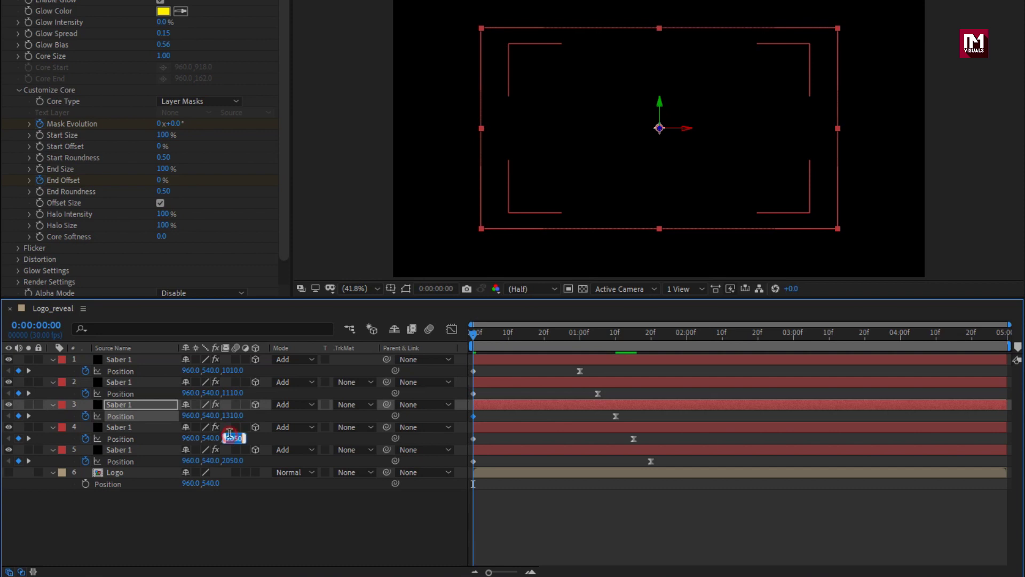
{"action": "key", "text": "Return"}
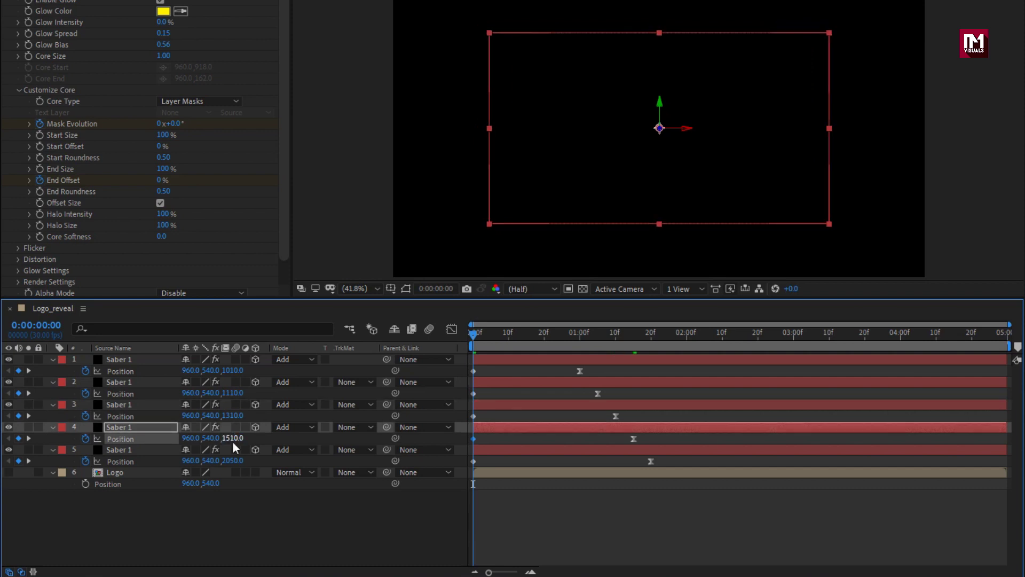
{"action": "mouse_move", "coordinate": [474, 334]}
{"action": "left_mouse_down"}
{"action": "mouse_move", "coordinate": [680, 335]}
{"action": "mouse_move", "coordinate": [472, 333]}
{"action": "mouse_move", "coordinate": [554, 335]}
{"action": "left_mouse_up"}
Collapse all the layers' properties and create a black 1920 x 1080 px solid named Saber 2
{"action": "left_click", "coordinate": [241, 497]}
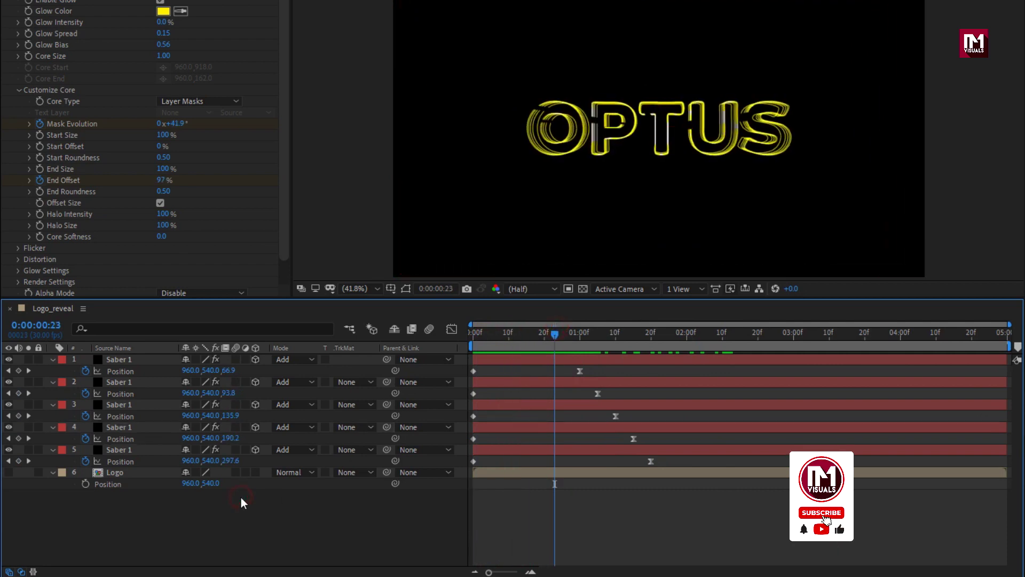
{"action": "left_click", "coordinate": [216, 514]}
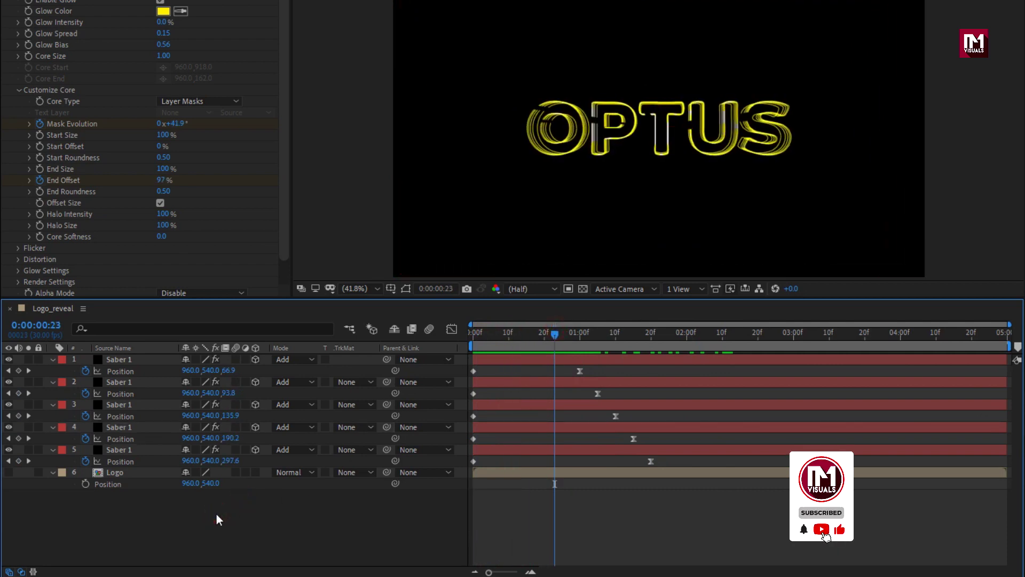
{"action": "key", "text": "u"}
{"action": "key", "text": "u"}
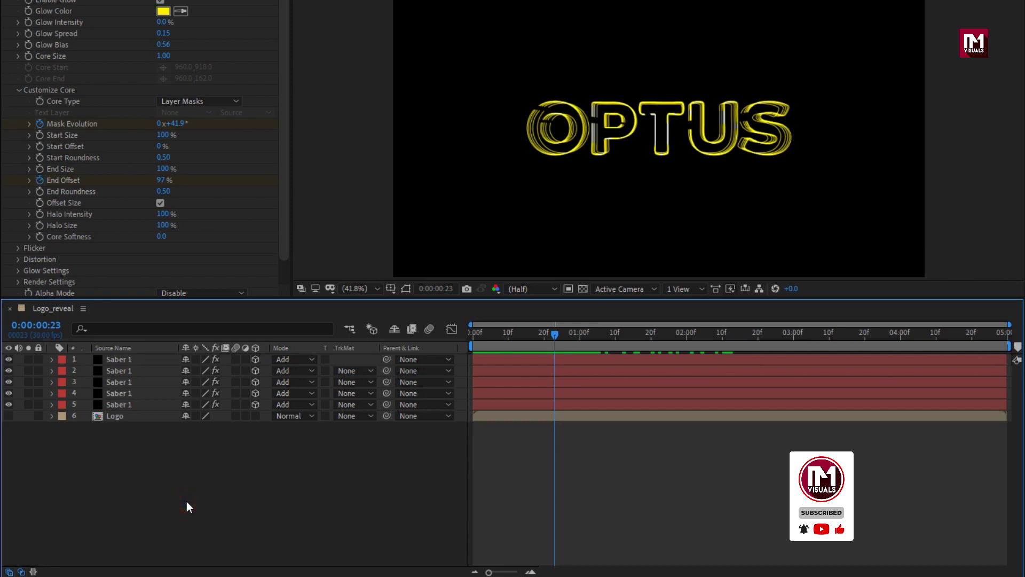
{"action": "right_click", "coordinate": [184, 462]}
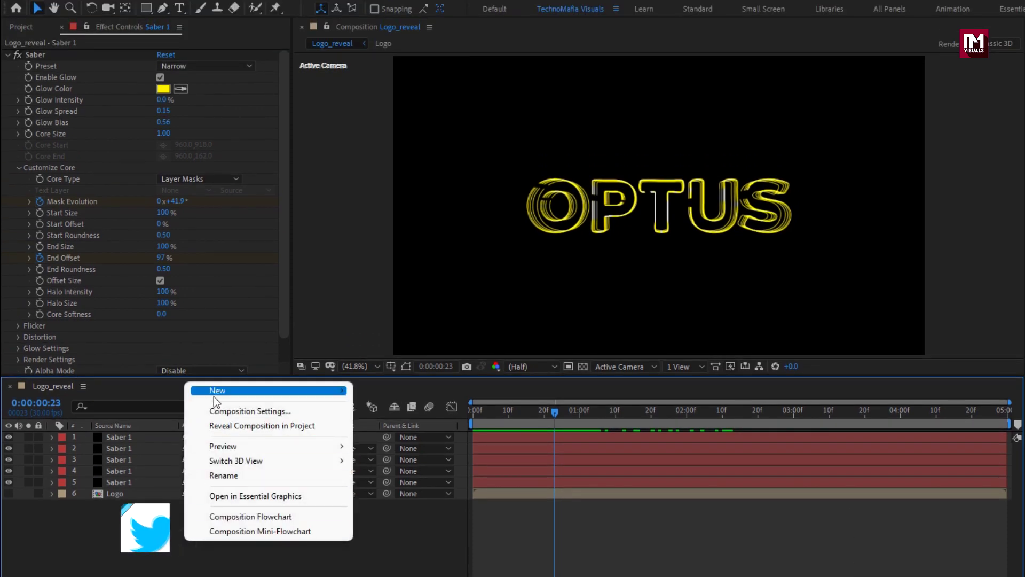
{"action": "mouse_move", "coordinate": [216, 396]}
{"action": "left_click", "coordinate": [397, 426]}
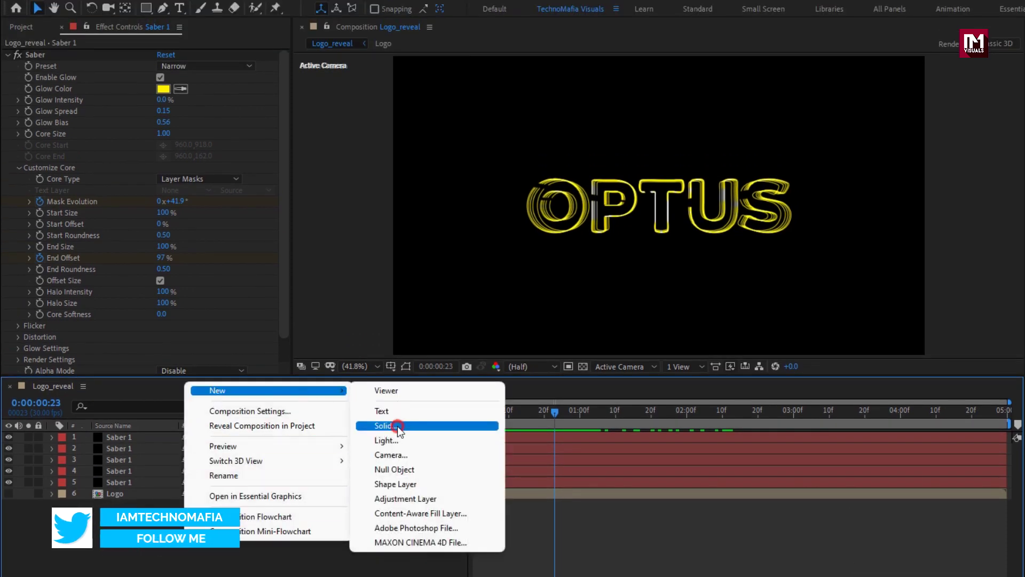
{"action": "type", "text": "Saber 2"}
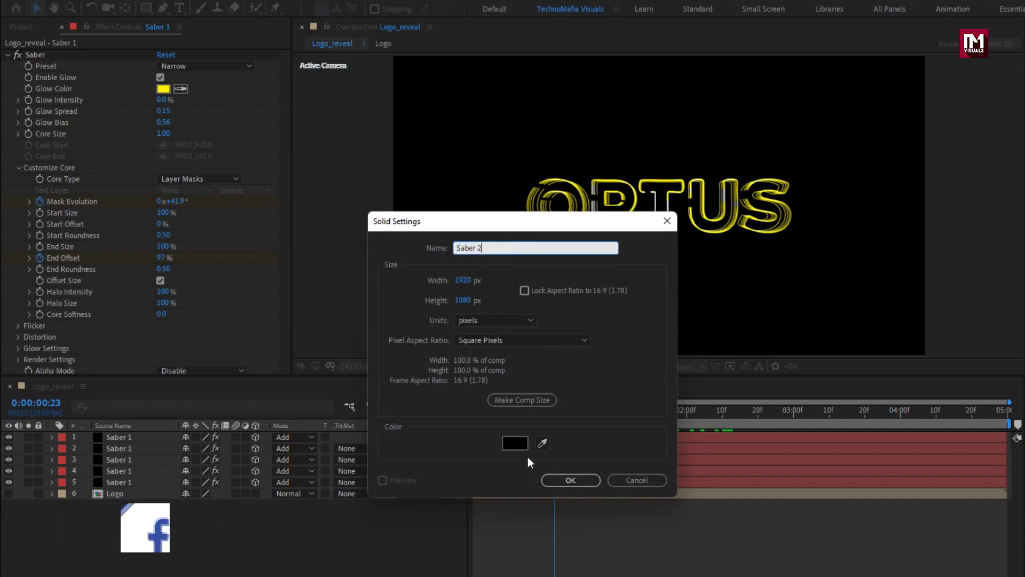
{"action": "left_click", "coordinate": [579, 477]}
Copy the Logo layer's masks onto the Saber 2 solid and briefly show the mask paths to check them
{"action": "key", "text": "ctrl+c"}
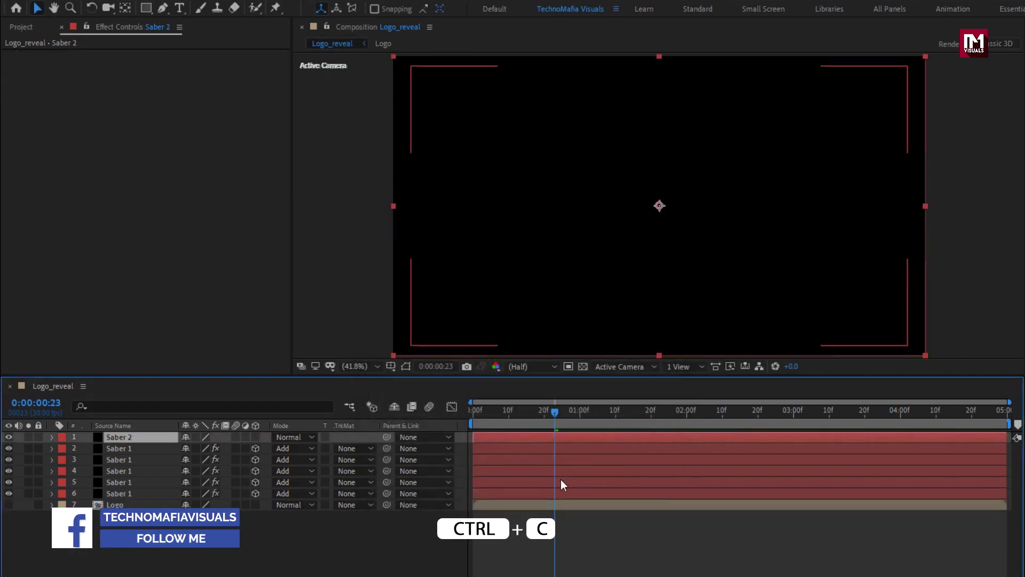
{"action": "left_click", "coordinate": [534, 529]}
{"action": "left_click", "coordinate": [115, 504]}
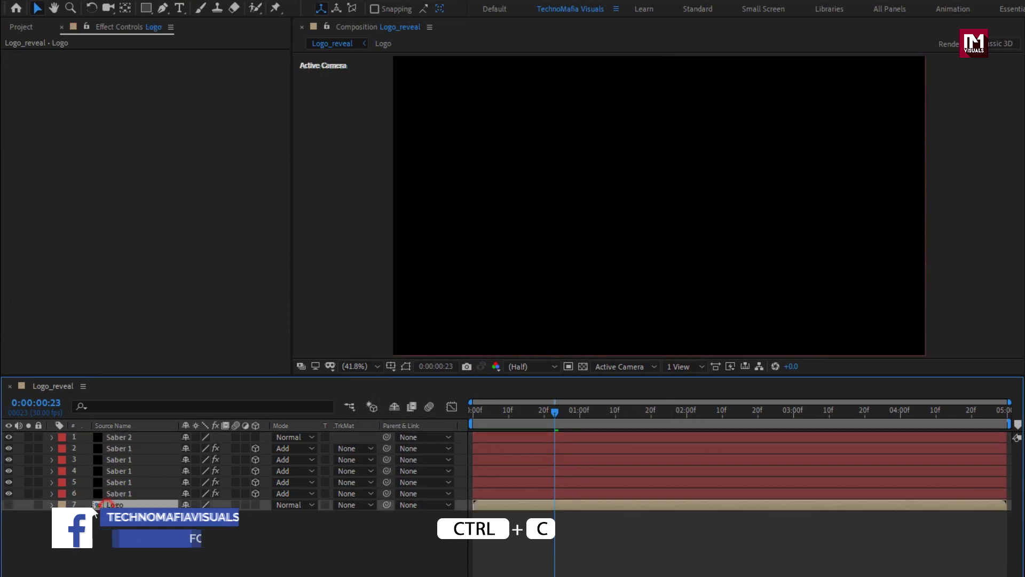
{"action": "left_click", "coordinate": [51, 504]}
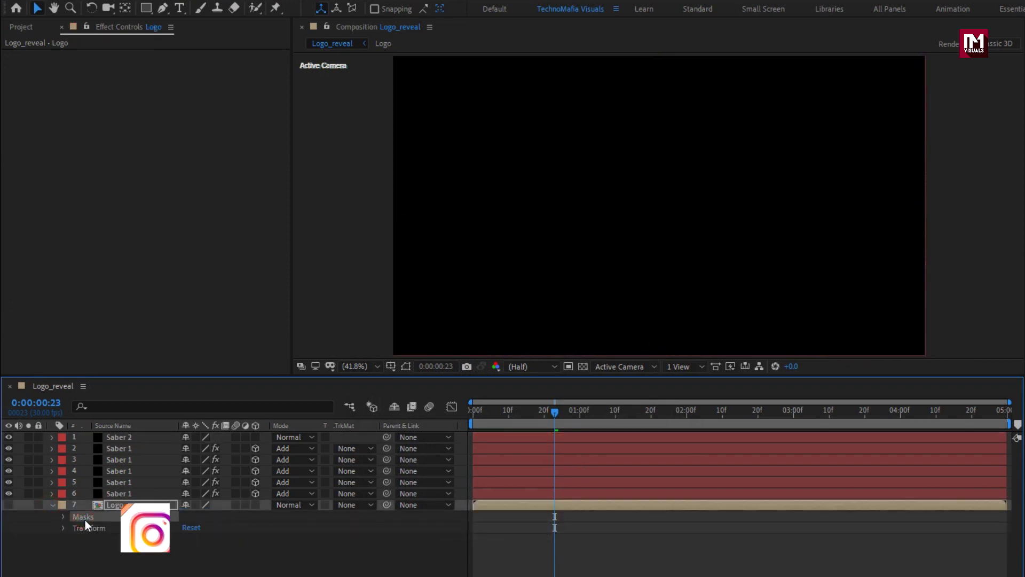
{"action": "key", "text": "ctrl+v"}
{"action": "left_click", "coordinate": [119, 436]}
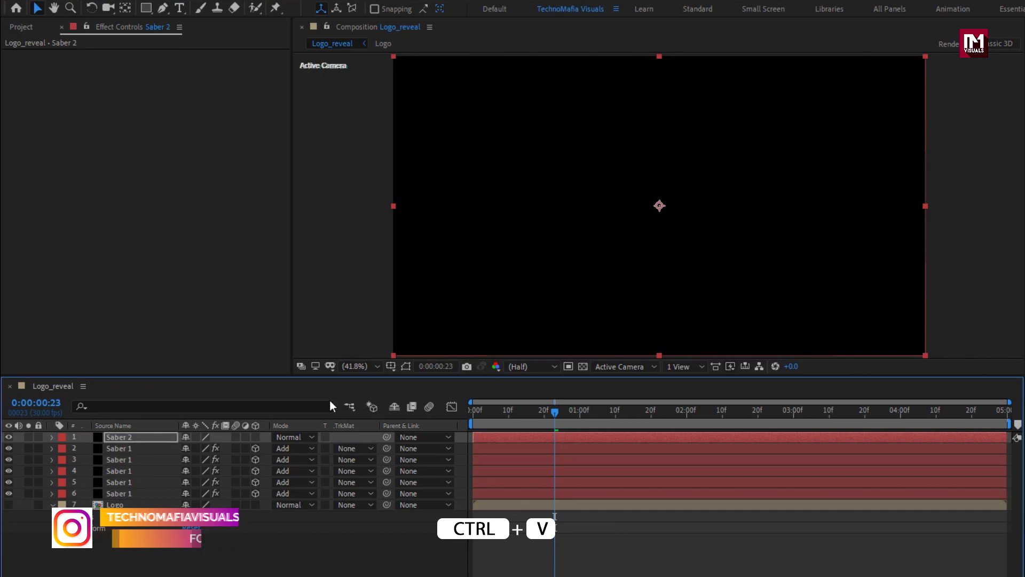
{"action": "left_click", "coordinate": [404, 368]}
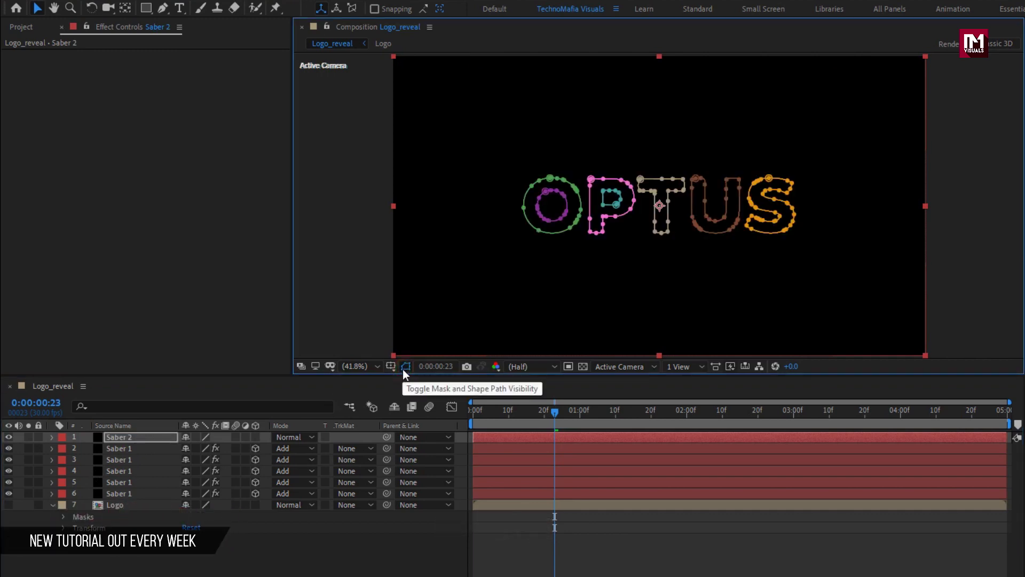
{"action": "left_click", "coordinate": [404, 367]}
Apply the Video Copilot Saber effect to the Saber 2 layer and set its Core Type to Layer Masks
{"action": "left_click", "coordinate": [160, 436]}
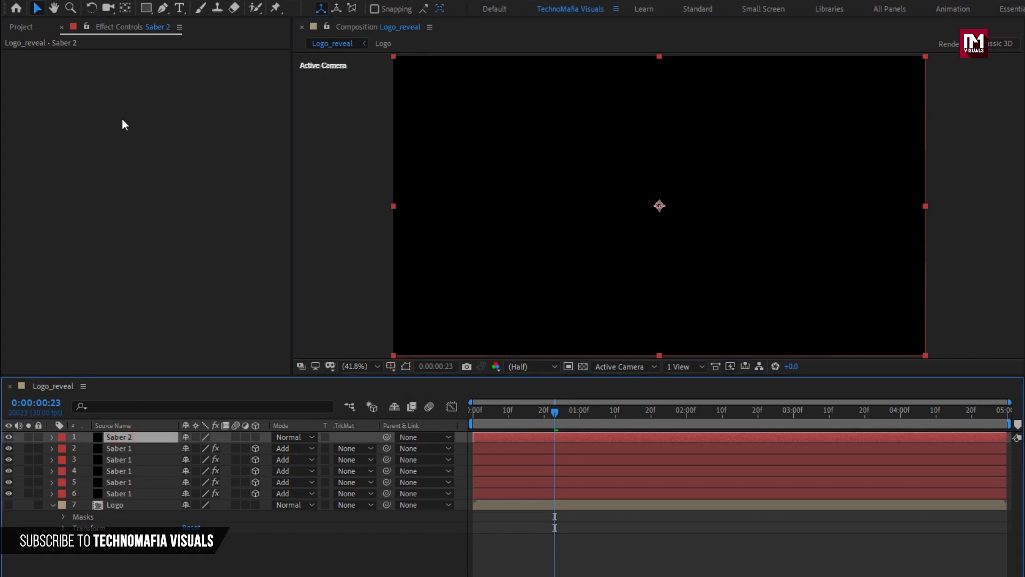
{"action": "left_click", "coordinate": [139, 1]}
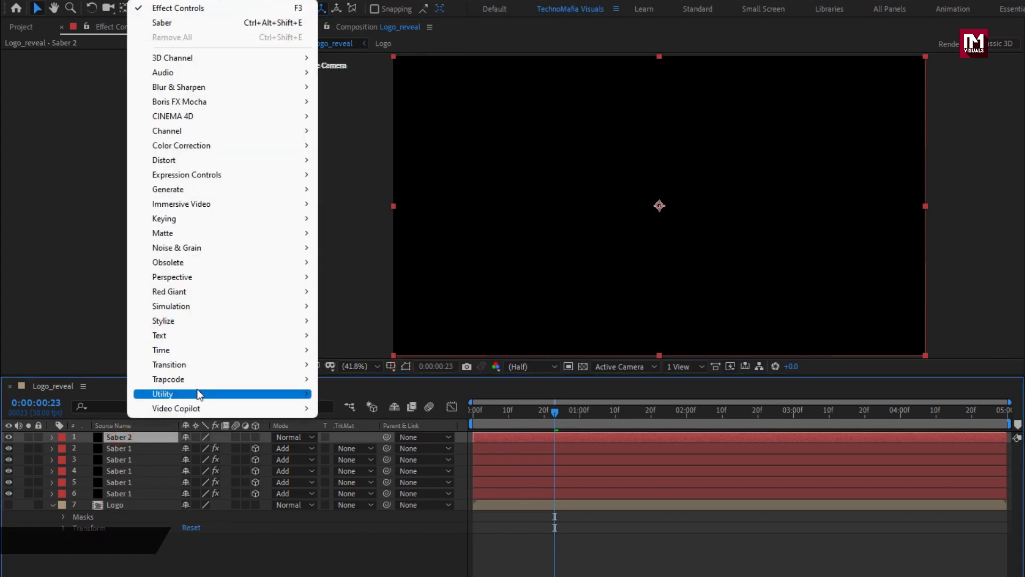
{"action": "mouse_move", "coordinate": [200, 408]}
{"action": "left_click", "coordinate": [376, 421]}
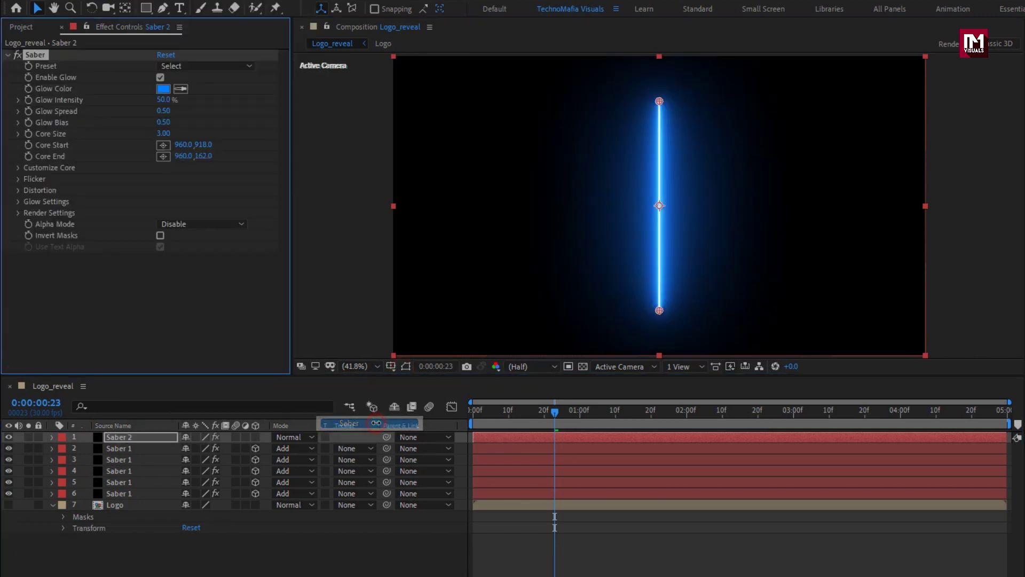
{"action": "left_click", "coordinate": [18, 169]}
{"action": "left_click", "coordinate": [186, 178]}
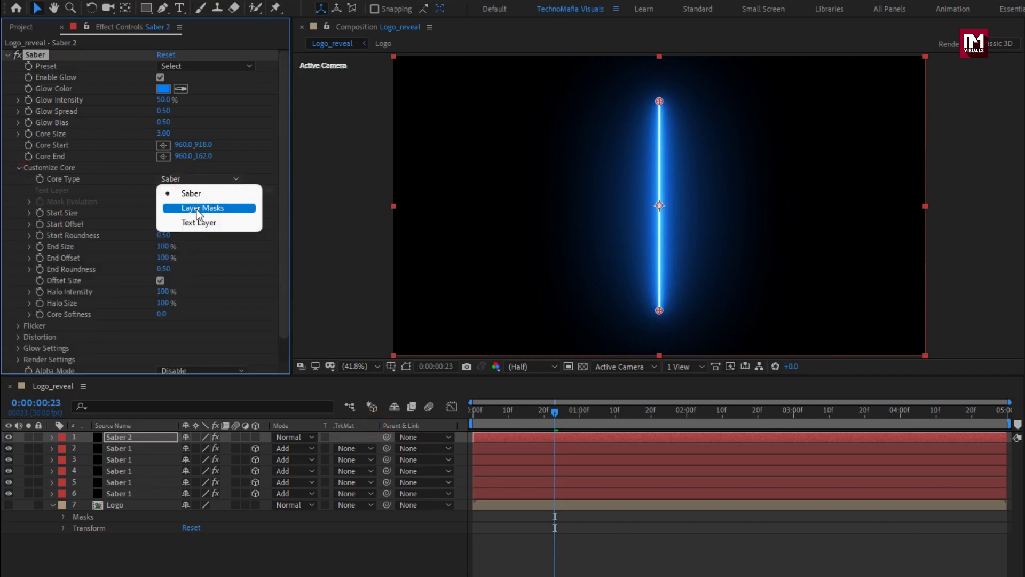
{"action": "left_click", "coordinate": [197, 210]}
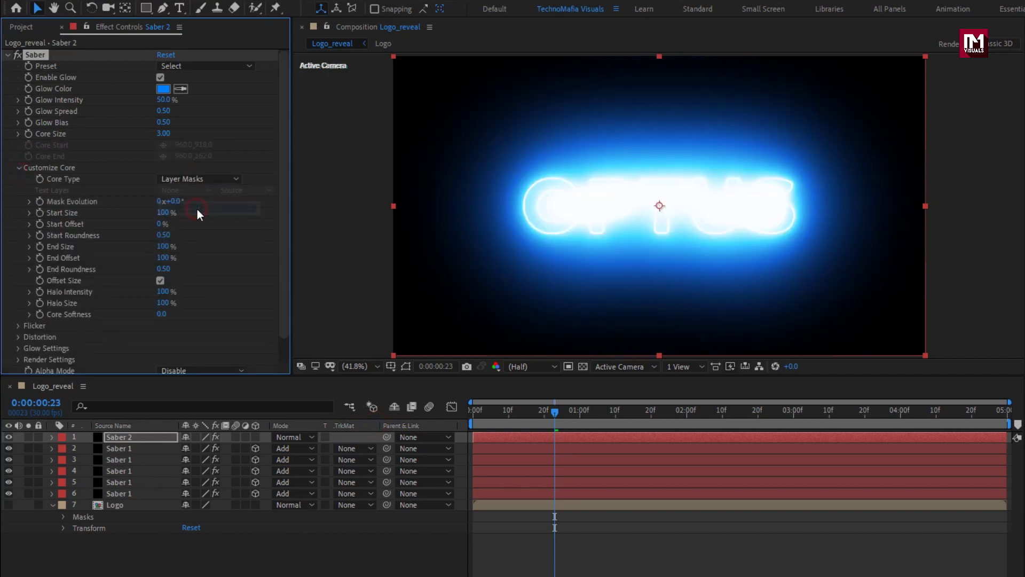
Choose the Proton preset for the Saber effect on Saber 2 and set the Core Size to 3
{"action": "left_click", "coordinate": [192, 67]}
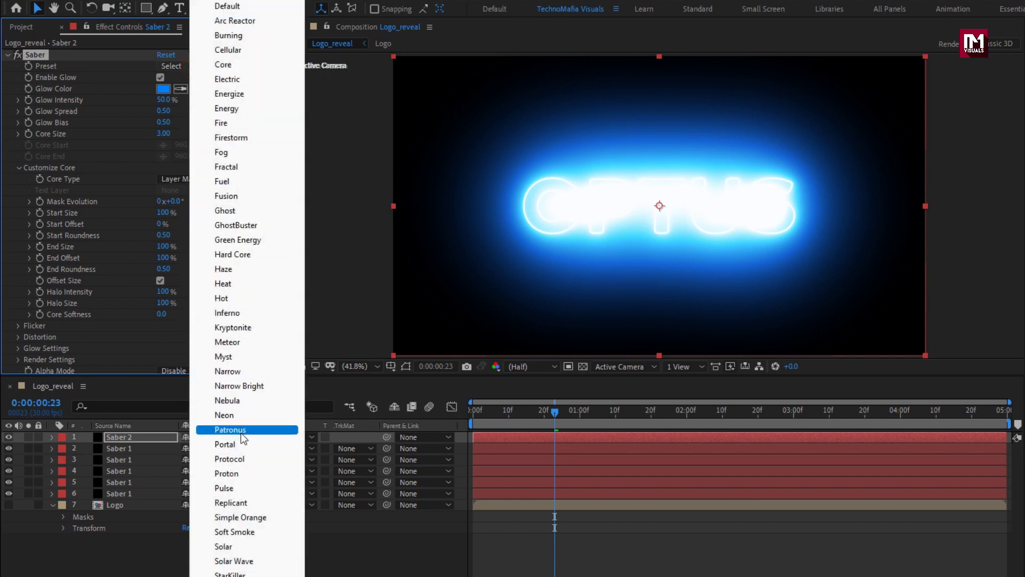
{"action": "left_click", "coordinate": [236, 473]}
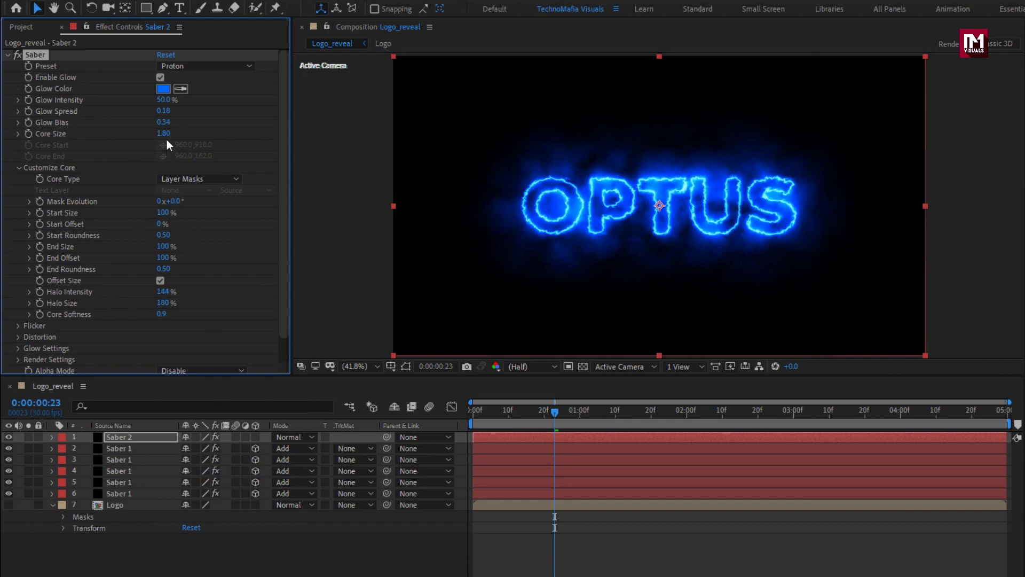
{"action": "type", "text": "3"}
{"action": "key", "text": "Return"}
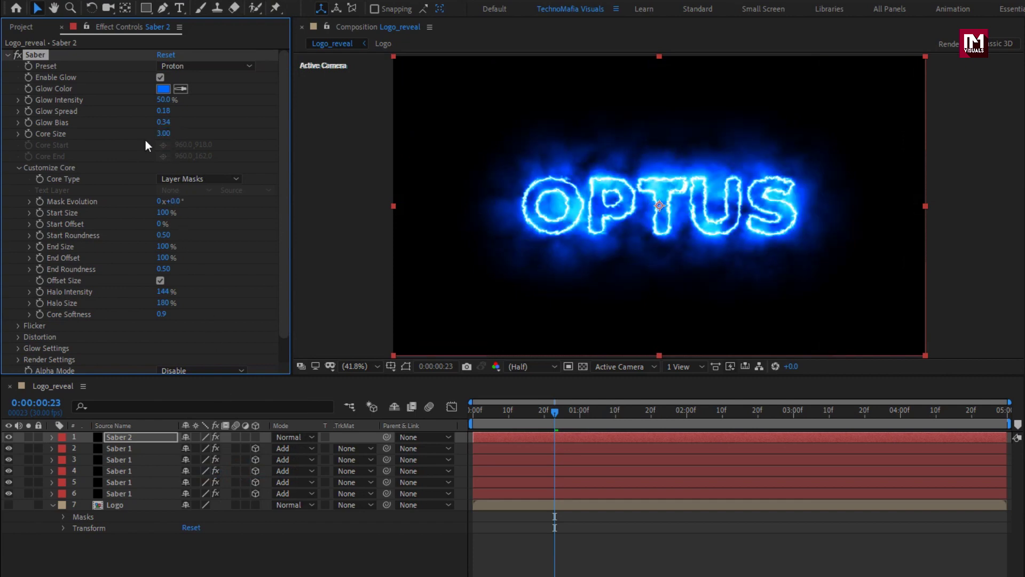
Keyframe Saber 2's Mask Evolution from 0° at 0:00:00:00 to 45° at 0:00:01:10
{"action": "left_click", "coordinate": [114, 437]}
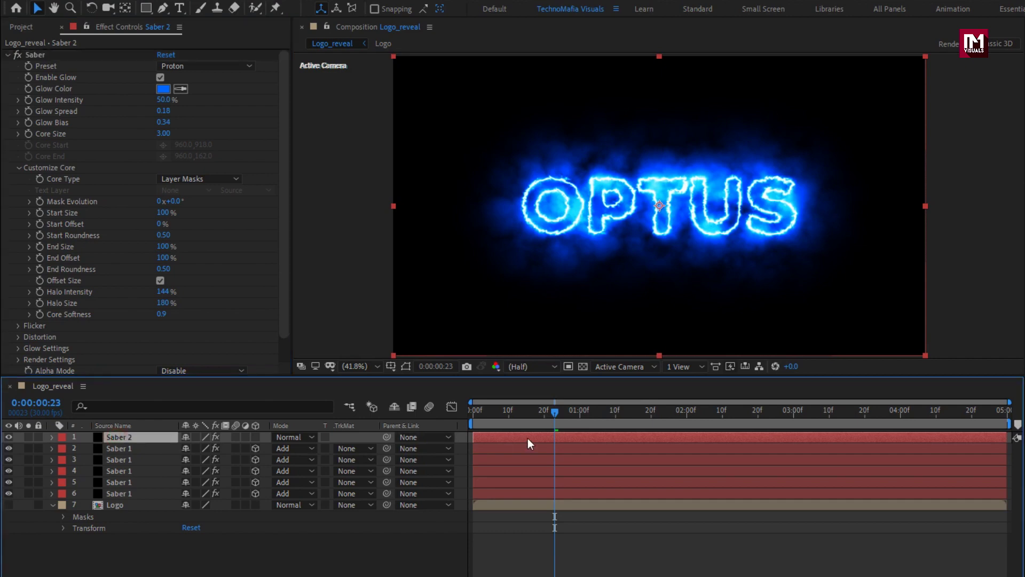
{"action": "left_click_drag", "start_coordinate": [490, 414], "coordinate": [447, 416]}
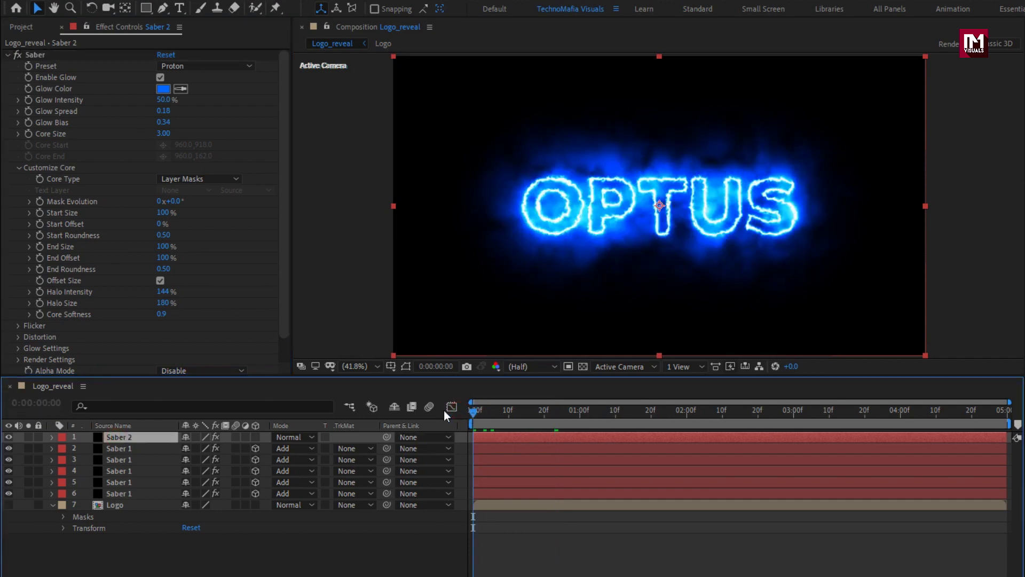
{"action": "left_click", "coordinate": [40, 203]}
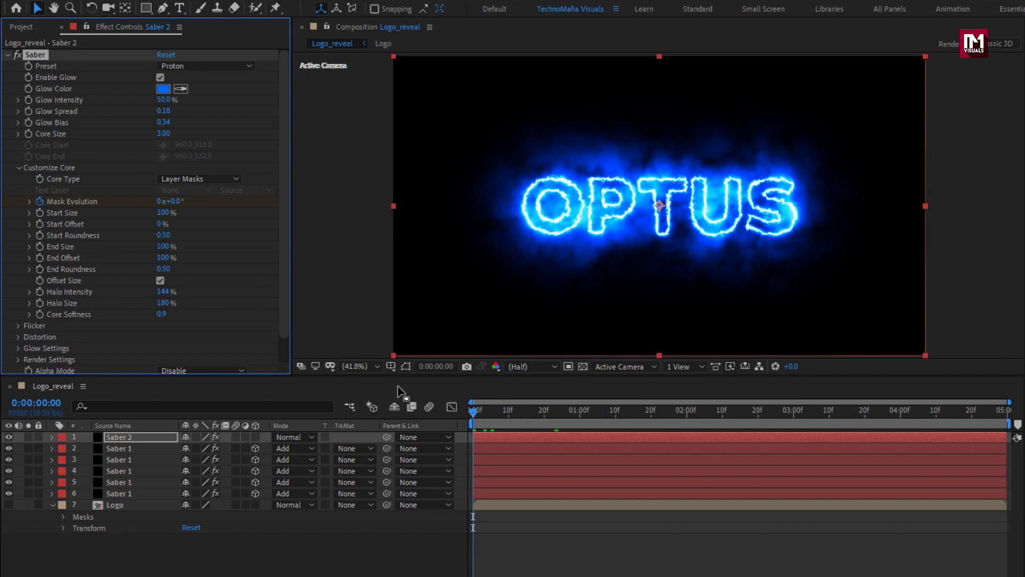
{"action": "left_click_drag", "start_coordinate": [542, 418], "coordinate": [618, 419]}
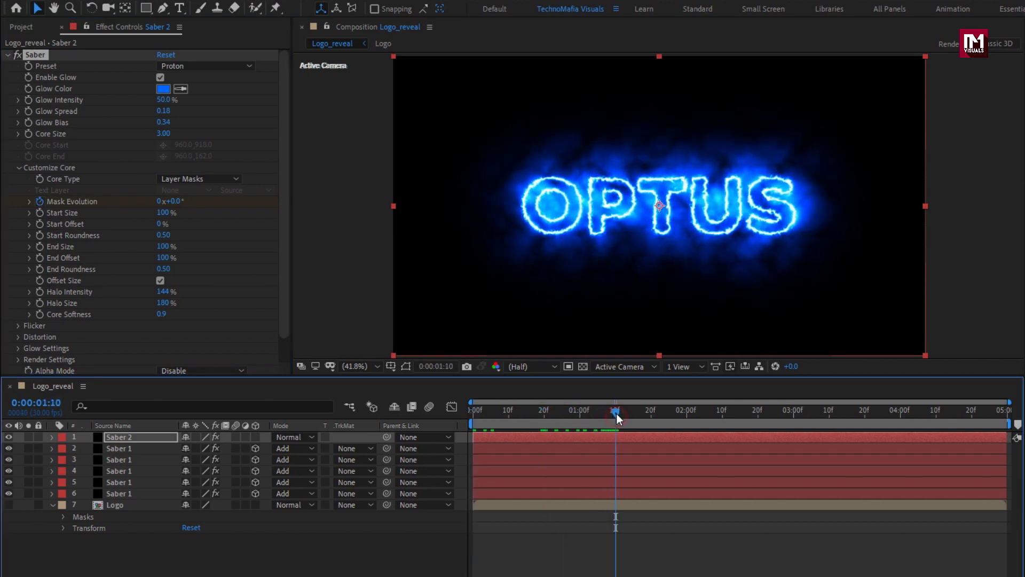
{"action": "left_click", "coordinate": [174, 202]}
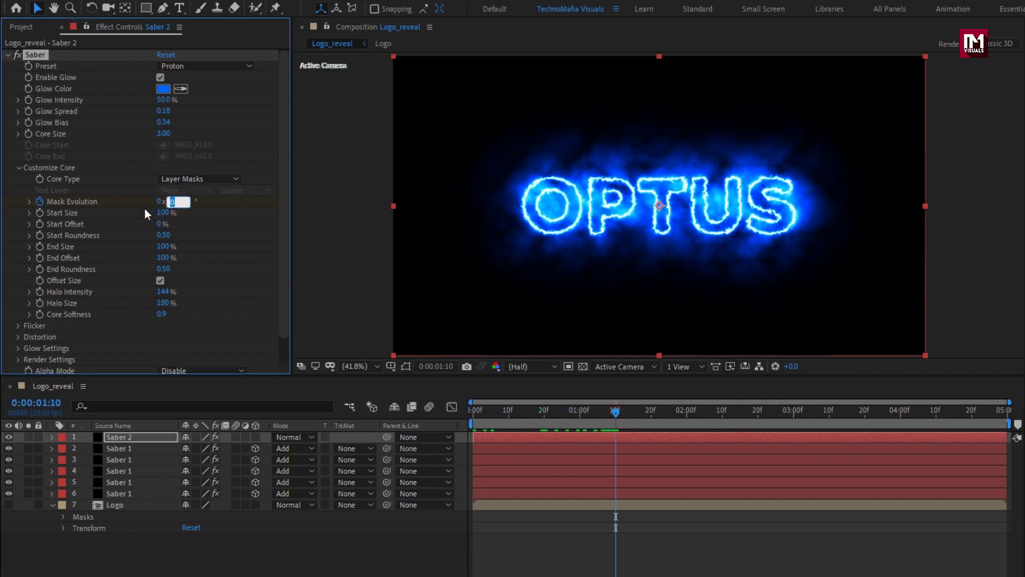
{"action": "type", "text": "45"}
Keyframe Saber 2's Start Offset from 0% at 0:00:00:10 to 99% at 0:00:01:10
{"action": "left_click_drag", "start_coordinate": [487, 416], "coordinate": [507, 413]}
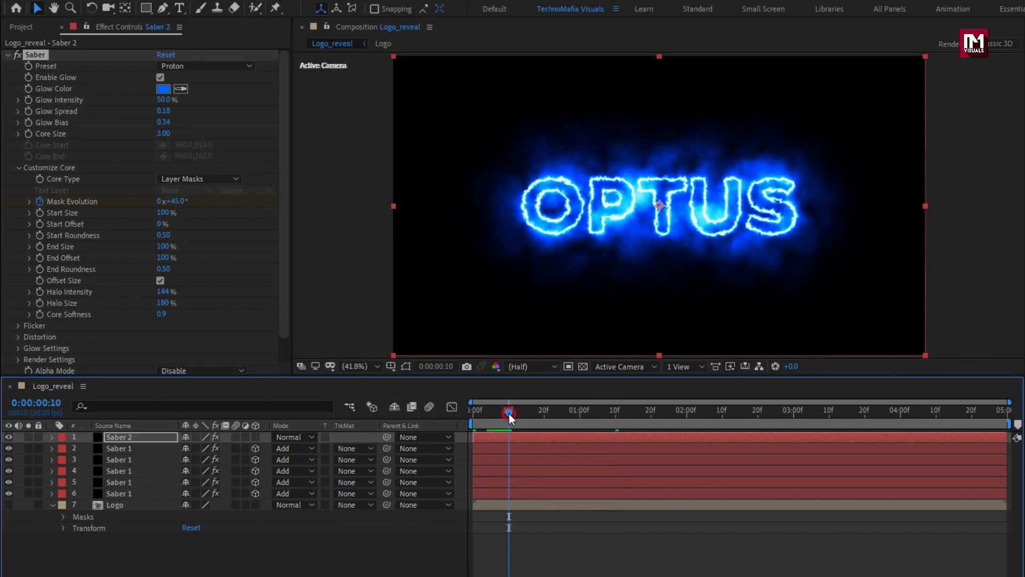
{"action": "left_click", "coordinate": [41, 224]}
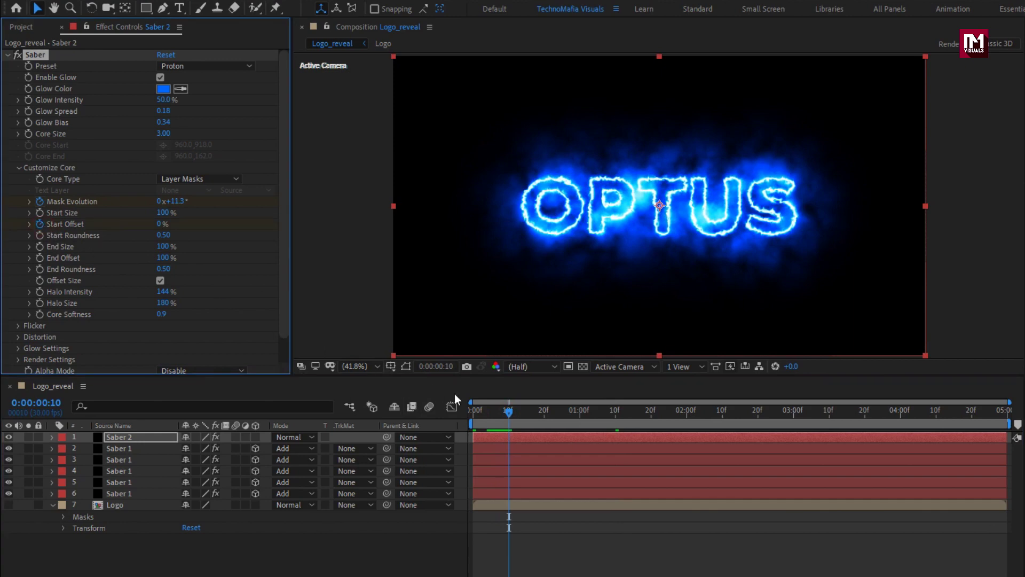
{"action": "left_click_drag", "start_coordinate": [510, 417], "coordinate": [616, 418]}
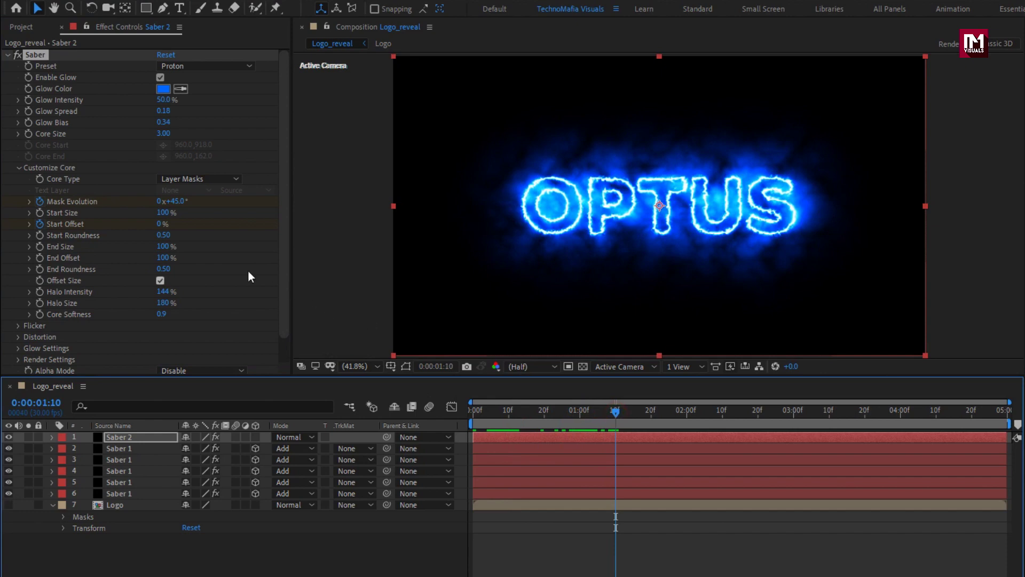
{"action": "left_click", "coordinate": [162, 225]}
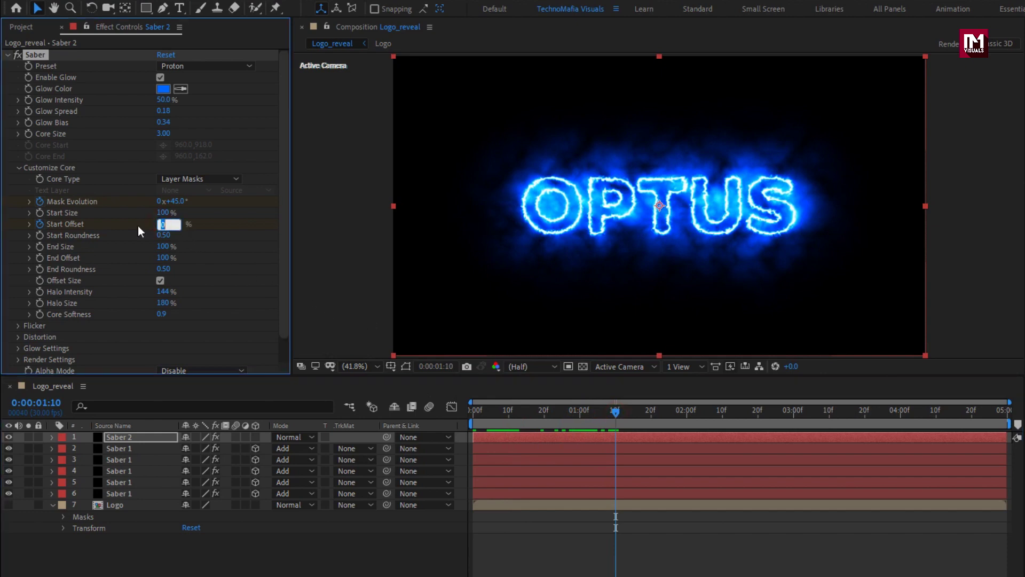
{"action": "type", "text": "99"}
{"action": "key", "text": "Return"}
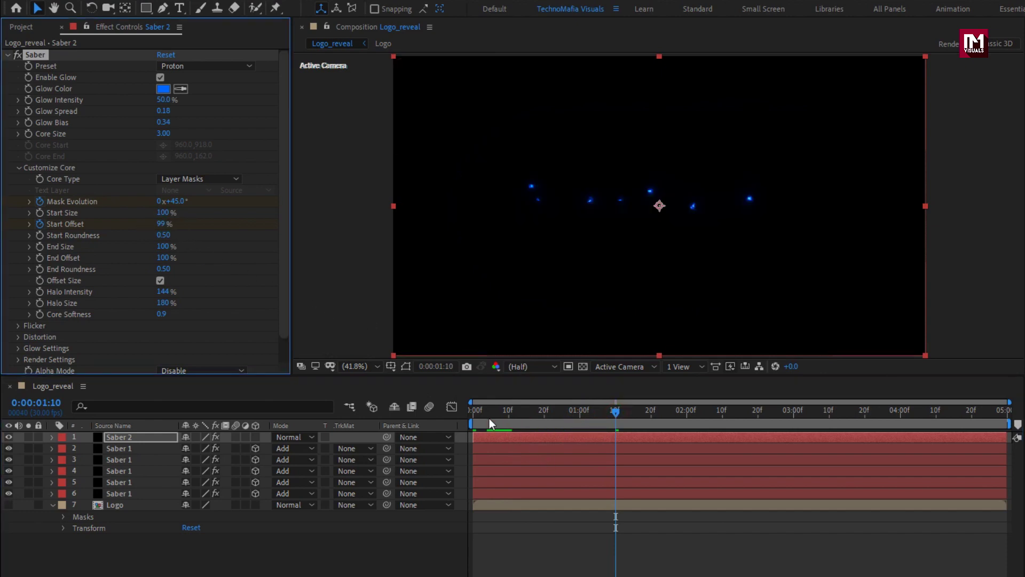
Keyframe Saber 2's End Offset at 0% at 0:00:00:00 and 100% at 0:00:01:00, and preview the outline animation
{"action": "left_click_drag", "start_coordinate": [486, 418], "coordinate": [580, 419]}
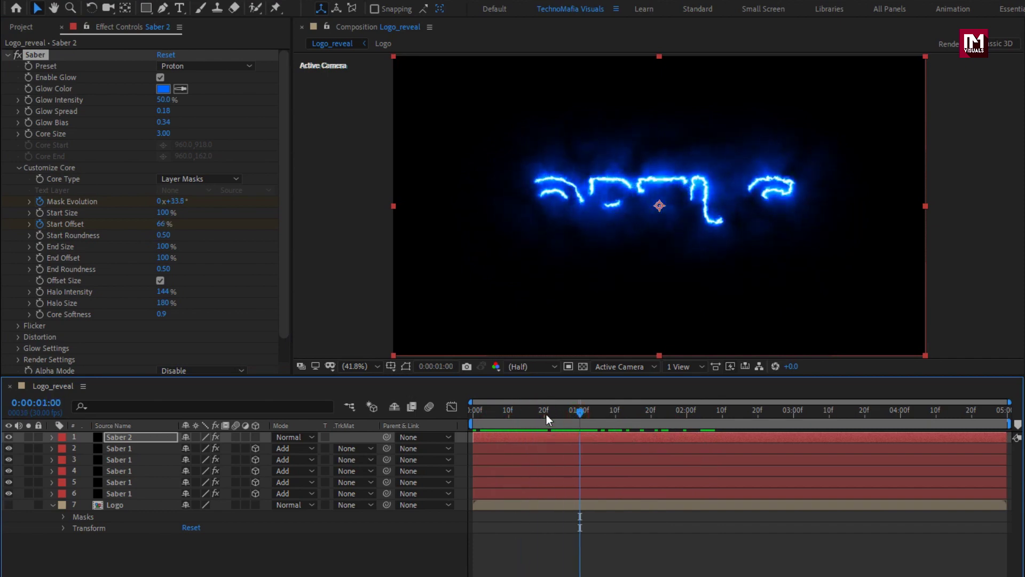
{"action": "left_click", "coordinate": [42, 257]}
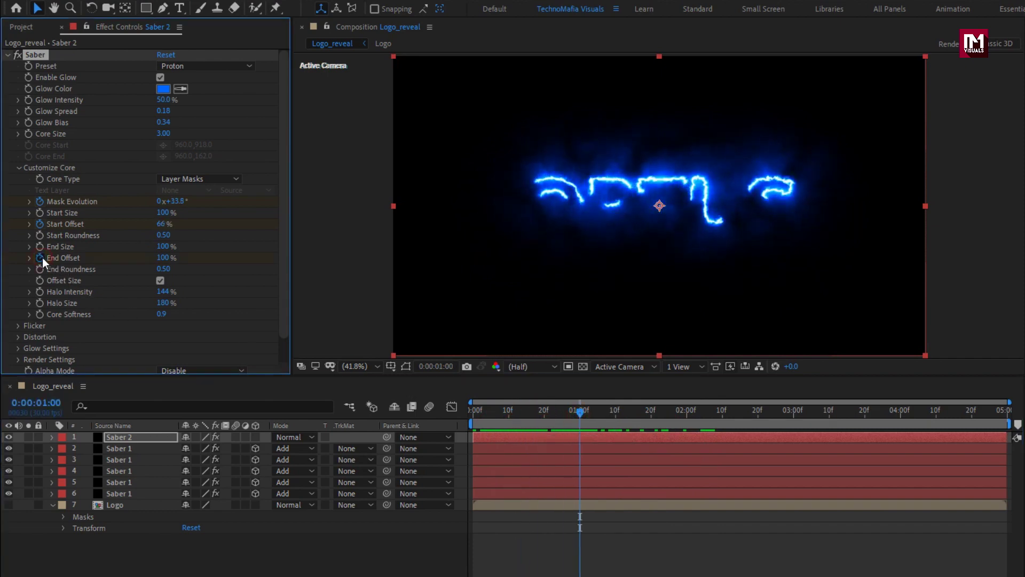
{"action": "left_click_drag", "start_coordinate": [500, 414], "coordinate": [473, 414]}
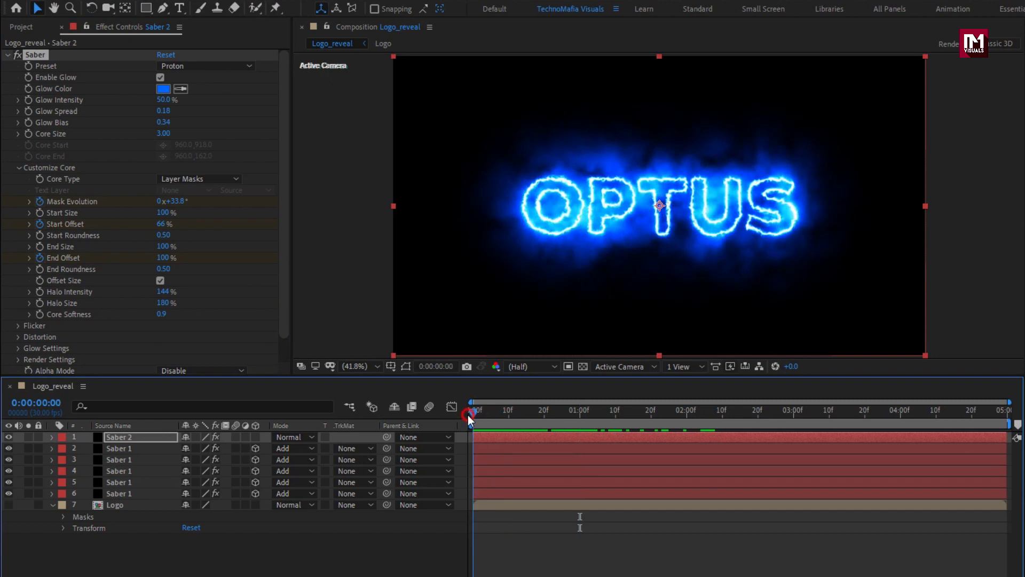
{"action": "left_click", "coordinate": [165, 259]}
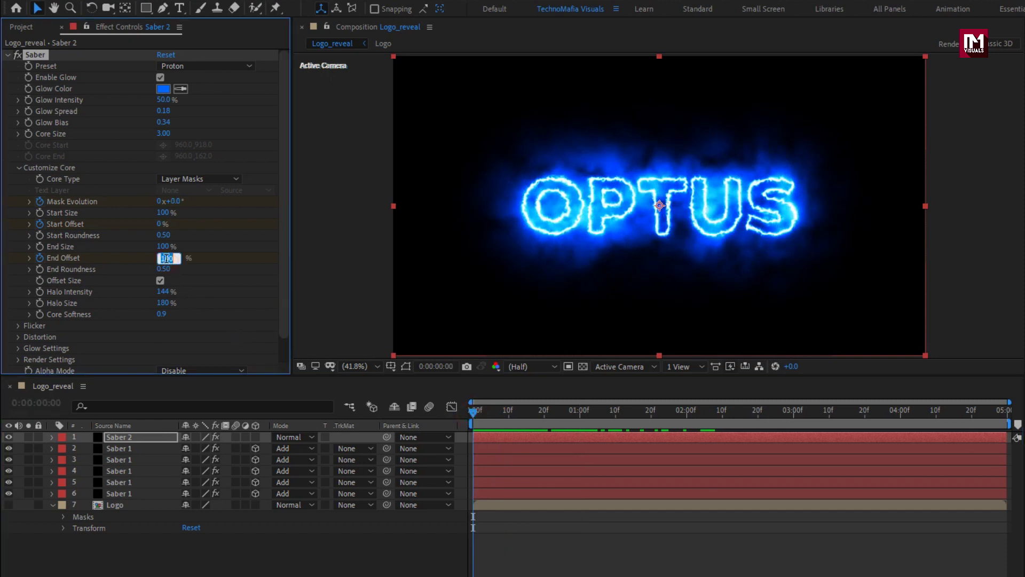
{"action": "type", "text": "0"}
{"action": "key", "text": "Return"}
{"action": "left_click_drag", "start_coordinate": [472, 413], "coordinate": [523, 411]}
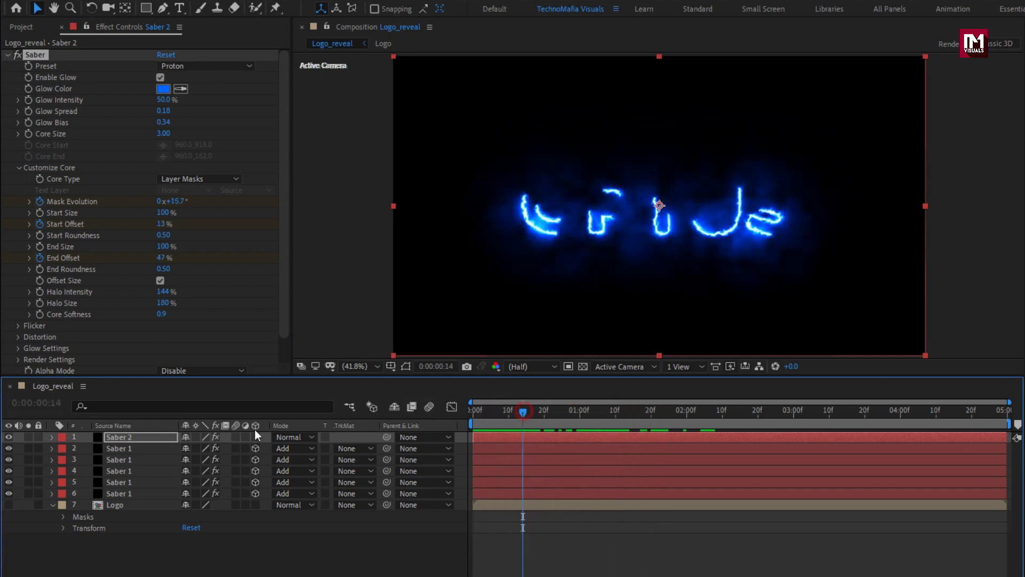
Apply Easy Ease to Saber 2's final Mask Evolution keyframe and reshape its speed curve for a fast start and long slowdown
{"action": "left_click", "coordinate": [117, 437]}
{"action": "key", "text": "u"}
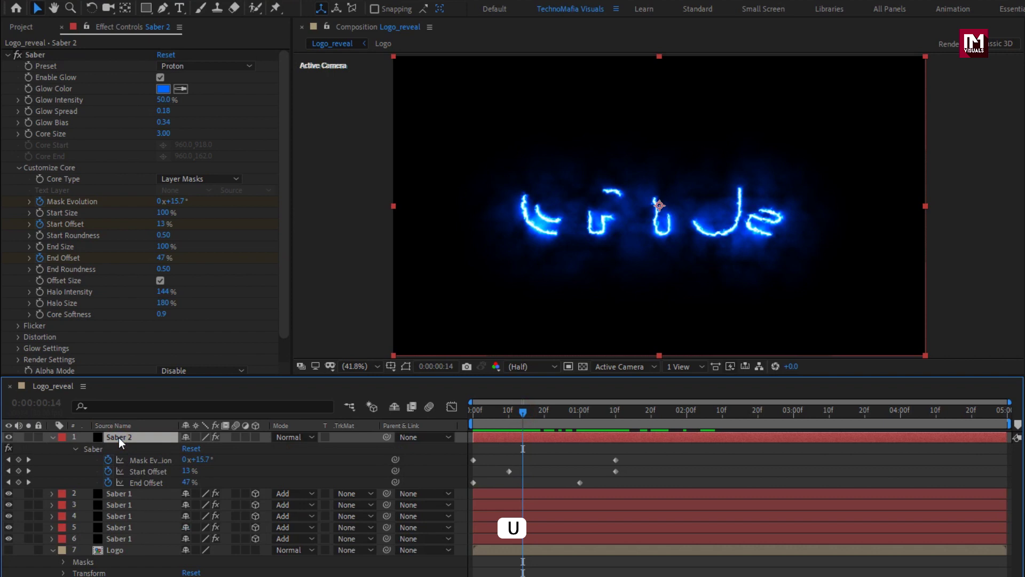
{"action": "right_click", "coordinate": [614, 460]}
{"action": "mouse_move", "coordinate": [755, 558]}
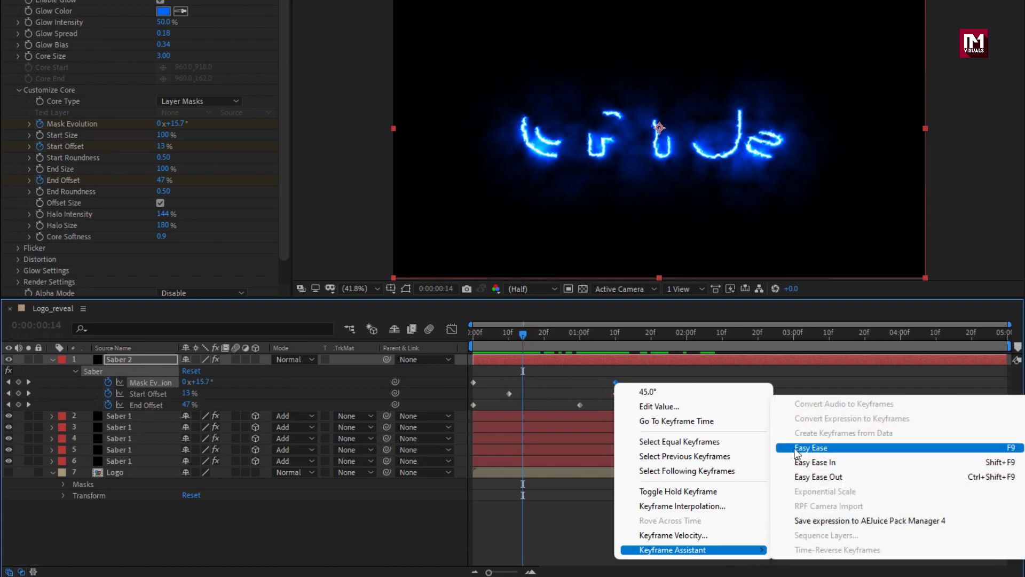
{"action": "left_click", "coordinate": [798, 448]}
{"action": "left_click", "coordinate": [452, 329]}
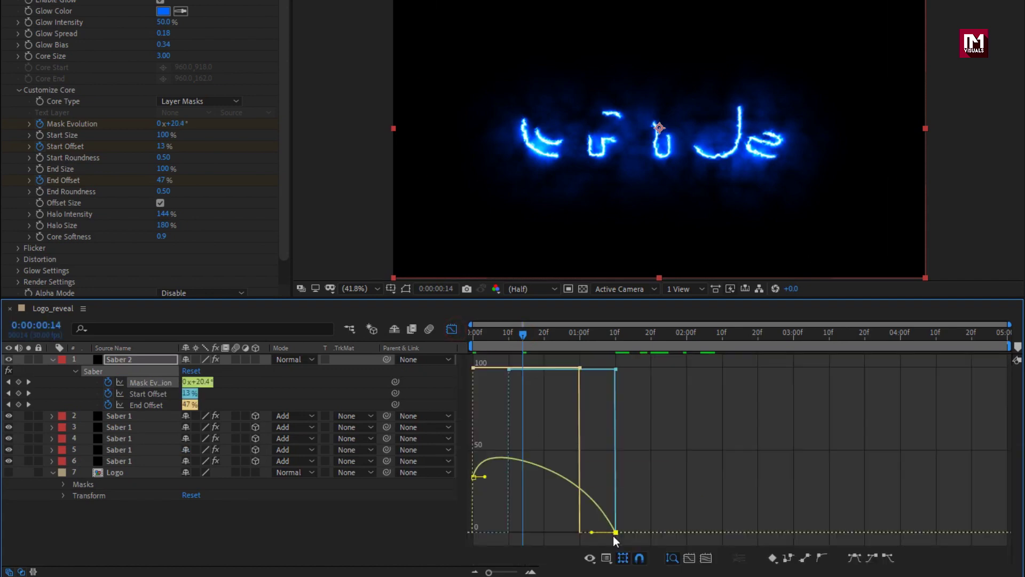
{"action": "left_click_drag", "start_coordinate": [593, 531], "coordinate": [515, 531]}
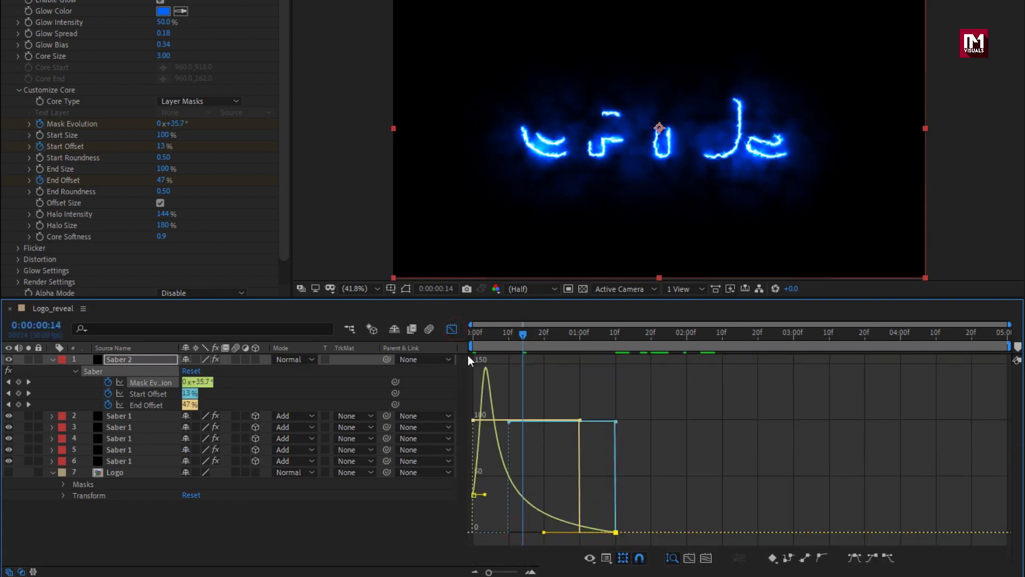
{"action": "left_click", "coordinate": [451, 329]}
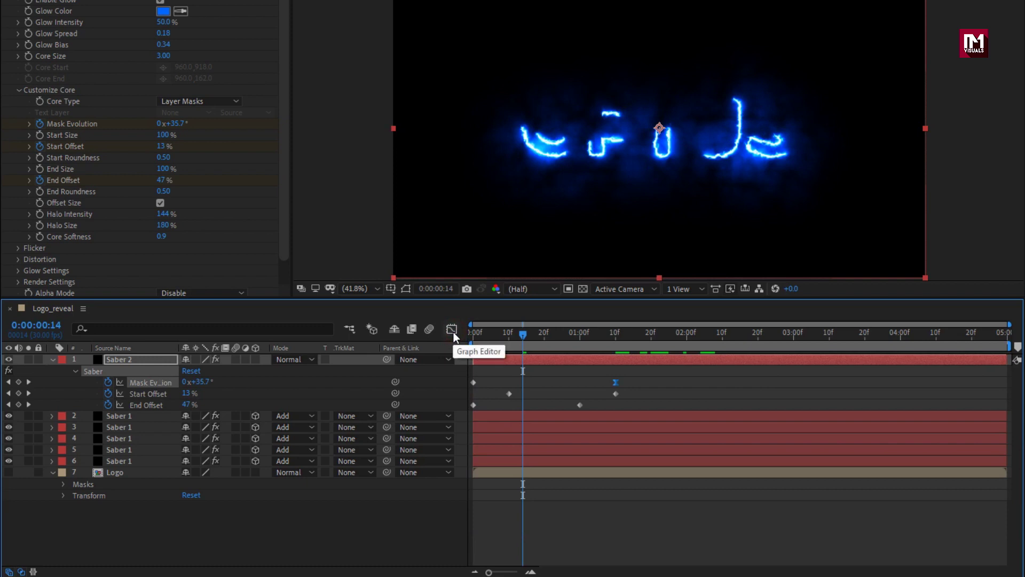
Apply Easy Ease to both of Saber 2's Start Offset keyframes and reshape their speed curve into a sharp peak midway between them
{"action": "left_click_drag", "start_coordinate": [627, 392], "coordinate": [573, 396]}
{"action": "left_click_drag", "start_coordinate": [504, 396], "coordinate": [504, 396]}
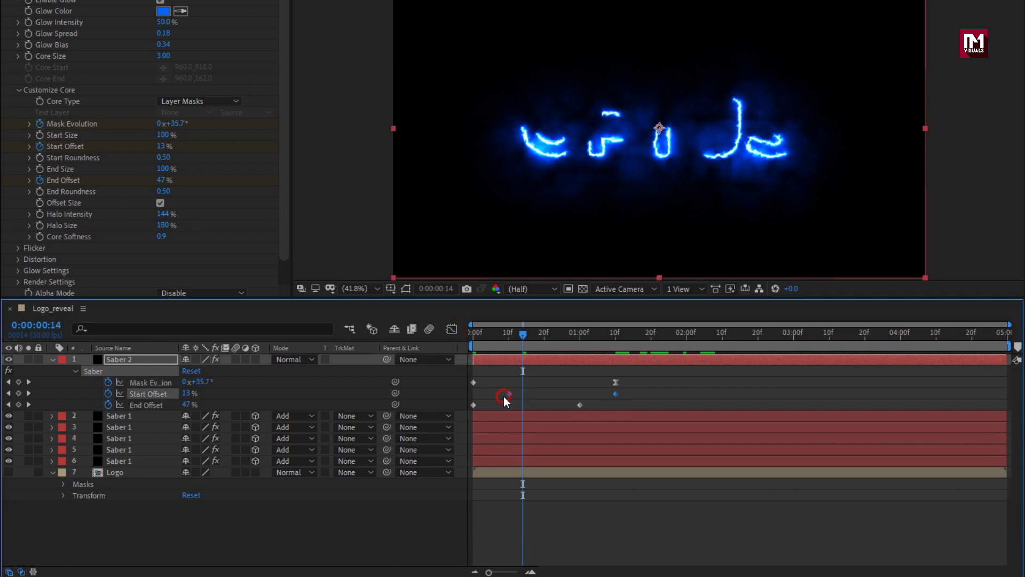
{"action": "right_click", "coordinate": [510, 395]}
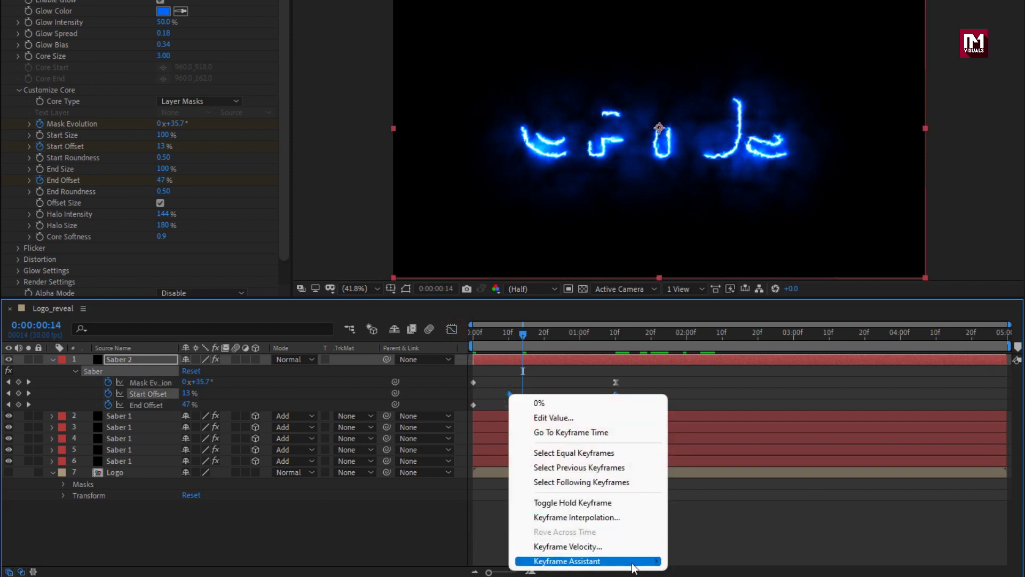
{"action": "mouse_move", "coordinate": [630, 561]}
{"action": "left_click", "coordinate": [694, 460]}
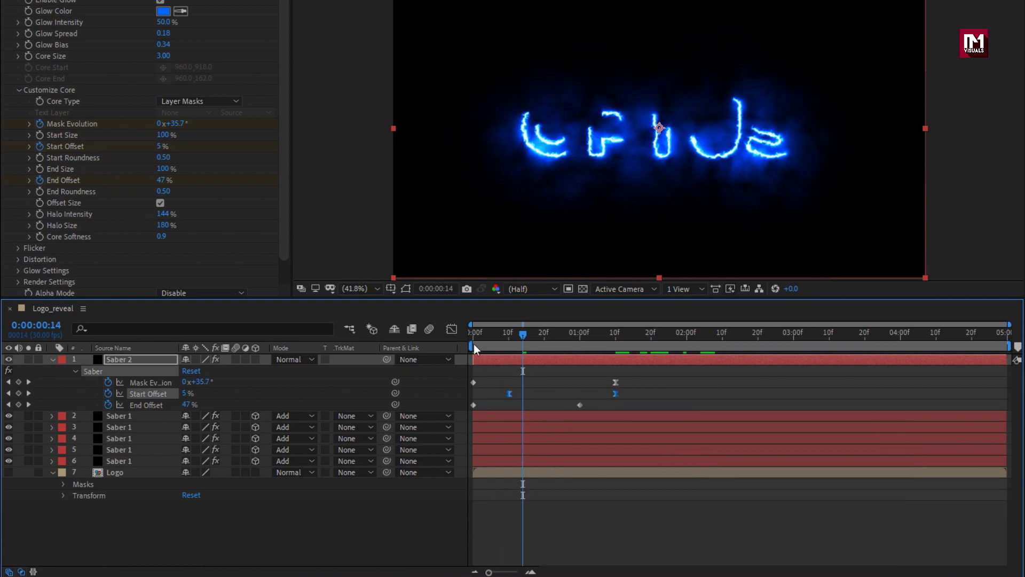
{"action": "left_click", "coordinate": [456, 335]}
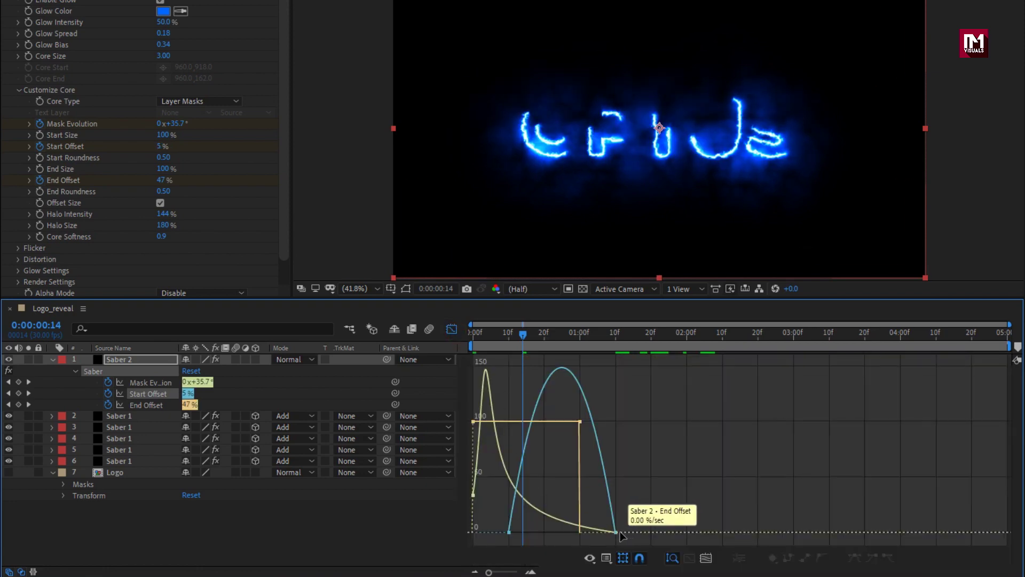
{"action": "double_click", "coordinate": [612, 511]}
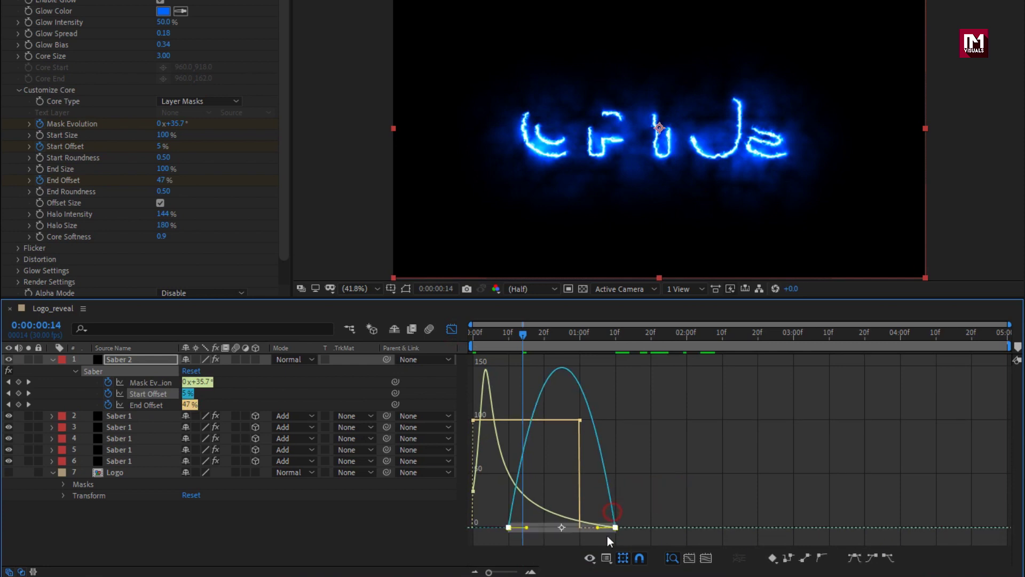
{"action": "left_click_drag", "start_coordinate": [598, 529], "coordinate": [559, 531]}
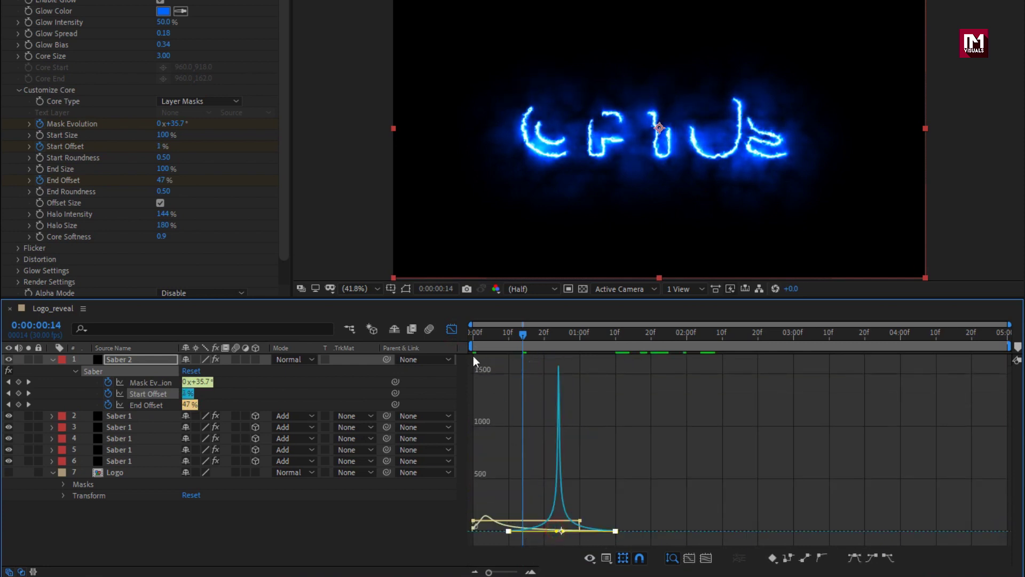
{"action": "left_click", "coordinate": [452, 330]}
Apply Easy Ease to Saber 2's final End Offset keyframe, reshape its speed curve for a fast start and long slowdown, and check the motion
{"action": "left_click", "coordinate": [581, 406]}
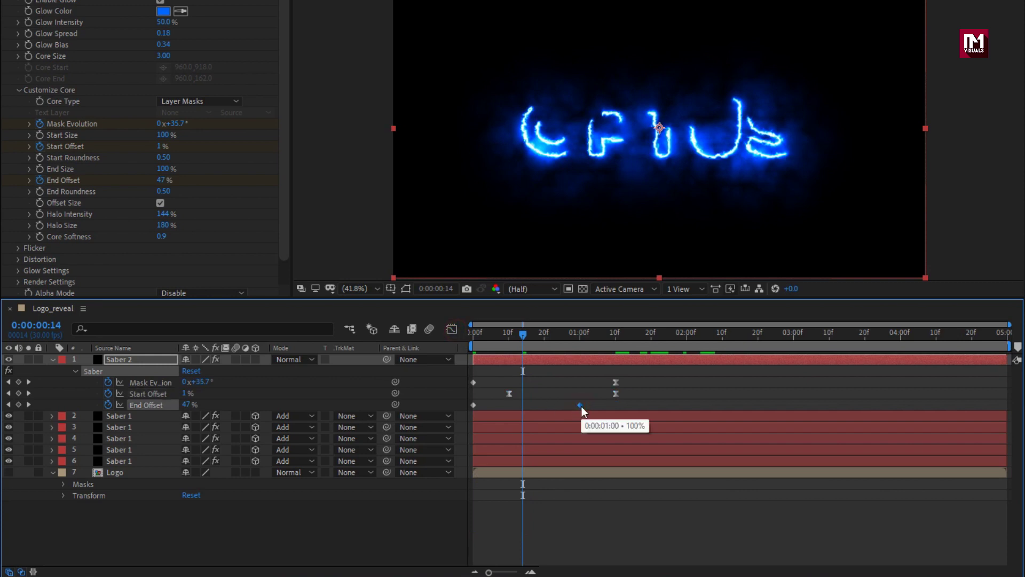
{"action": "right_click", "coordinate": [582, 405]}
{"action": "mouse_move", "coordinate": [667, 401]}
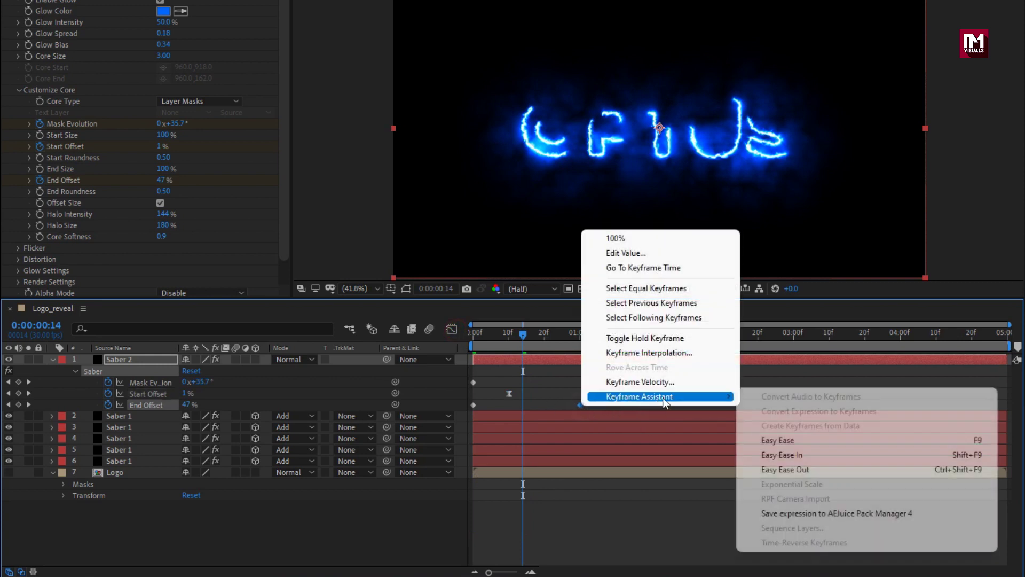
{"action": "left_click", "coordinate": [766, 442]}
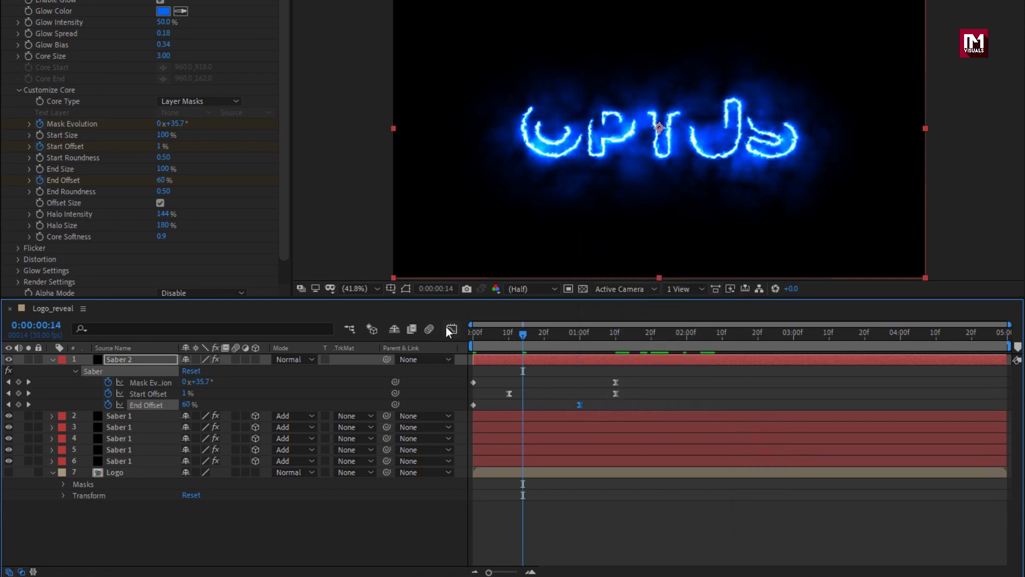
{"action": "left_click", "coordinate": [449, 329]}
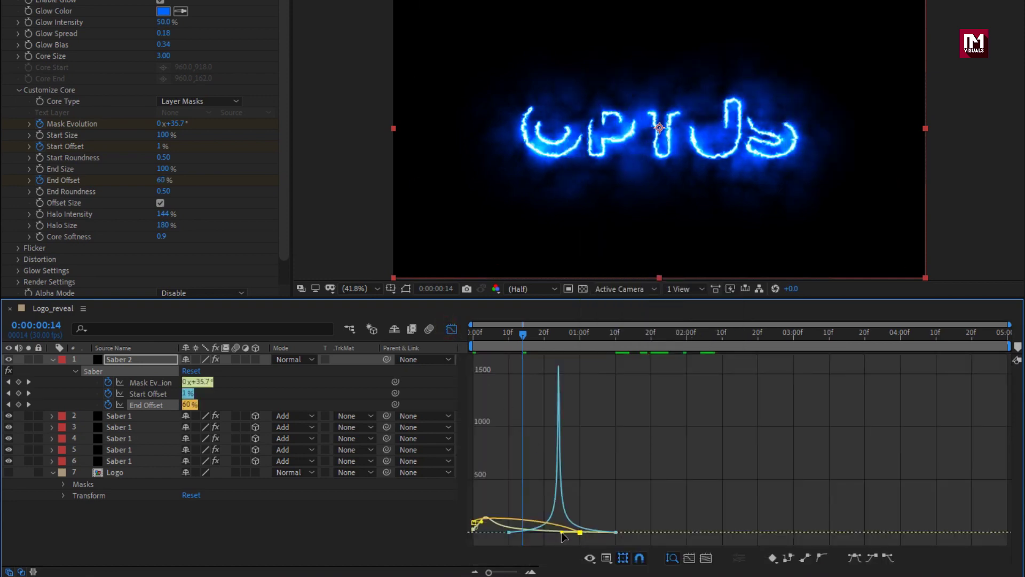
{"action": "left_click_drag", "start_coordinate": [562, 535], "coordinate": [527, 532]}
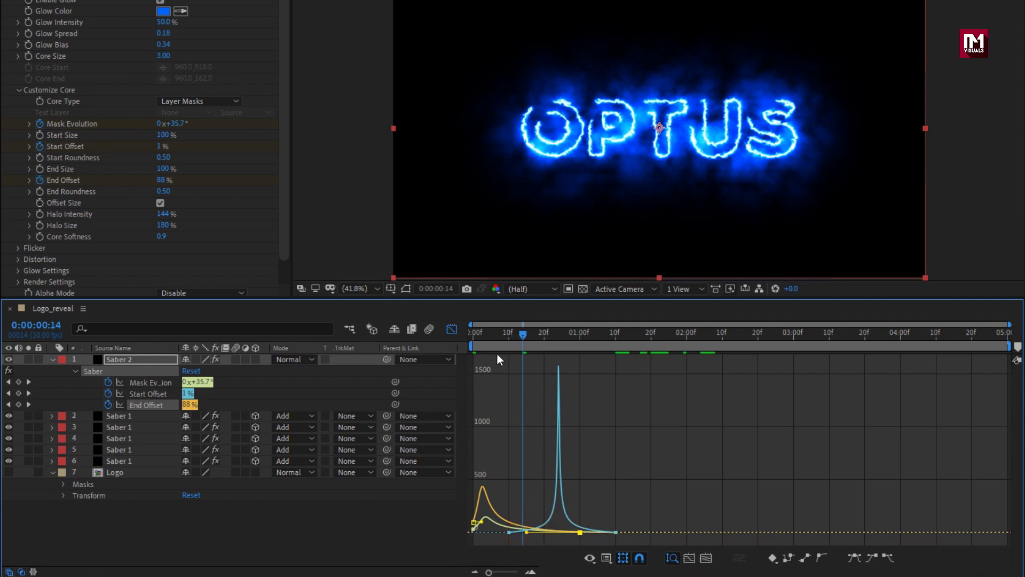
{"action": "mouse_move", "coordinate": [495, 341]}
{"action": "left_mouse_down"}
{"action": "mouse_move", "coordinate": [611, 342]}
{"action": "mouse_move", "coordinate": [495, 348]}
{"action": "left_mouse_up"}
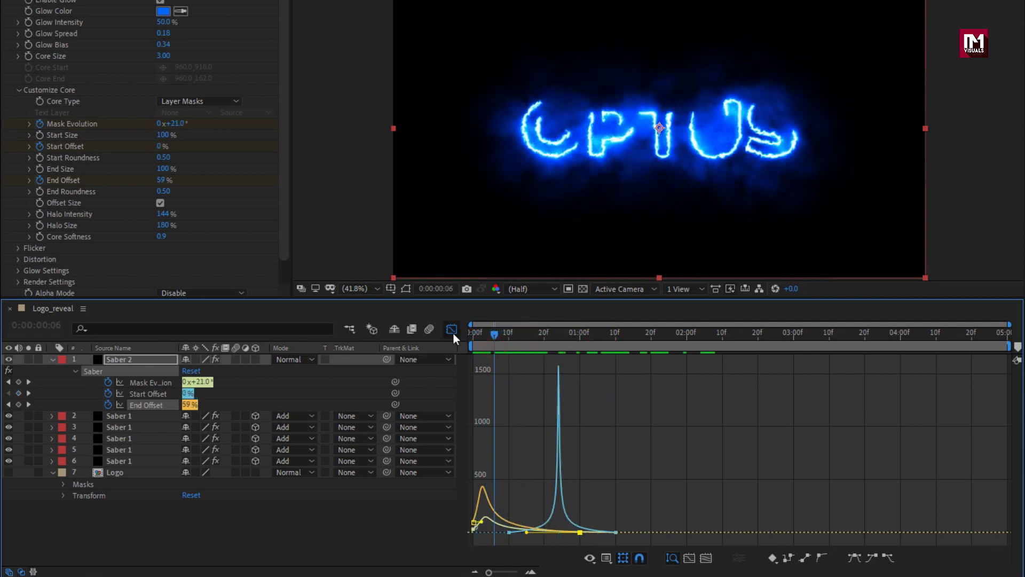
{"action": "left_click", "coordinate": [452, 329]}
Duplicate the Saber 2 layer and reveal the keyframed properties of the upper copy
{"action": "key", "text": "ctrl+d"}
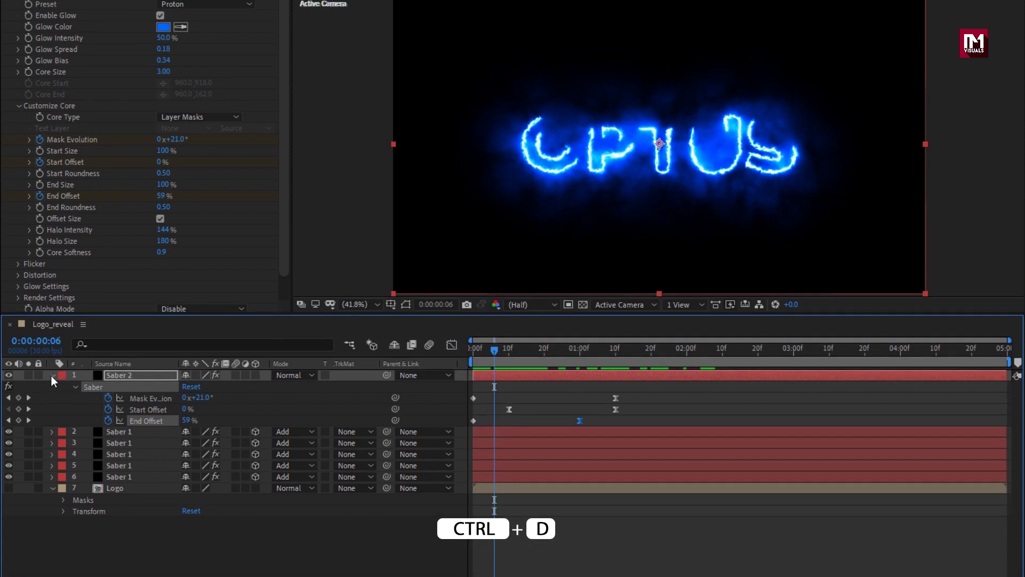
{"action": "left_click", "coordinate": [52, 375]}
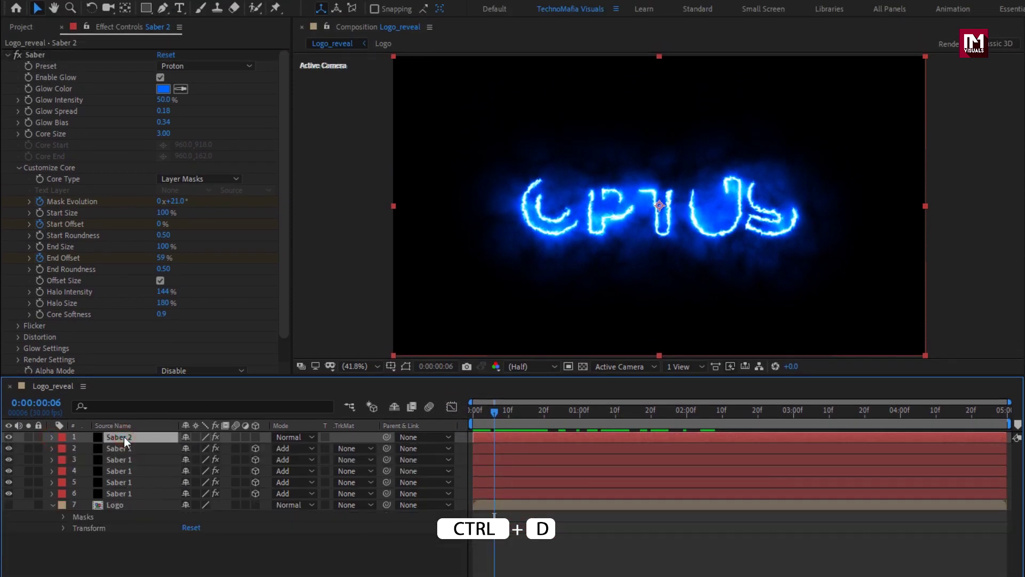
{"action": "key", "text": "ctrl+d"}
{"action": "key", "text": "u"}
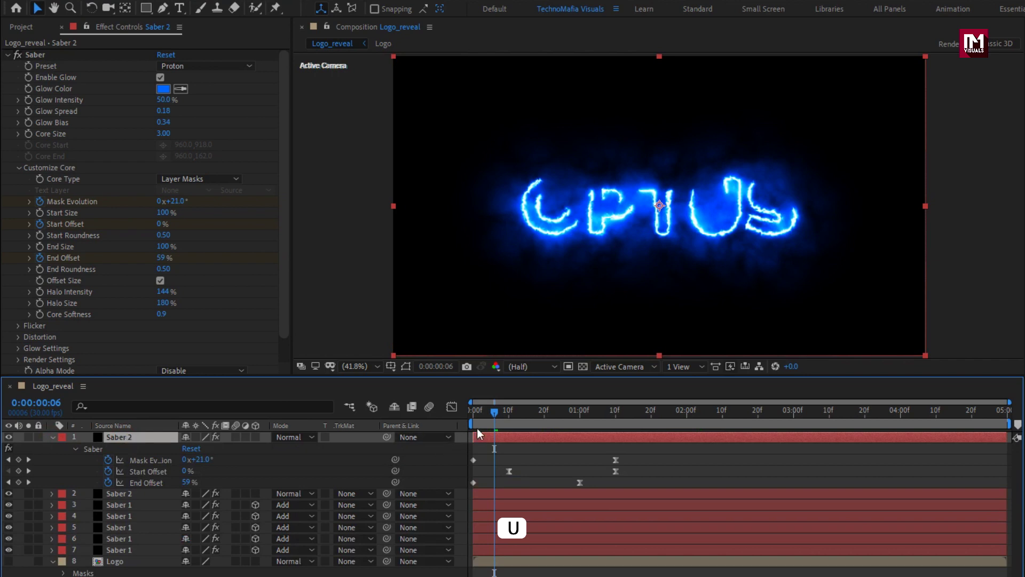
At 0:00:01:10, set the upper Saber 2 copy's Mask Evolution to 160° and its Start Offset to 30%
{"action": "left_click_drag", "start_coordinate": [496, 412], "coordinate": [618, 418]}
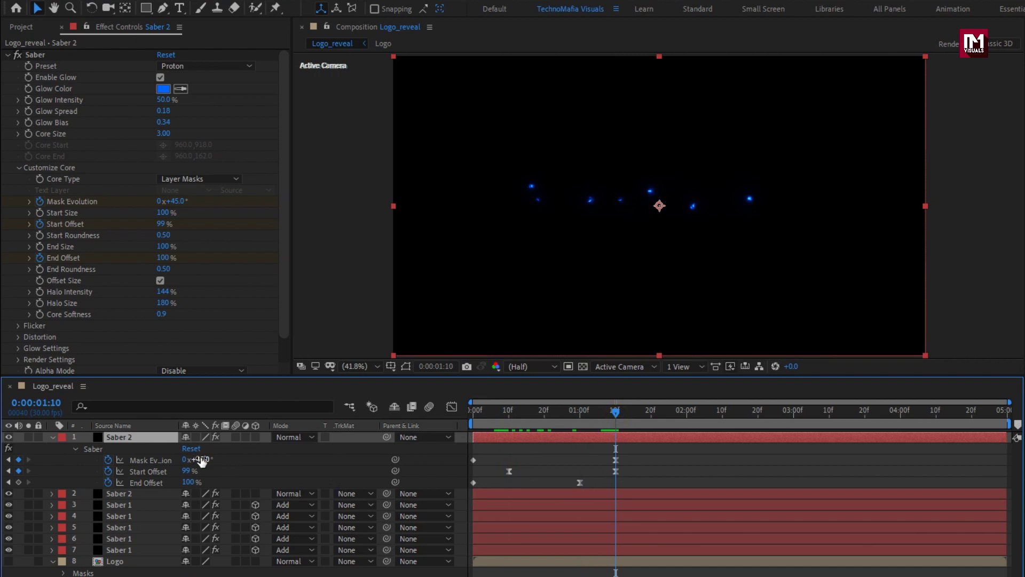
{"action": "type", "text": "160"}
{"action": "left_click", "coordinate": [166, 455]}
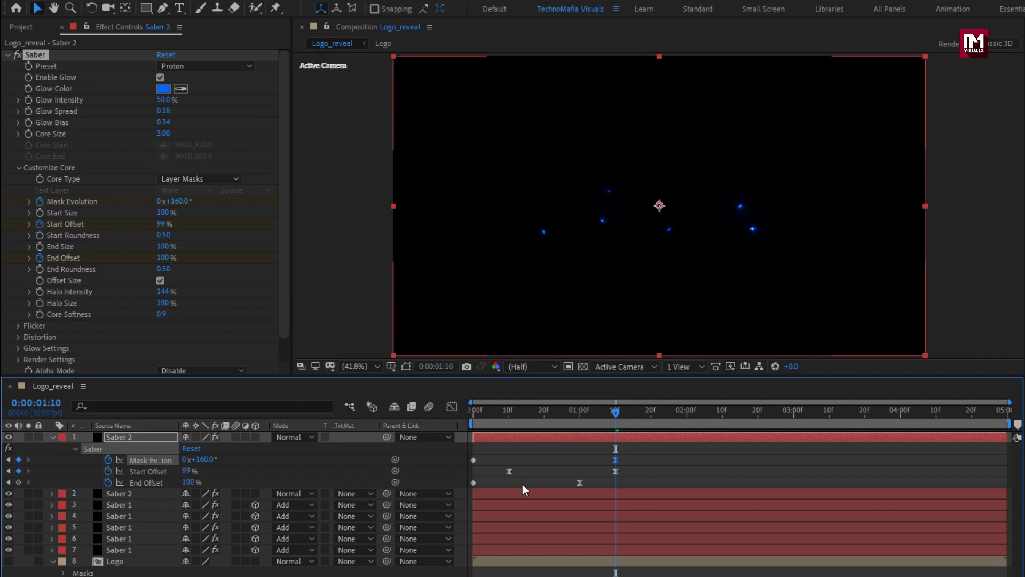
{"action": "left_click", "coordinate": [616, 471]}
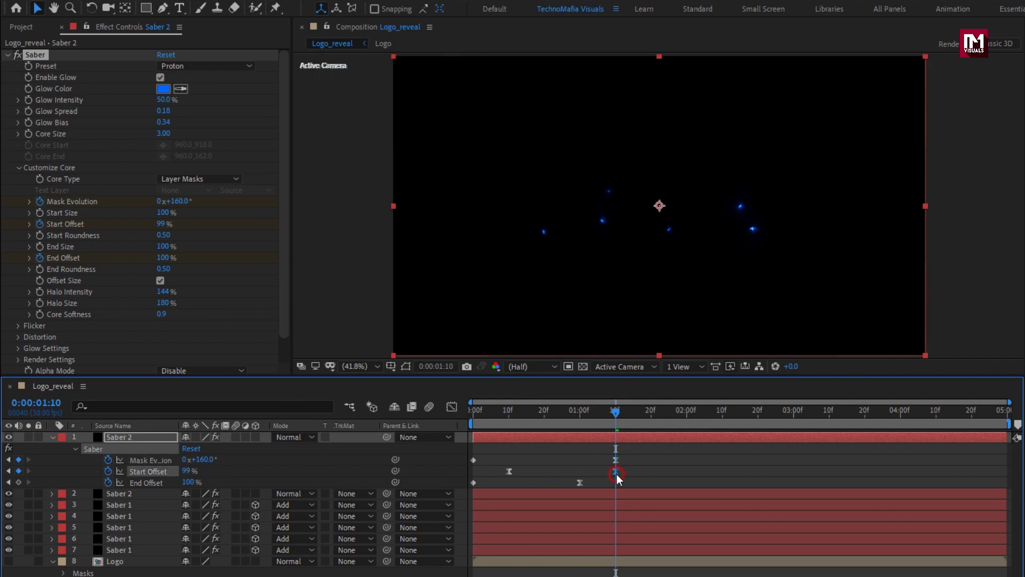
{"action": "left_click", "coordinate": [186, 471]}
{"action": "type", "text": "30"}
{"action": "key", "text": "Return"}
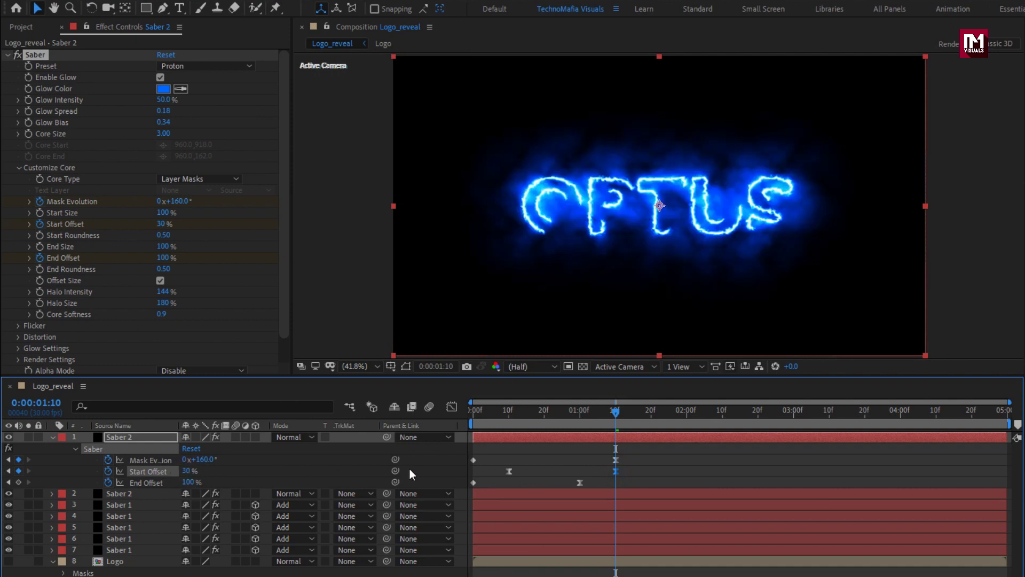
Set the upper Saber 2 copy's End Offset to 45% at 0:00:01:00, preview the animation and collapse the layer
{"action": "left_click", "coordinate": [581, 416]}
{"action": "left_click", "coordinate": [580, 481]}
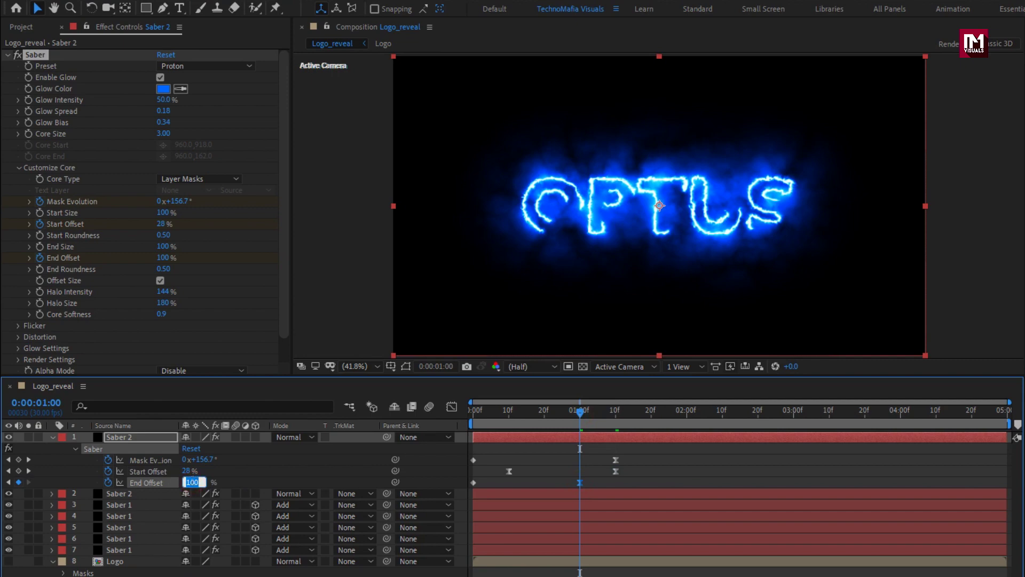
{"action": "key", "text": "Return"}
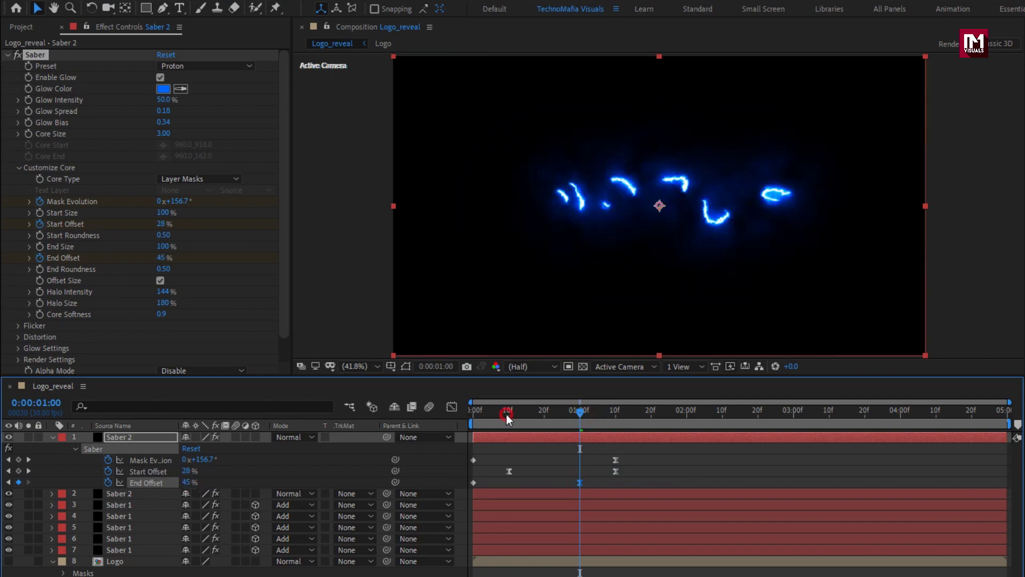
{"action": "left_click_drag", "start_coordinate": [506, 414], "coordinate": [737, 415]}
{"action": "left_click", "coordinate": [53, 439]}
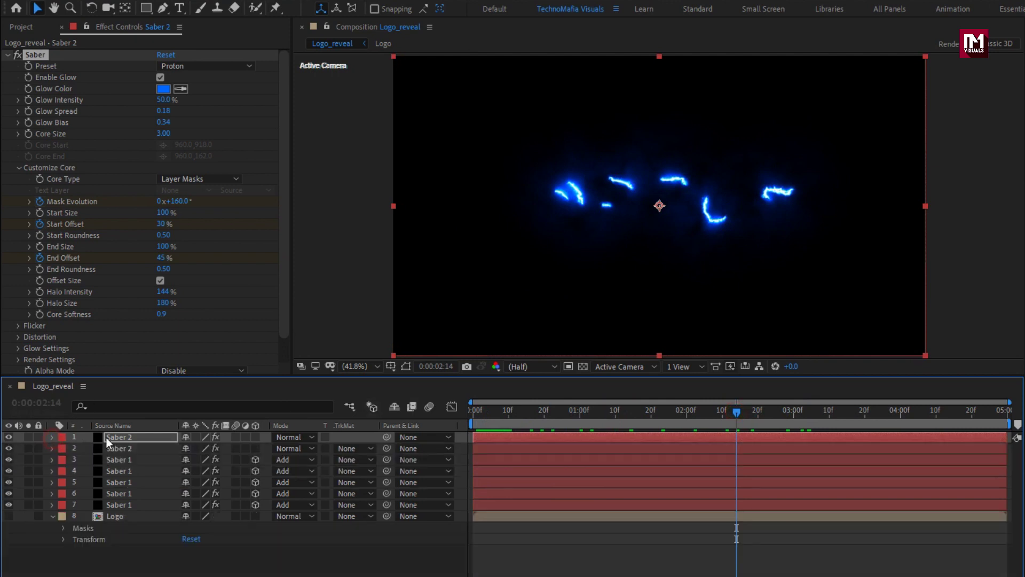
Change the lower Saber 2 layer's Glow Color to yellow FFD800 and copy the hex code
{"action": "left_click", "coordinate": [123, 447]}
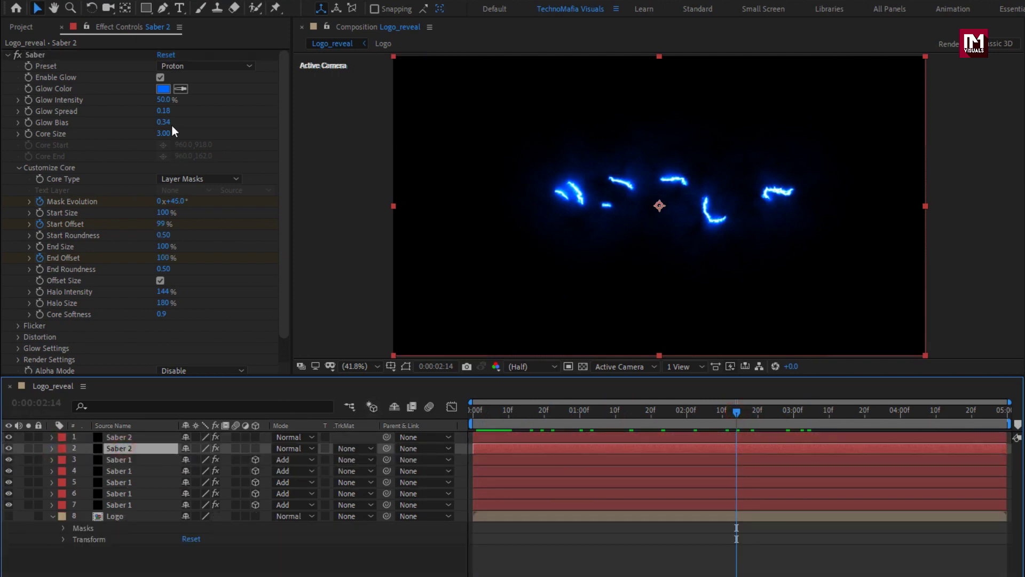
{"action": "left_click", "coordinate": [163, 89]}
{"action": "left_click_drag", "start_coordinate": [217, 326], "coordinate": [216, 338]}
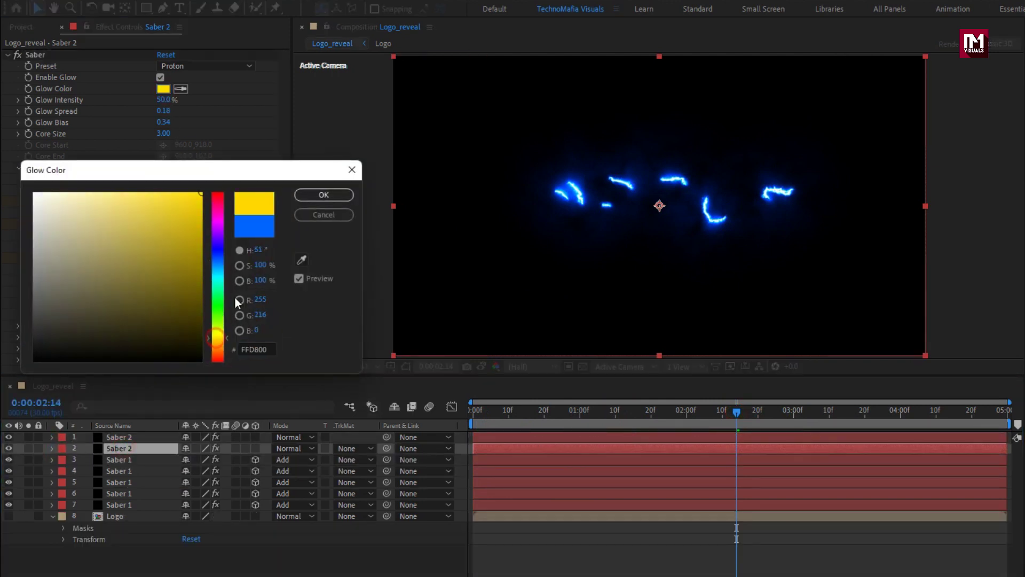
{"action": "left_click", "coordinate": [261, 350]}
{"action": "key", "text": "ctrl+c"}
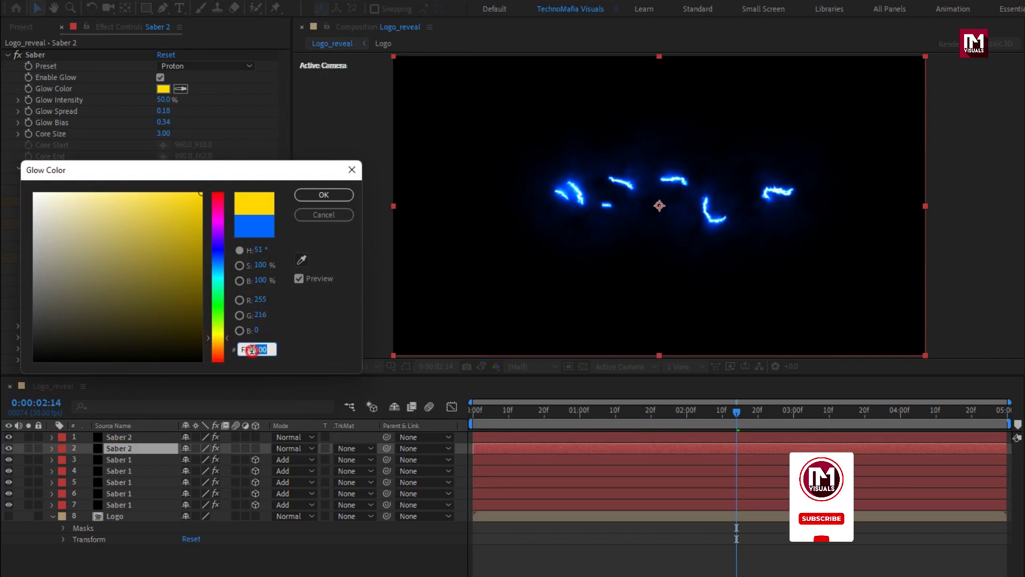
{"action": "left_click", "coordinate": [333, 196]}
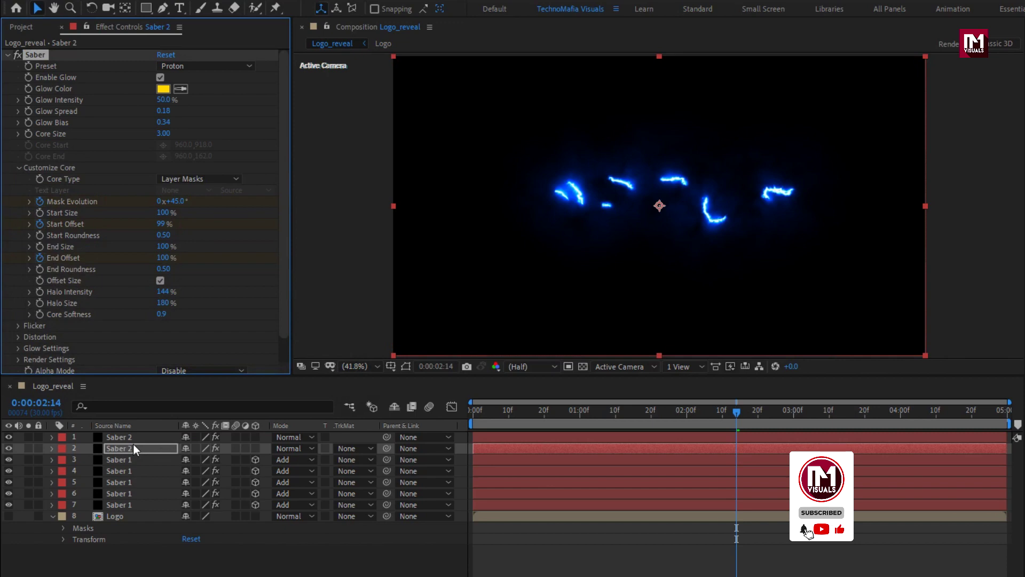
Set the blending mode of both Saber 2 layers to Add
{"action": "left_click", "coordinate": [284, 447]}
{"action": "left_click", "coordinate": [325, 208]}
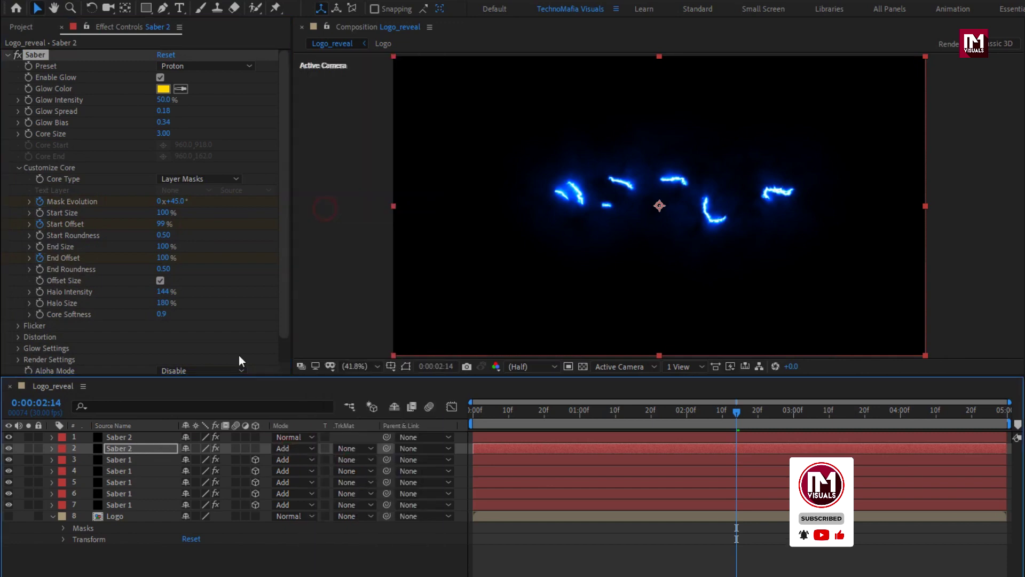
{"action": "left_click", "coordinate": [114, 438]}
{"action": "left_click", "coordinate": [289, 437]}
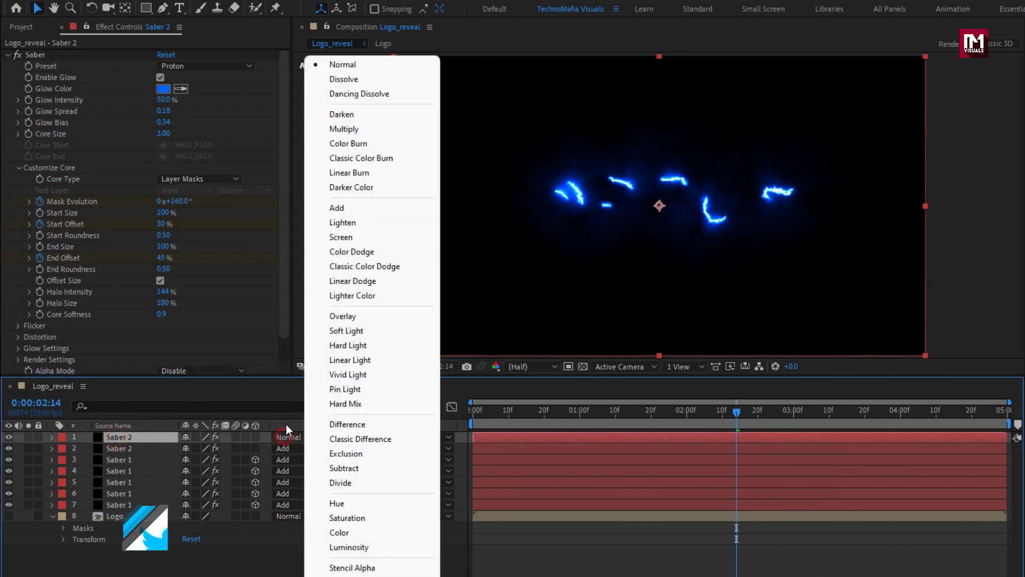
{"action": "left_click", "coordinate": [323, 207]}
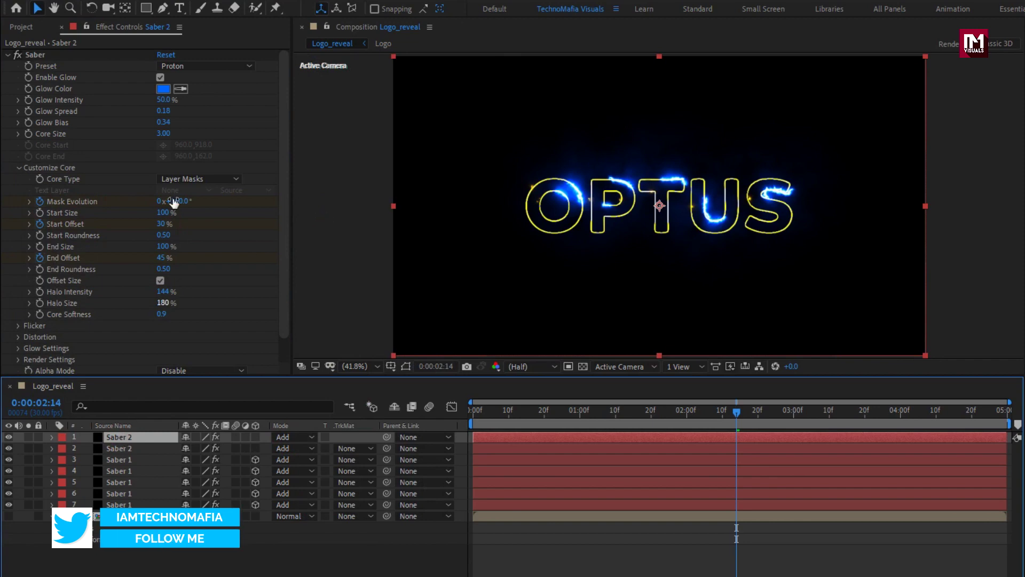
Give the upper Saber 2 layer the same FFD800 Glow Color and preview the opening of the animation up to 0:00:00:18
{"action": "left_click", "coordinate": [164, 89]}
{"action": "left_click", "coordinate": [267, 353]}
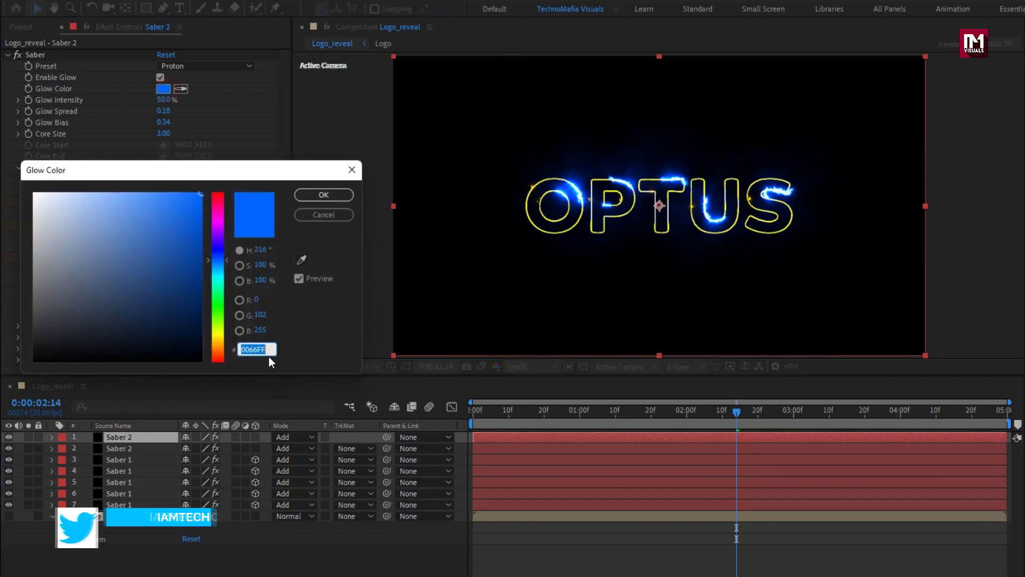
{"action": "type", "text": "FFD800"}
{"action": "left_click", "coordinate": [307, 197]}
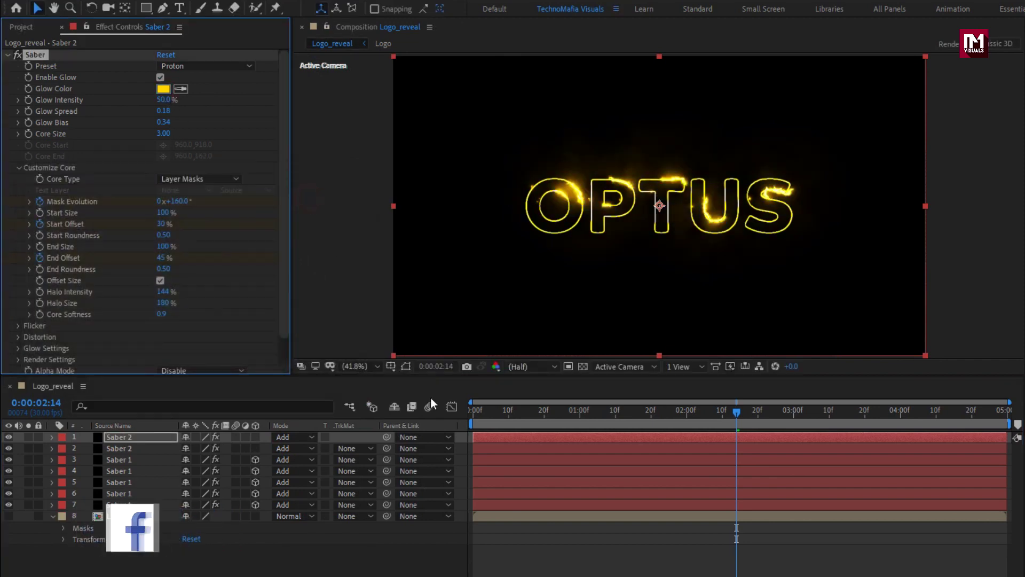
{"action": "left_click", "coordinate": [482, 412]}
{"action": "left_click_drag", "start_coordinate": [482, 415], "coordinate": [540, 412]}
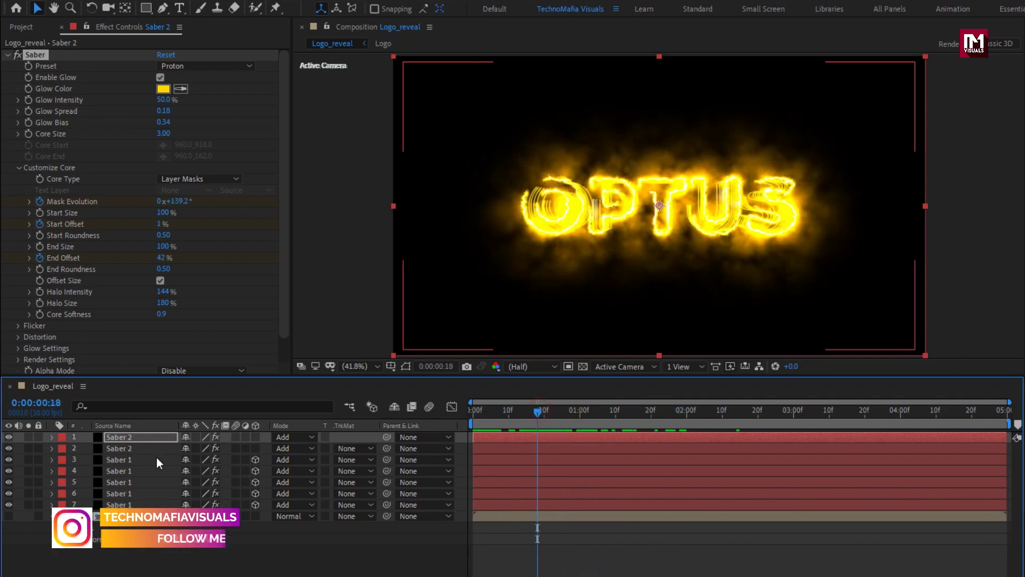
Lower the upper Saber 2 layer's Glow Intensity and set the lower Saber 2 layer's Glow Intensity to 15%
{"action": "left_click", "coordinate": [131, 438]}
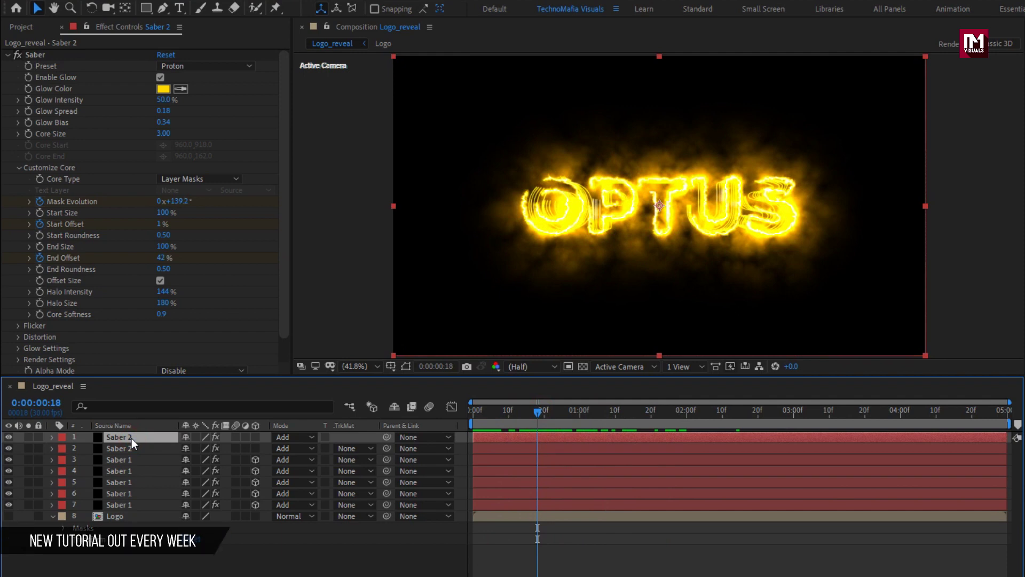
{"action": "left_click_drag", "start_coordinate": [163, 100], "coordinate": [144, 100]}
{"action": "left_click", "coordinate": [106, 449]}
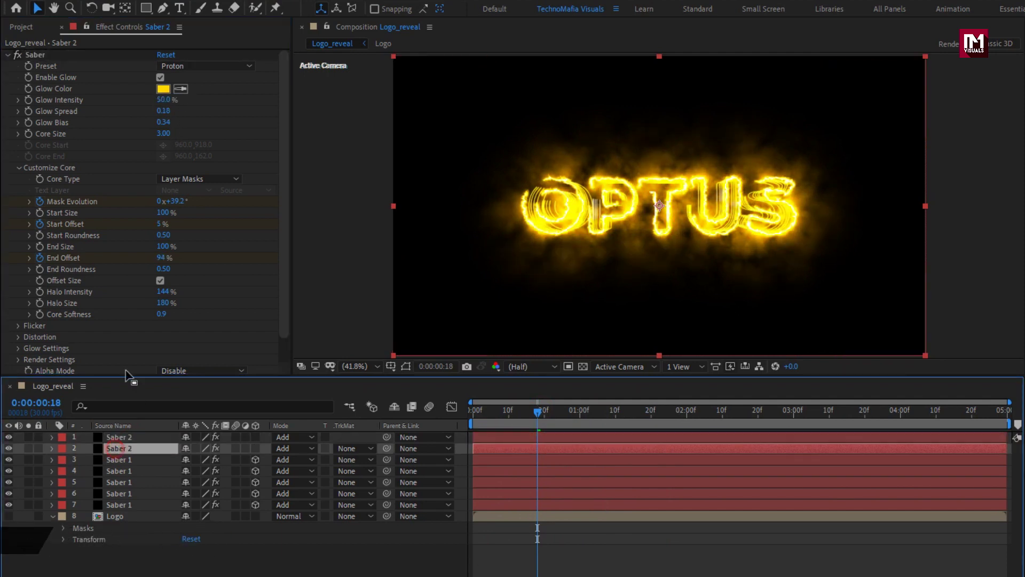
{"action": "left_click", "coordinate": [161, 100]}
{"action": "type", "text": "15"}
{"action": "key", "text": "Return"}
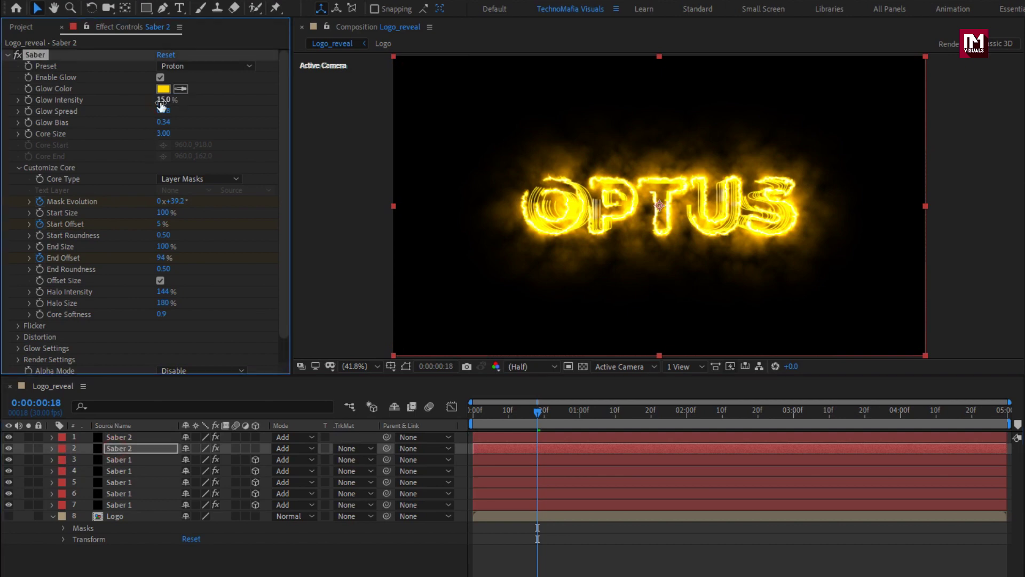
Duplicate the topmost Saber 2 layer with the playhead at 0:00:01:09 and reveal the duplicate's keyframed properties
{"action": "left_click_drag", "start_coordinate": [499, 411], "coordinate": [612, 411]}
{"action": "key", "text": "ctrl+d"}
{"action": "left_click", "coordinate": [130, 436]}
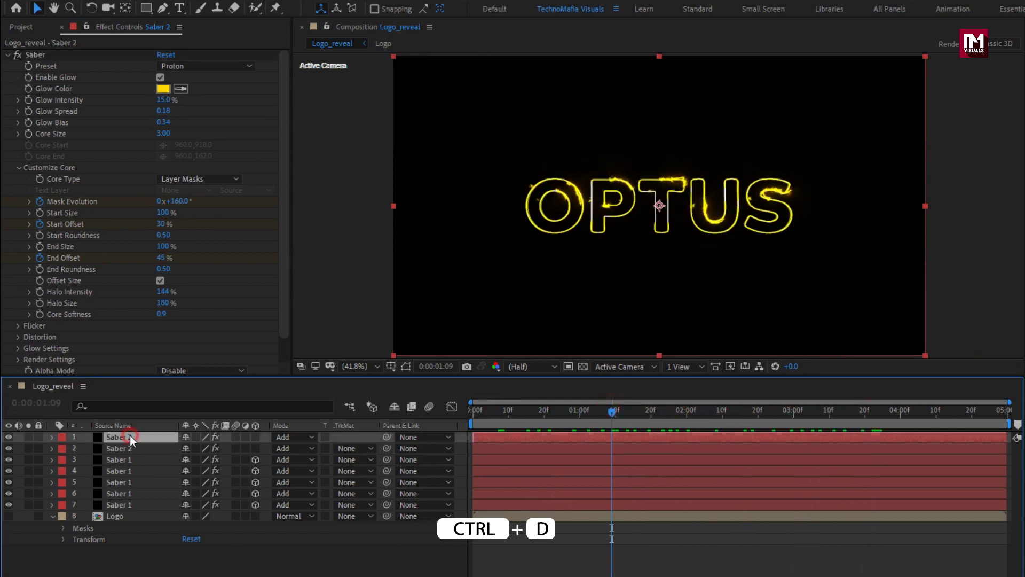
{"action": "key", "text": "ctrl+d"}
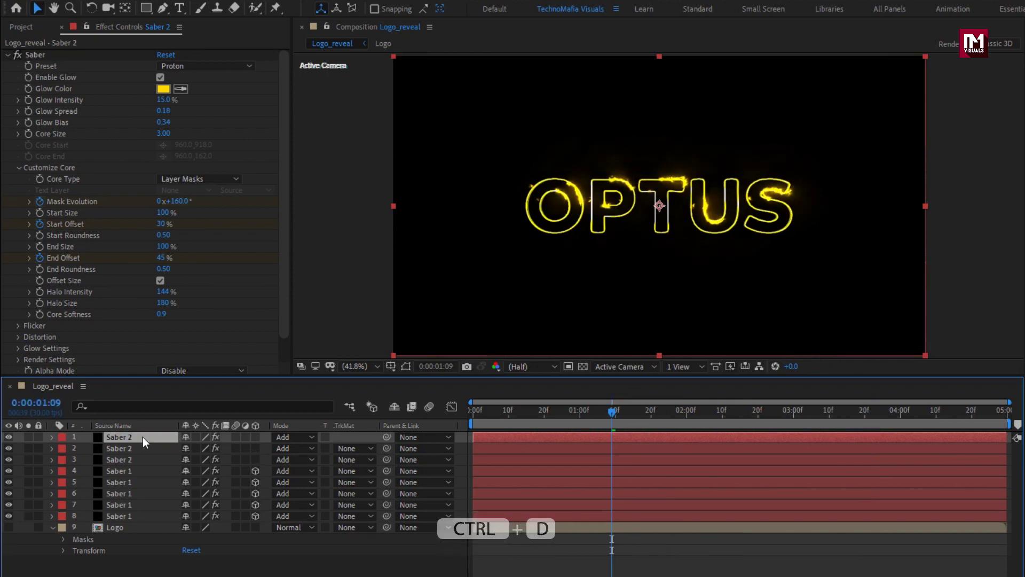
{"action": "key", "text": "u"}
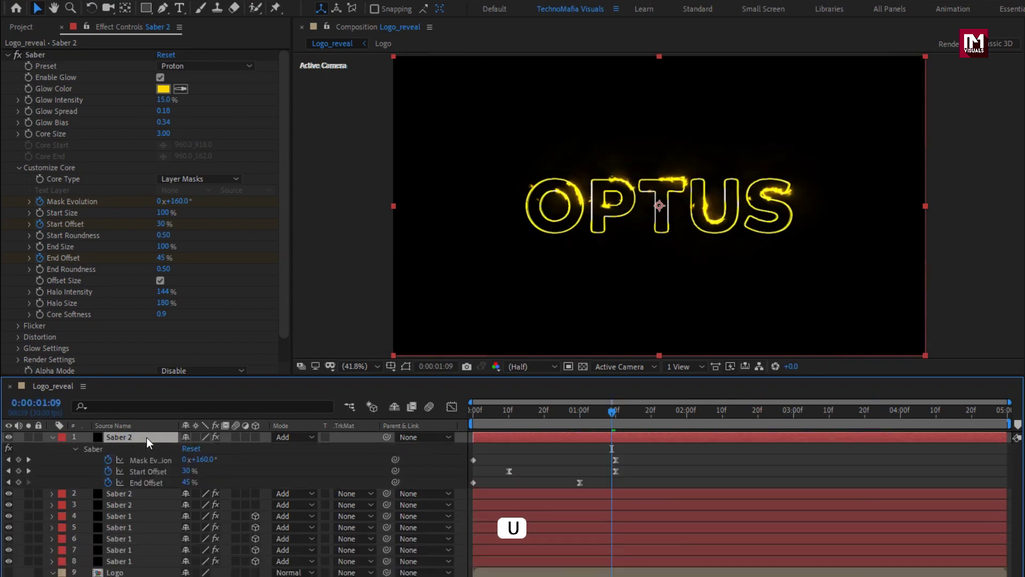
Switch the duplicated Saber 2 layer's preset to Hard Core and set its Glow Color to FFD800
{"action": "left_click", "coordinate": [224, 66]}
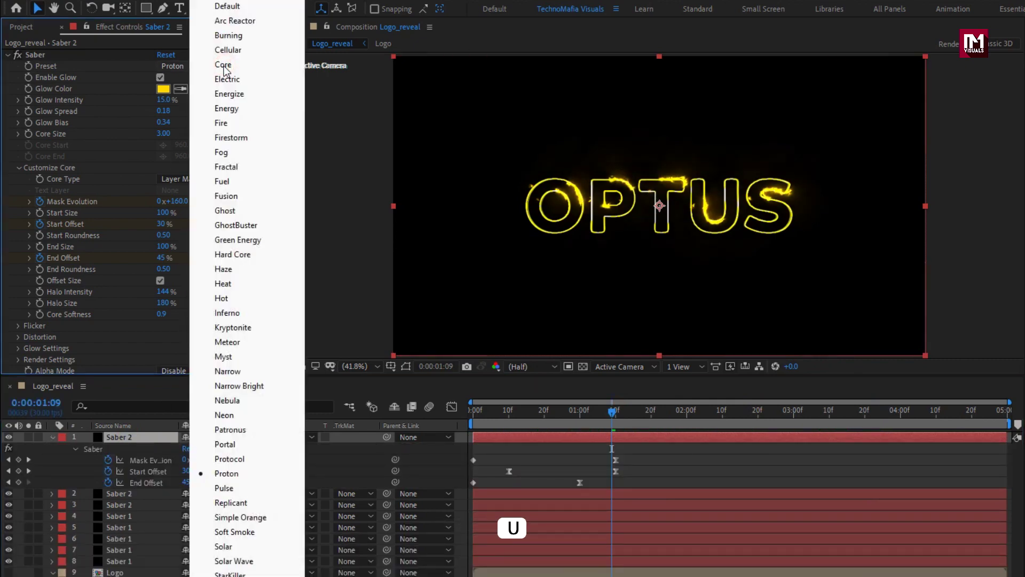
{"action": "left_click", "coordinate": [245, 255]}
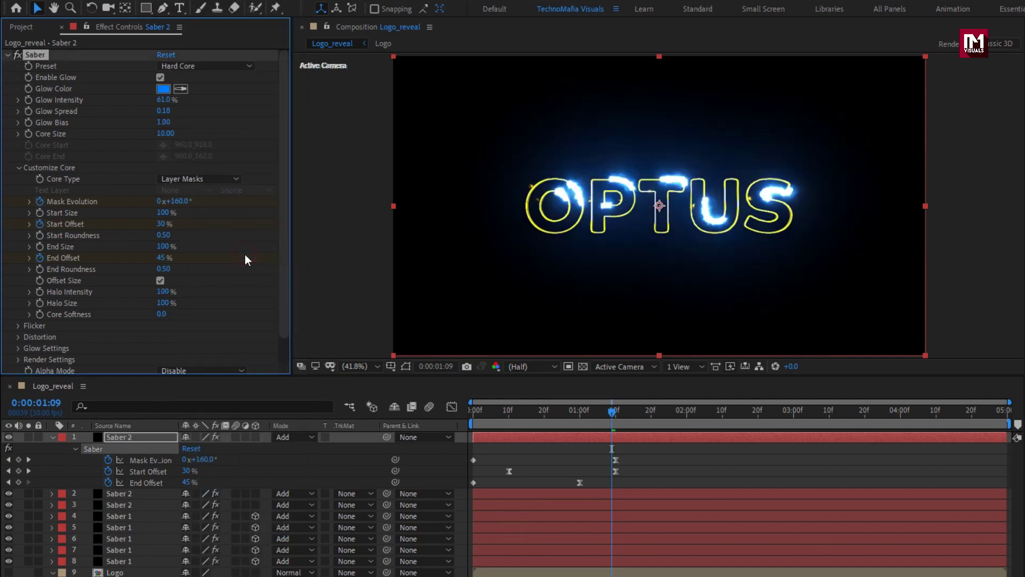
{"action": "left_click", "coordinate": [163, 89]}
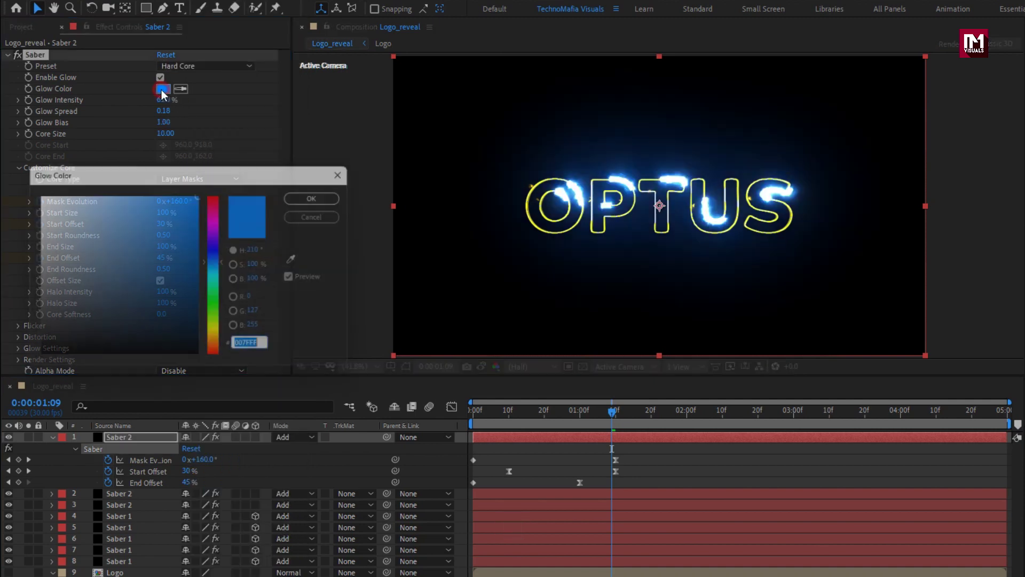
{"action": "key", "text": "ctrl+v"}
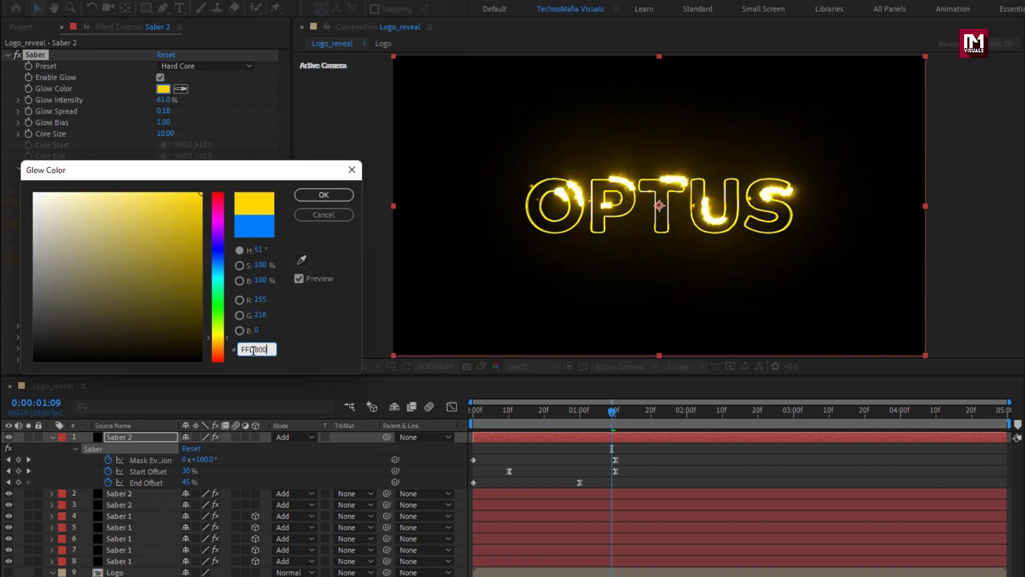
{"action": "left_click", "coordinate": [332, 195]}
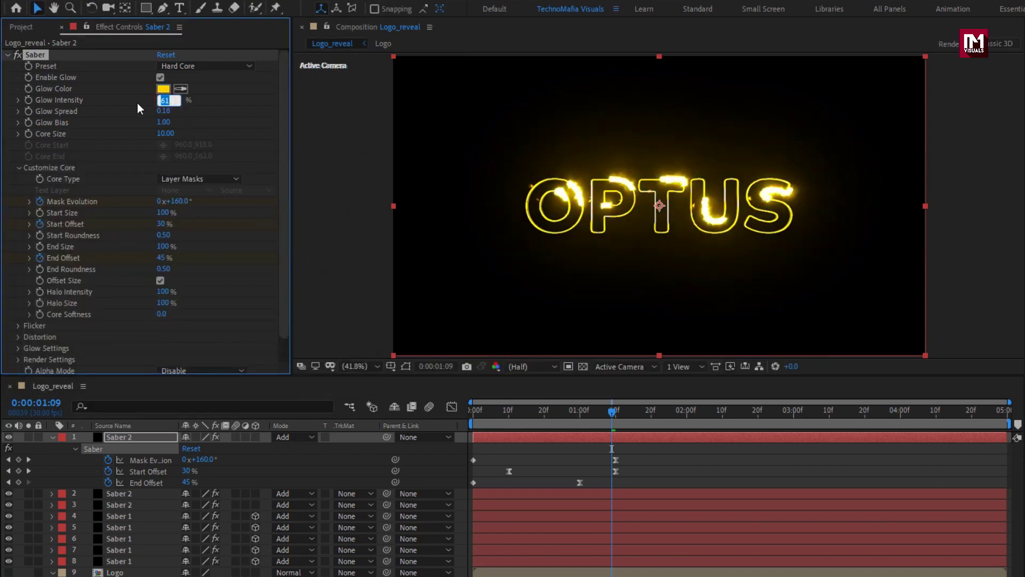
Set the top Saber 2 layer's Glow Intensity to 15% and its Core Size to 0.70
{"action": "type", "text": "15"}
{"action": "key", "text": "Return"}
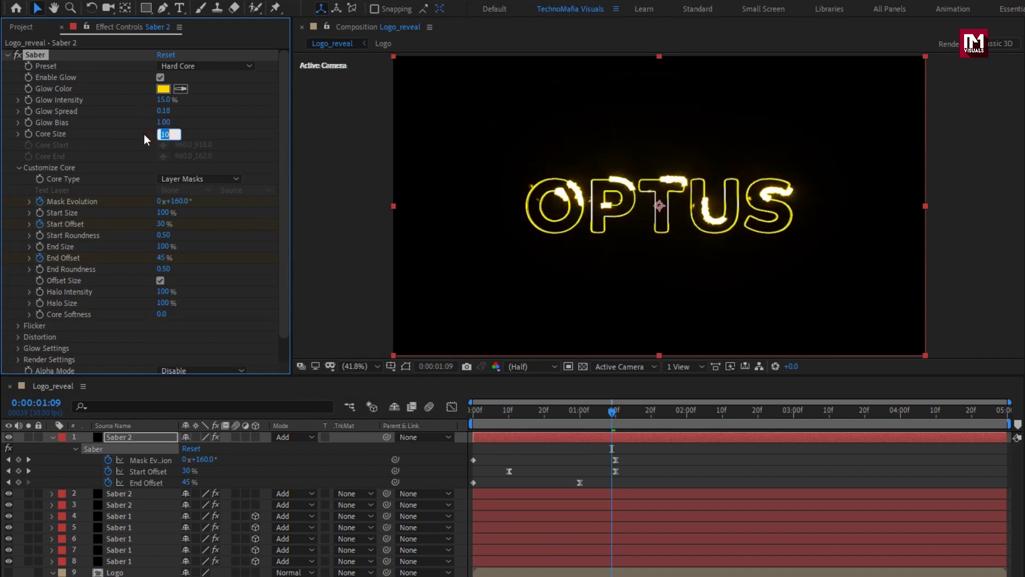
{"action": "type", "text": "0"}
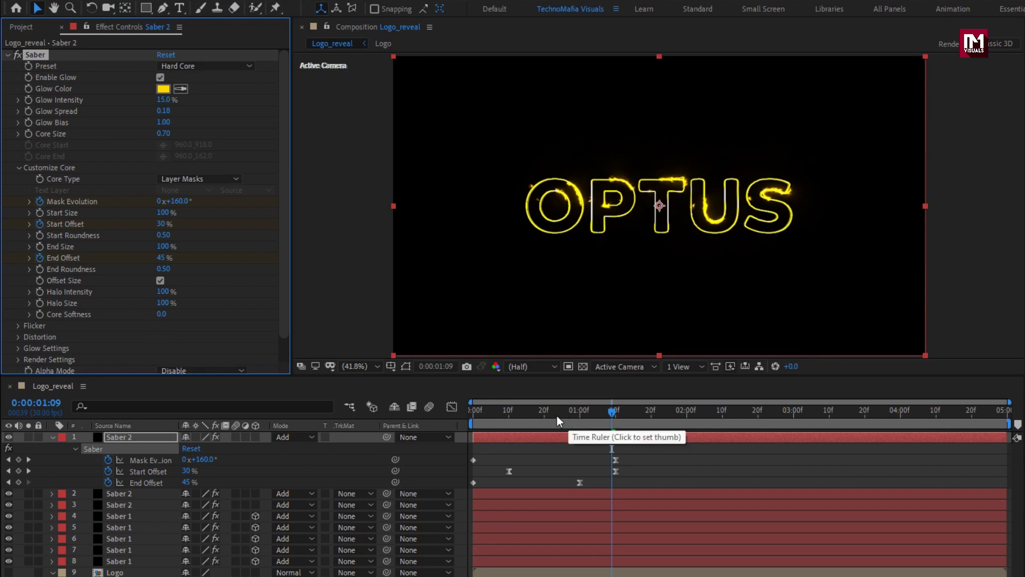
Remove the Start Offset keyframes from the top Saber 2 layer at 0:00:01:10 and set Start Offset to 100%
{"action": "left_click_drag", "start_coordinate": [612, 415], "coordinate": [616, 416]}
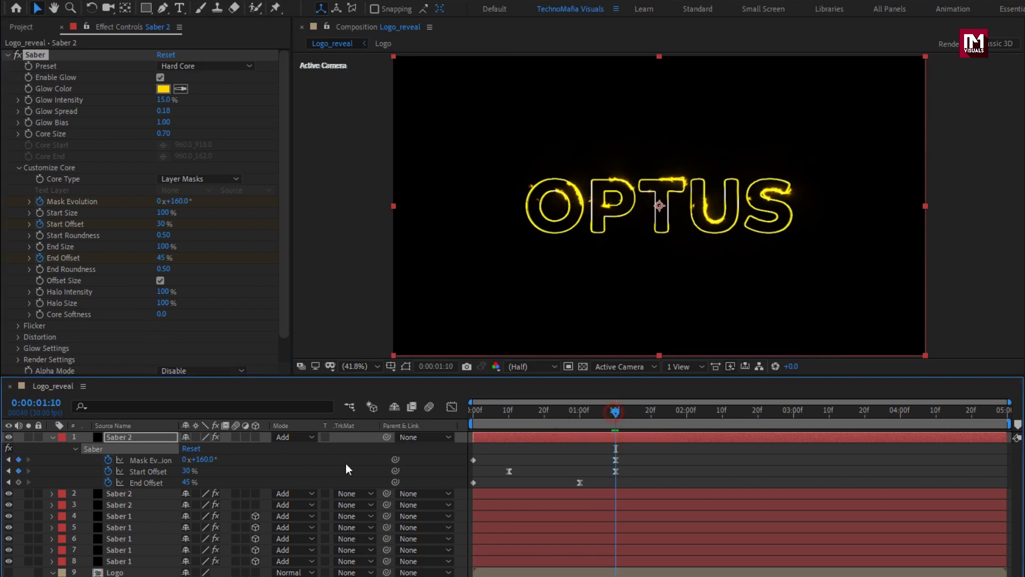
{"action": "left_click", "coordinate": [108, 472]}
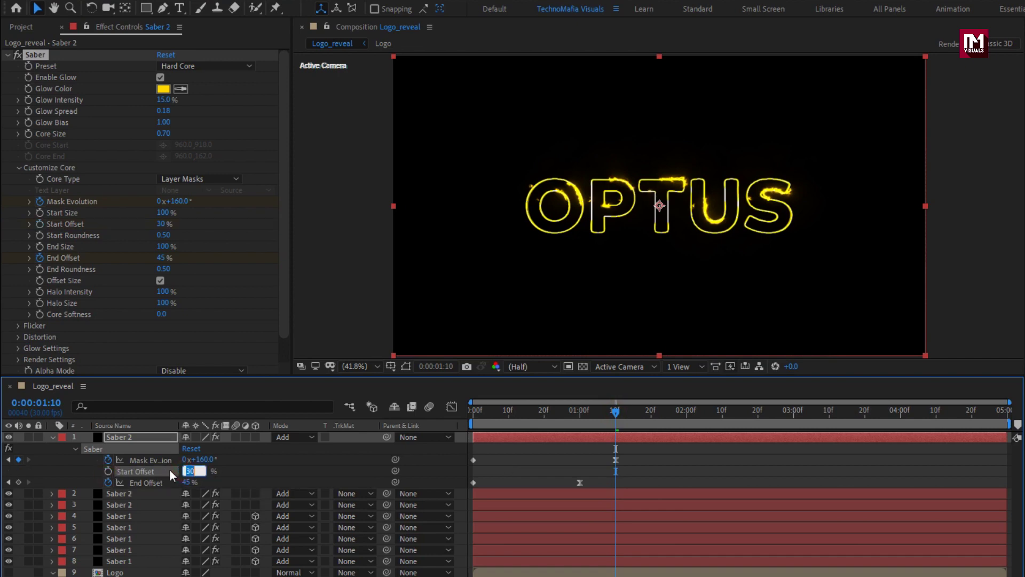
{"action": "type", "text": "100"}
{"action": "key", "text": "Return"}
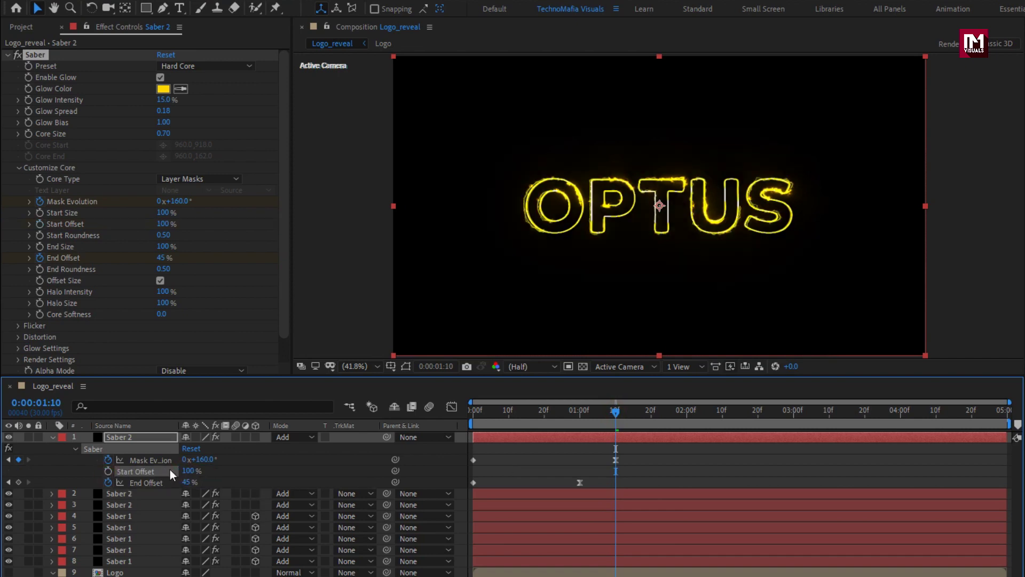
Set the top Saber 2 layer's Start Offset to 0%, preview the opening up to 0:00:00:20 and collapse the layer
{"action": "left_click_drag", "start_coordinate": [523, 414], "coordinate": [466, 415]}
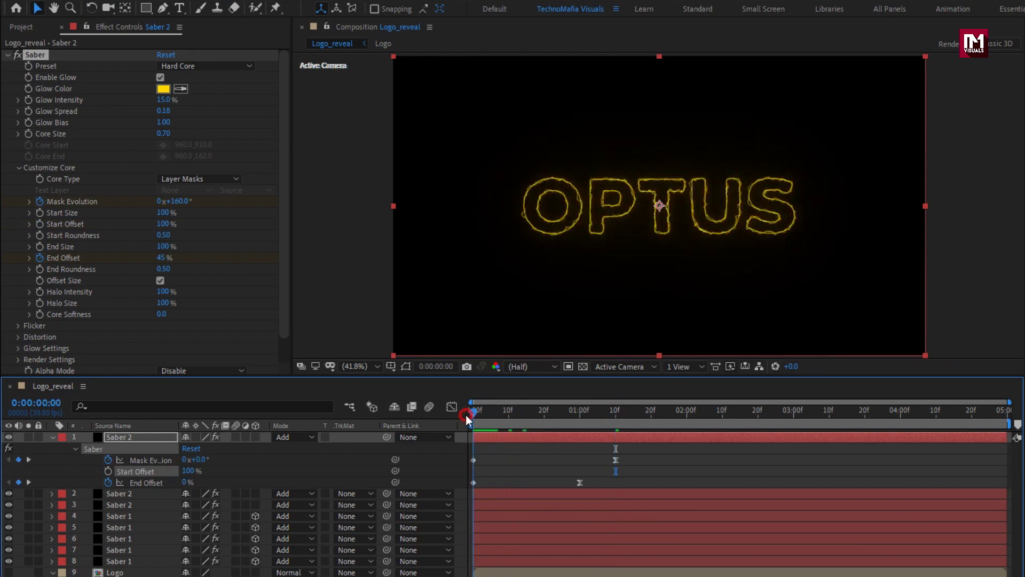
{"action": "left_click", "coordinate": [188, 470]}
{"action": "type", "text": "0"}
{"action": "key", "text": "Return"}
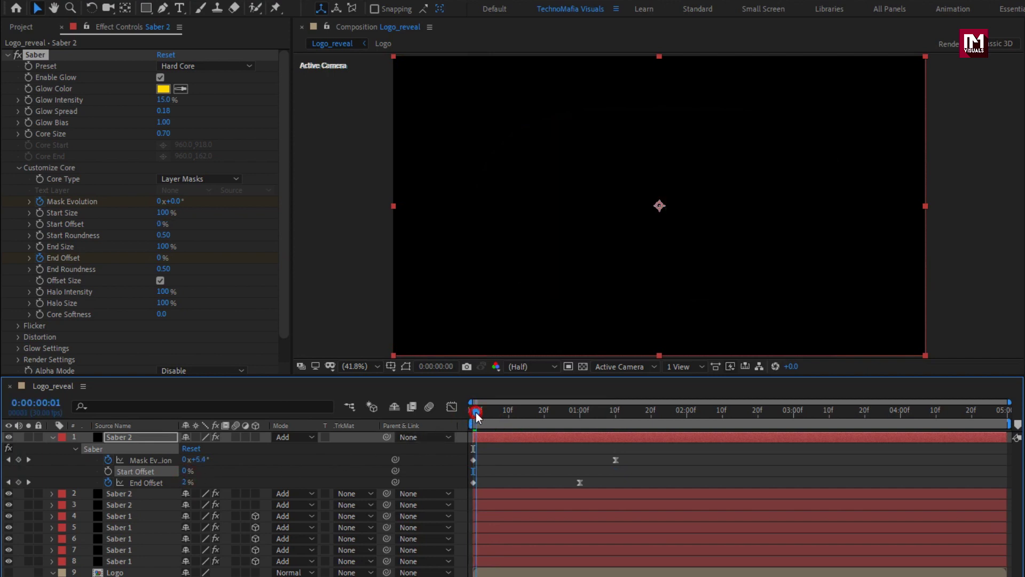
{"action": "mouse_move", "coordinate": [478, 417]}
{"action": "left_mouse_down"}
{"action": "mouse_move", "coordinate": [680, 416]}
{"action": "mouse_move", "coordinate": [544, 425]}
{"action": "left_mouse_up"}
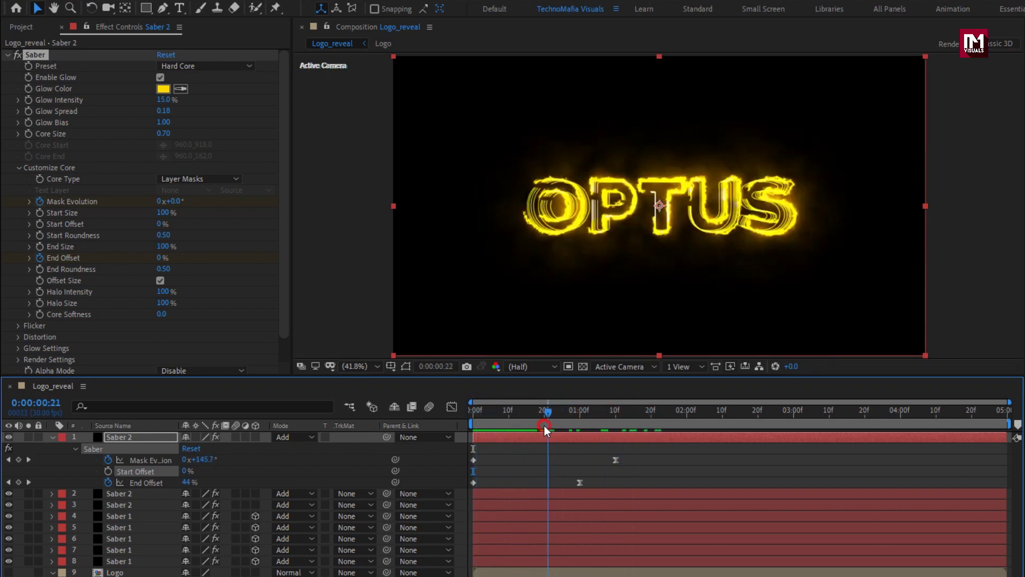
{"action": "left_click", "coordinate": [55, 437]}
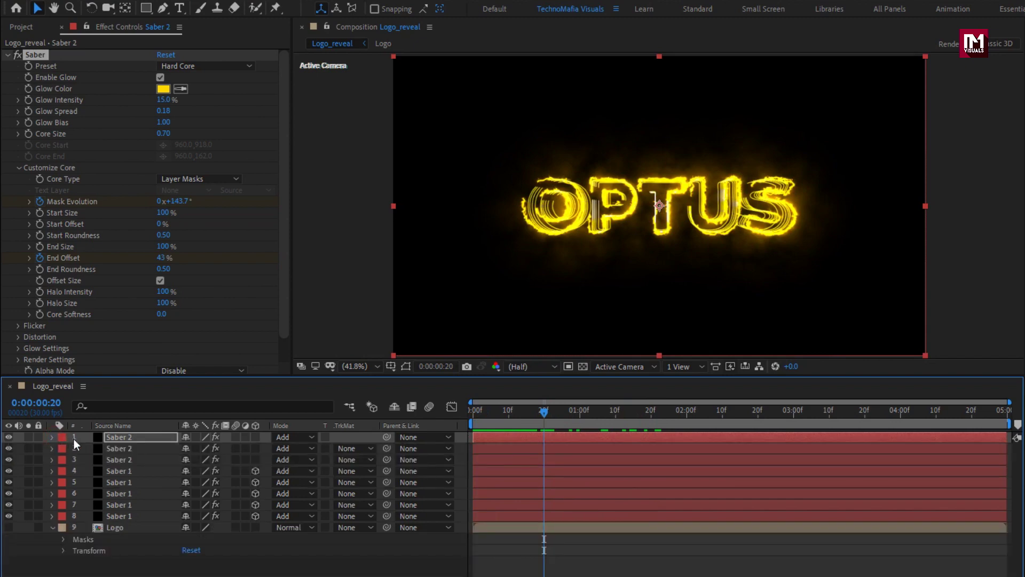
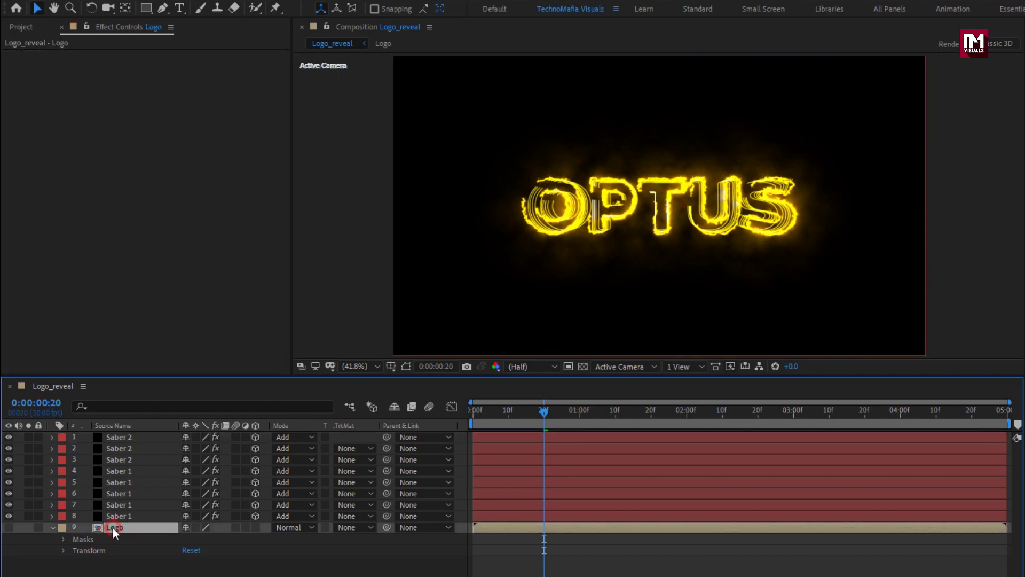
Turn on the Logo layer's visibility and keyframe its Opacity at 0% at 0:00:00:10
{"action": "left_click", "coordinate": [11, 530]}
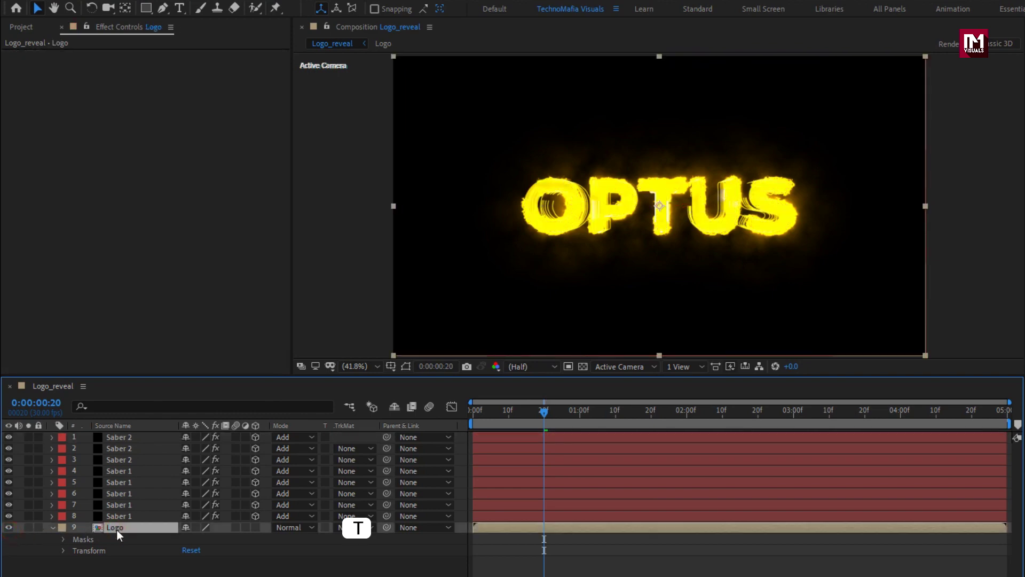
{"action": "key", "text": "t"}
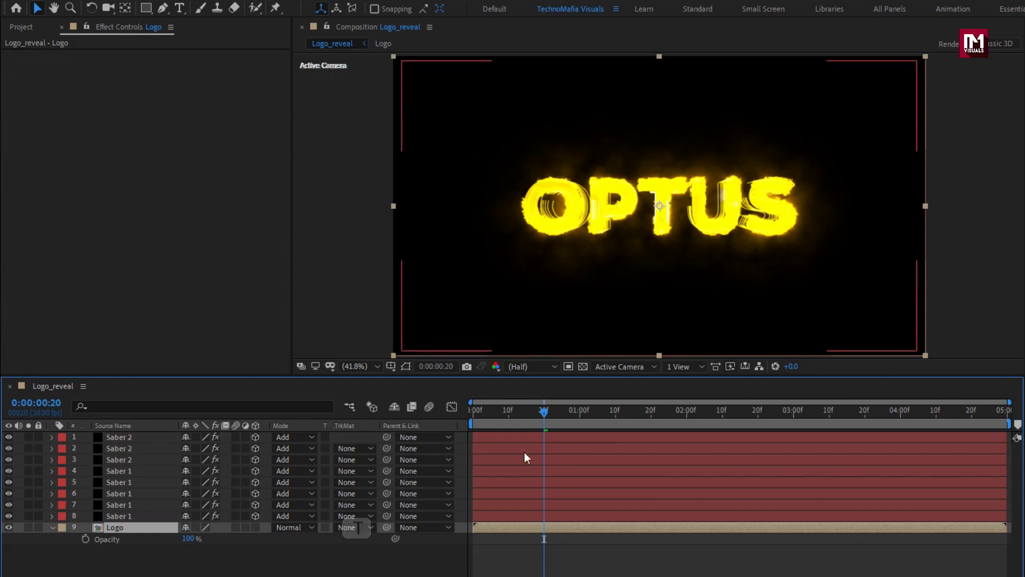
{"action": "left_click", "coordinate": [509, 413]}
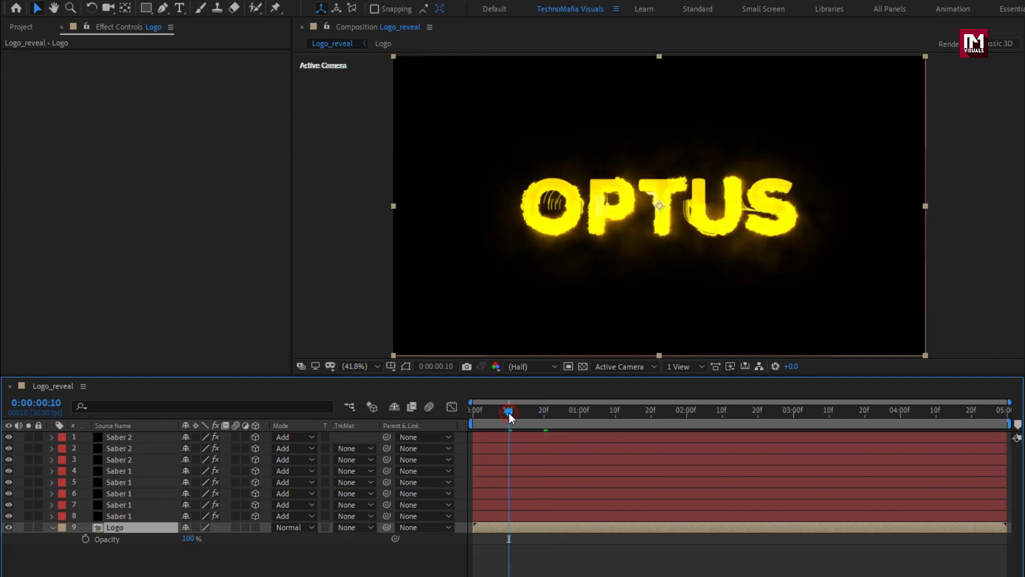
{"action": "left_click", "coordinate": [85, 540]}
{"action": "left_click_drag", "start_coordinate": [171, 540], "coordinate": [64, 540]}
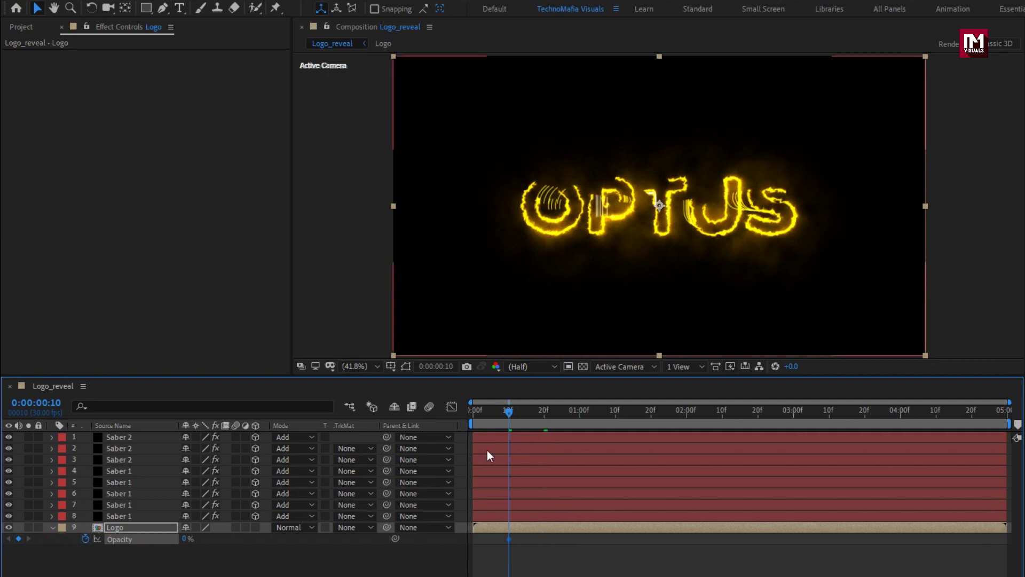
Keyframe the Logo layer's Opacity at 70% at 0:00:00:25 and apply Easy Ease to both Opacity keyframes
{"action": "left_click_drag", "start_coordinate": [534, 412], "coordinate": [562, 413]}
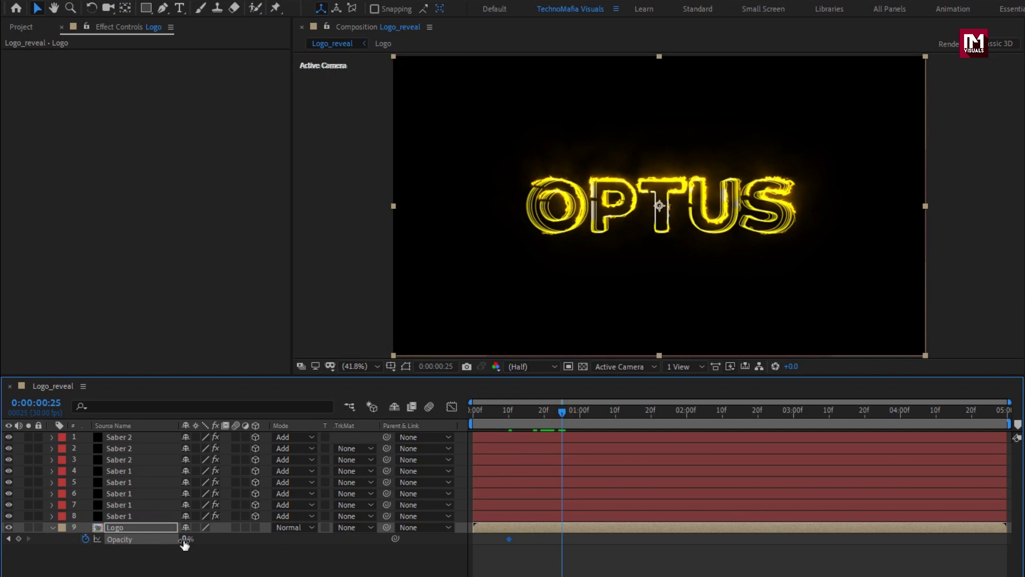
{"action": "type", "text": "70"}
{"action": "key", "text": "Return"}
{"action": "left_click_drag", "start_coordinate": [570, 562], "coordinate": [502, 538]}
{"action": "right_click", "coordinate": [509, 539]}
{"action": "mouse_move", "coordinate": [661, 532]}
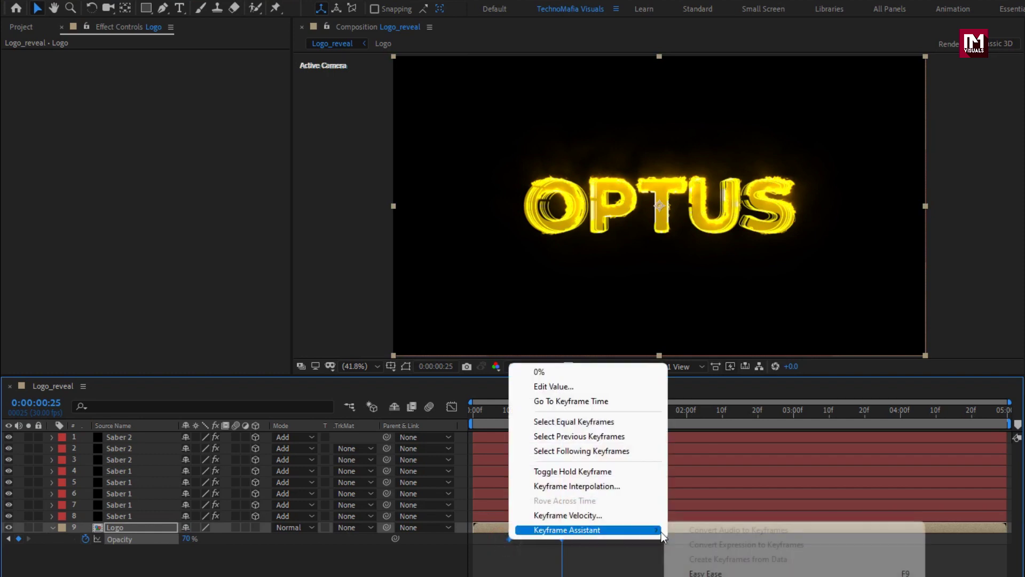
{"action": "left_click", "coordinate": [705, 573]}
Preview the logo fade-in from the start of the composition, and collapse and deselect the Logo layer
{"action": "left_click", "coordinate": [515, 414]}
{"action": "left_click_drag", "start_coordinate": [515, 415], "coordinate": [579, 421]}
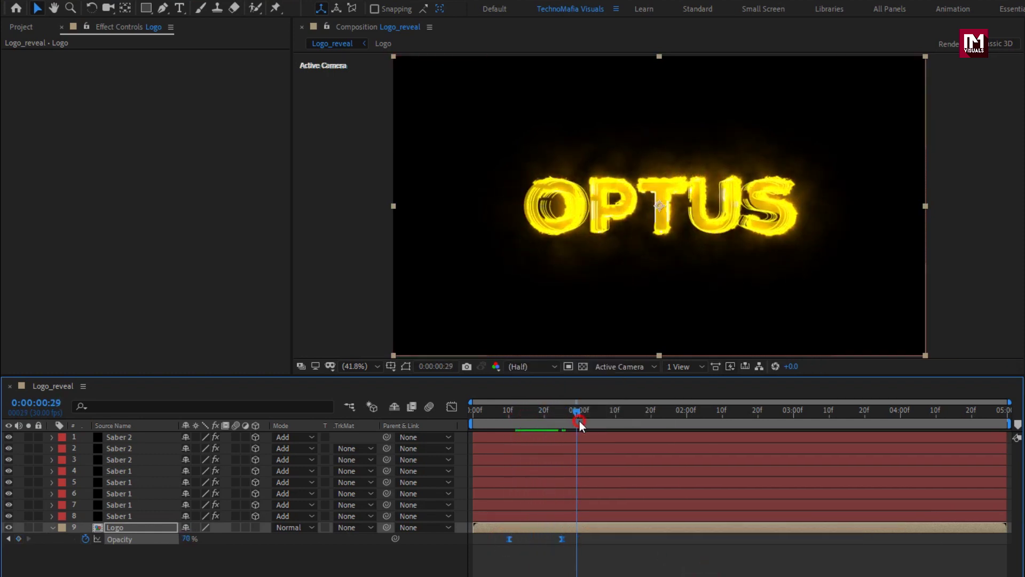
{"action": "left_click", "coordinate": [470, 412]}
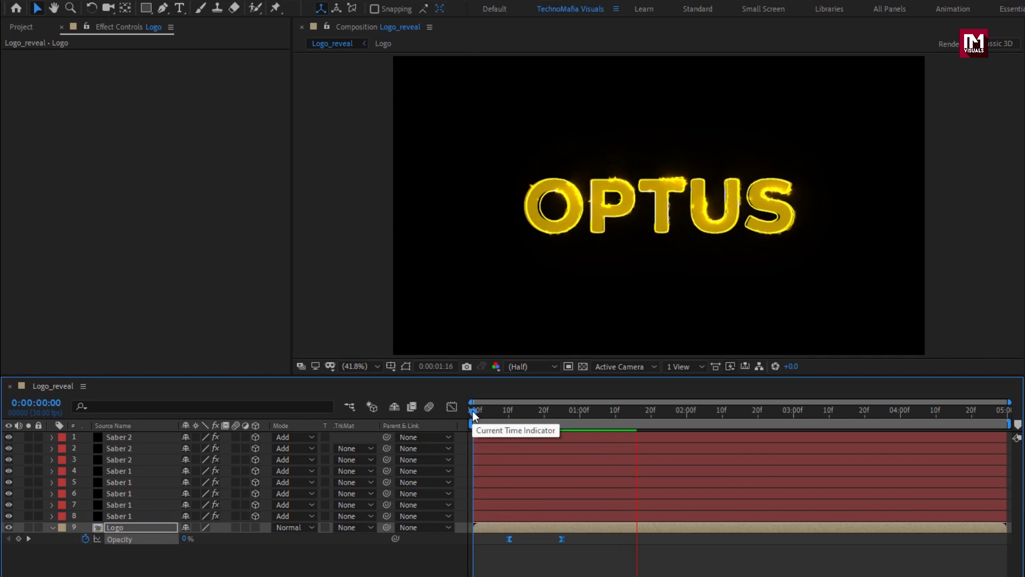
{"action": "key", "text": "space"}
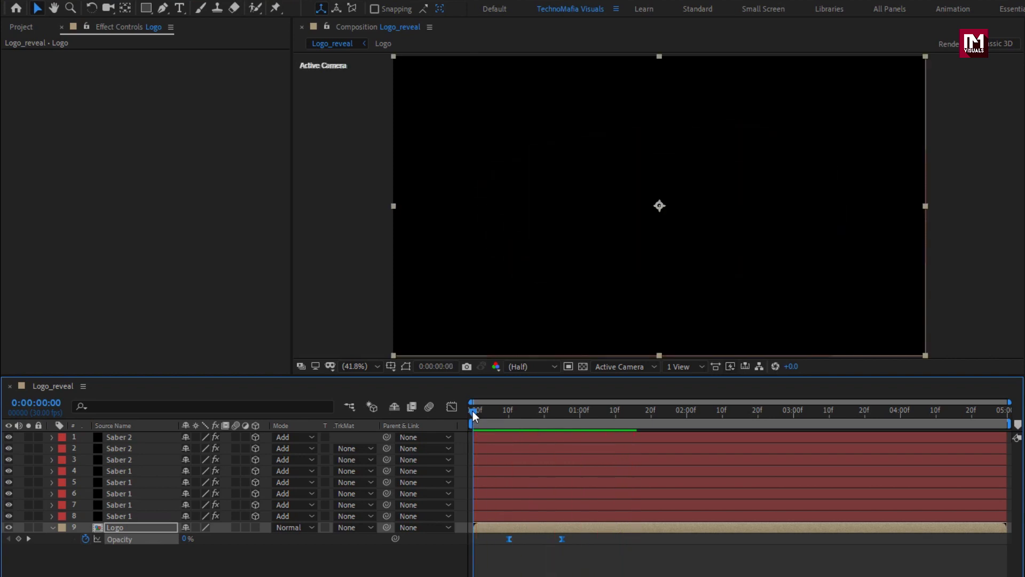
{"action": "left_click", "coordinate": [53, 527]}
{"action": "left_click", "coordinate": [82, 540]}
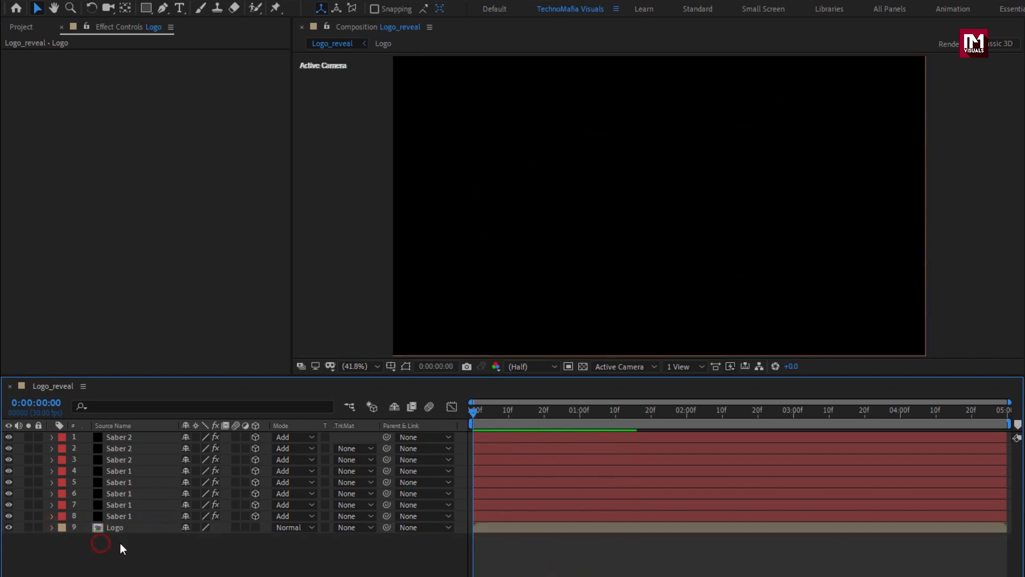
Add a two-node camera with the 50mm preset to the composition
{"action": "right_click", "coordinate": [122, 543]}
{"action": "mouse_move", "coordinate": [168, 400]}
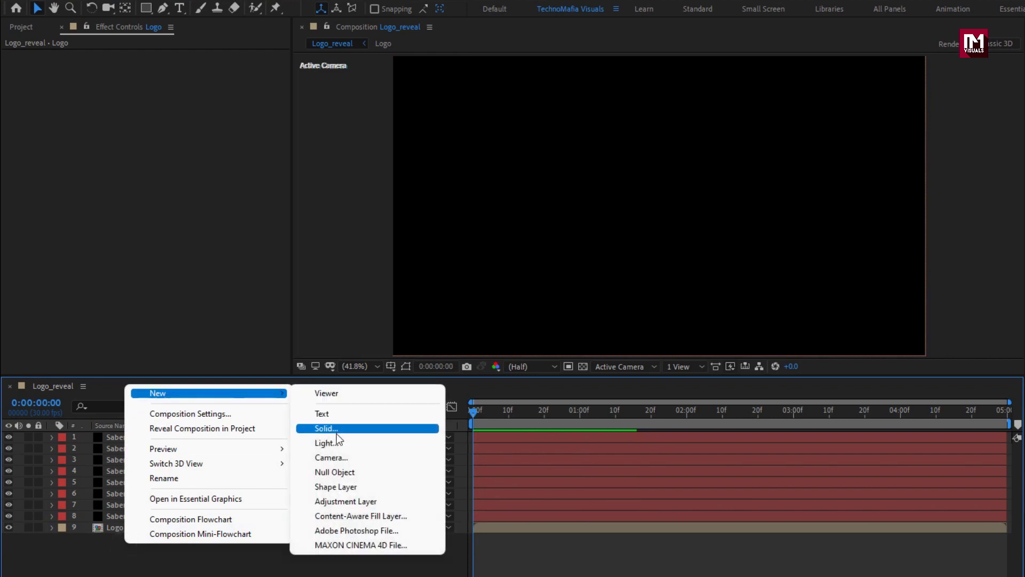
{"action": "left_click", "coordinate": [335, 457]}
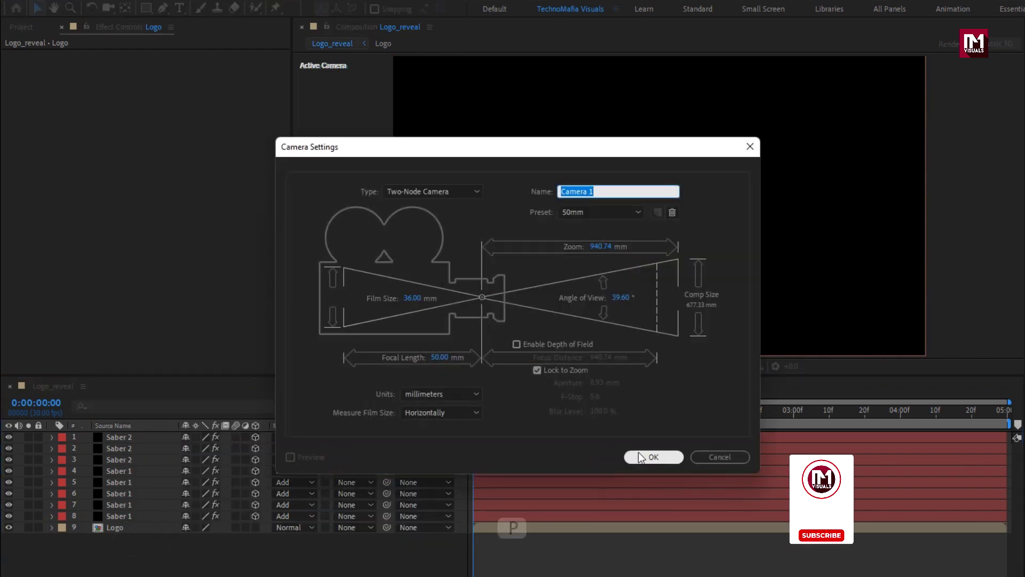
{"action": "left_click", "coordinate": [641, 454]}
Add a null object to the composition and make it a 3D layer
{"action": "left_click_drag", "start_coordinate": [587, 411], "coordinate": [605, 411]}
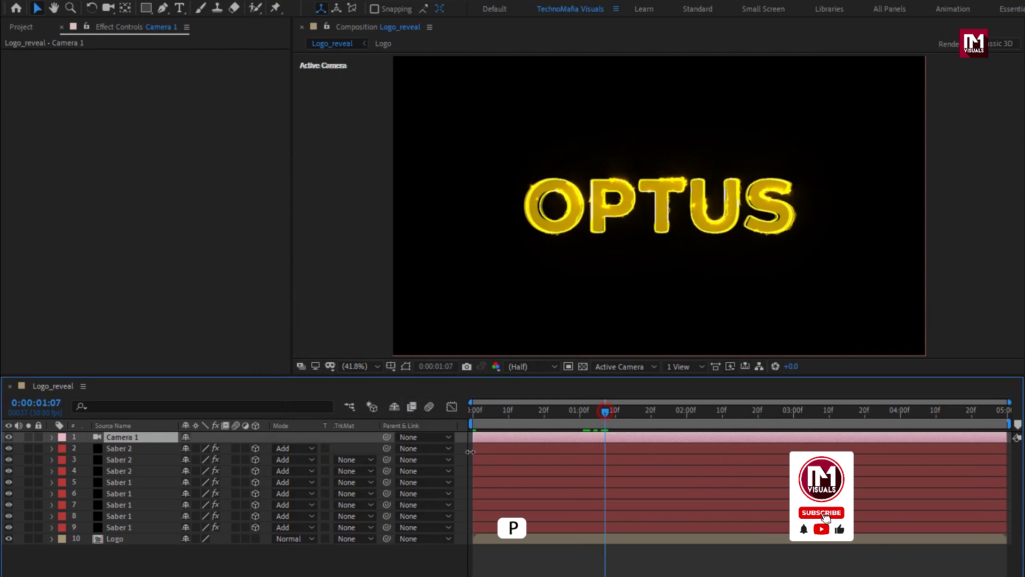
{"action": "right_click", "coordinate": [237, 556]}
{"action": "mouse_move", "coordinate": [263, 422]}
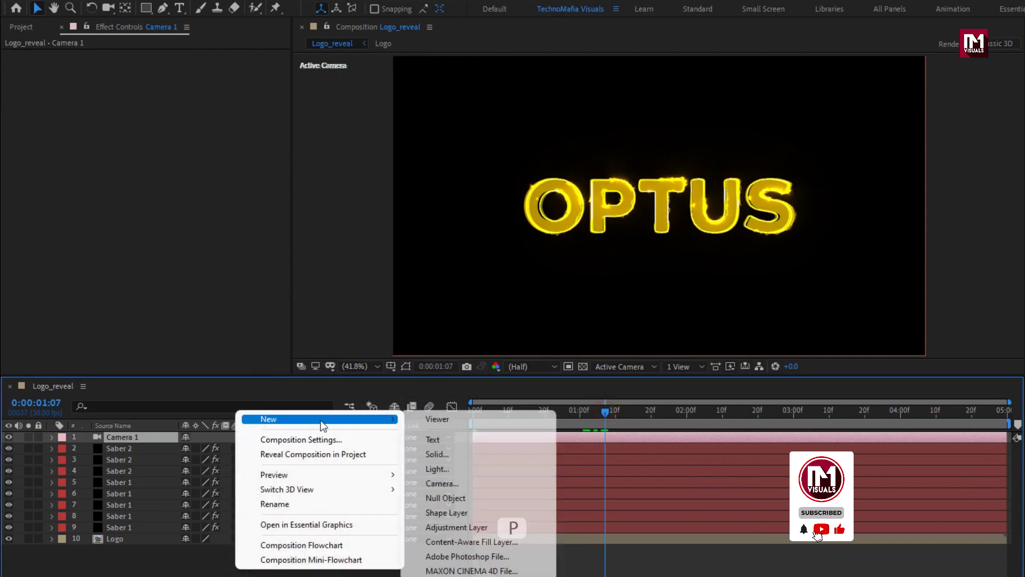
{"action": "left_click", "coordinate": [432, 498]}
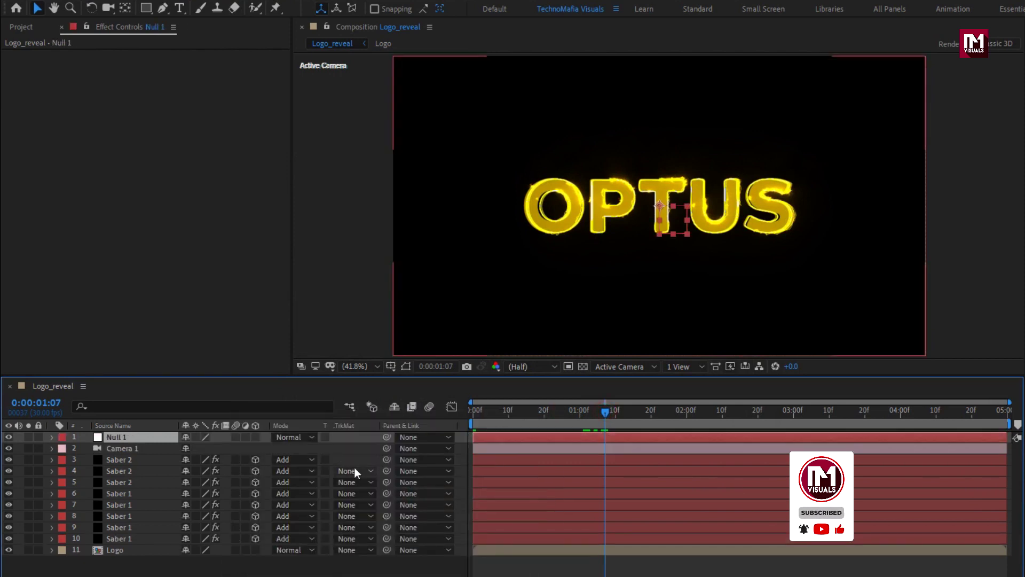
{"action": "left_click", "coordinate": [255, 437]}
Parent the Camera 1 layer to Null 1
{"action": "left_click", "coordinate": [137, 448]}
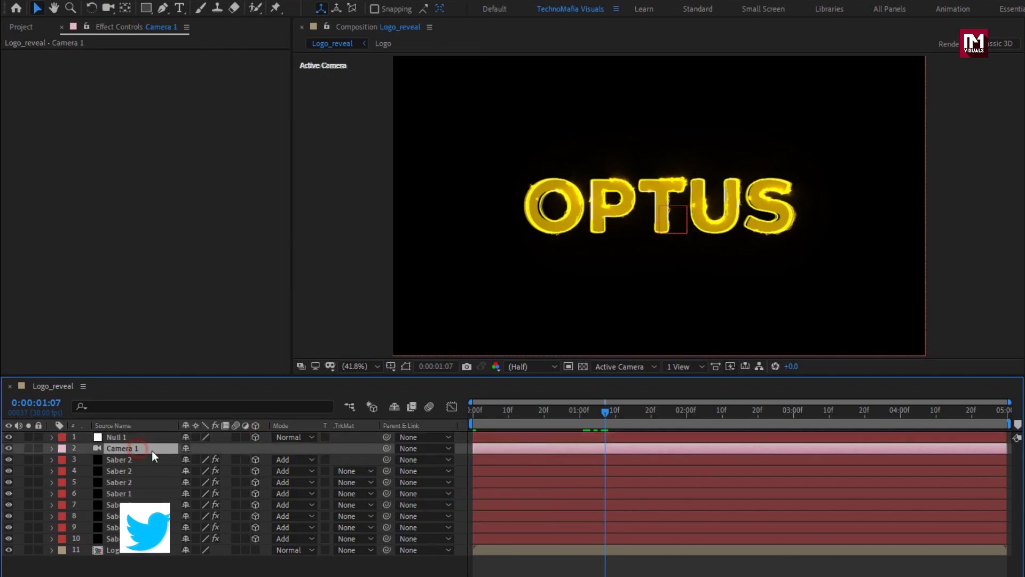
{"action": "left_click", "coordinate": [411, 451]}
{"action": "left_click", "coordinate": [424, 478]}
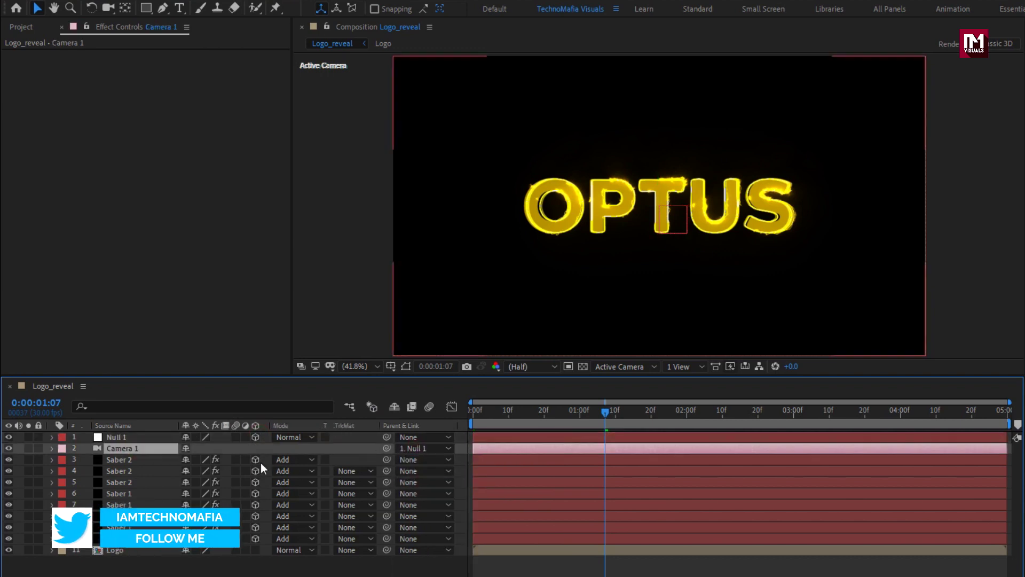
Reveal Null 1's Position and set its first keyframe at 2 seconds (0:00:02:00)
{"action": "key", "text": "p"}
{"action": "left_click", "coordinate": [134, 438]}
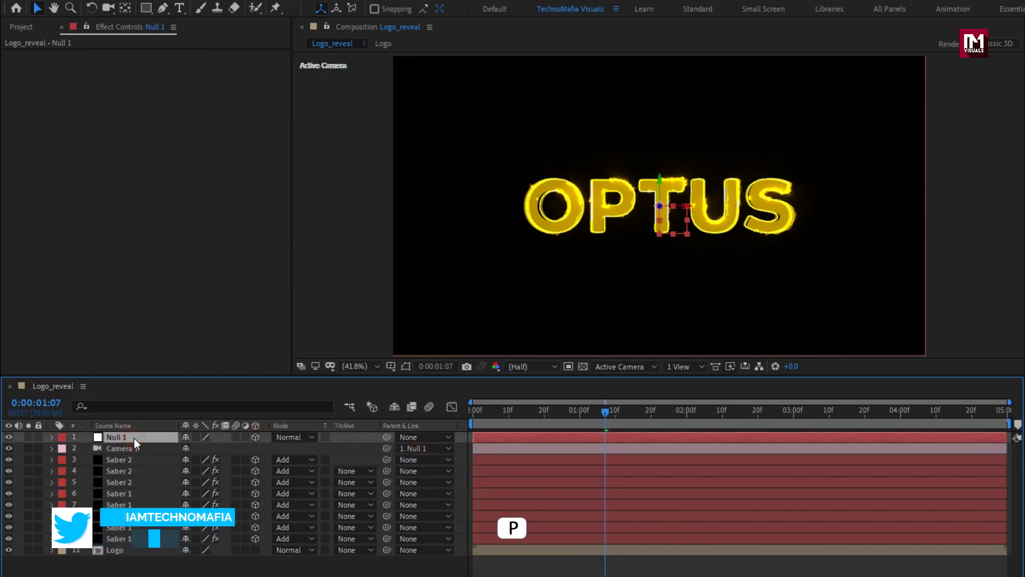
{"action": "key", "text": "p"}
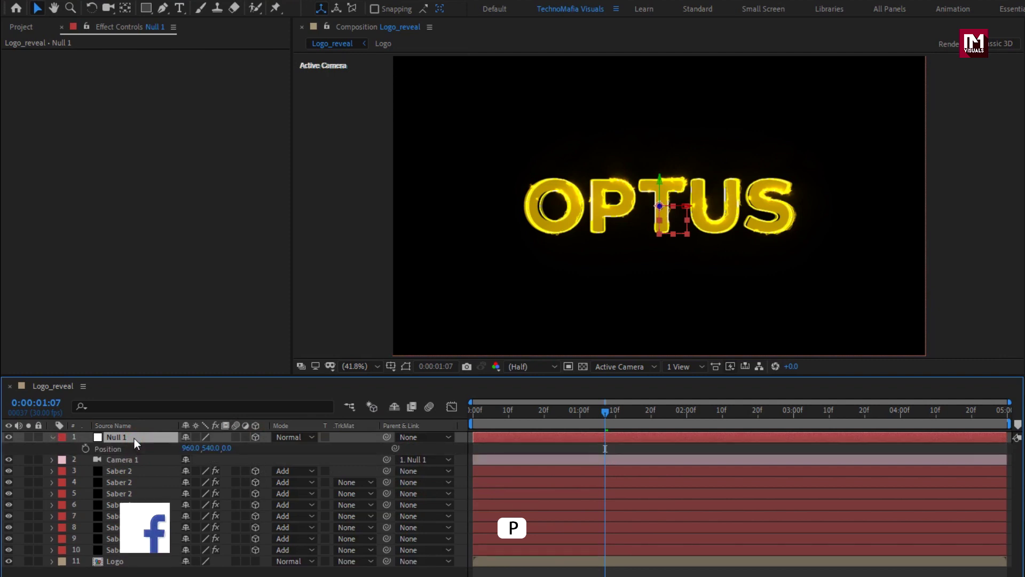
{"action": "left_click", "coordinate": [687, 411]}
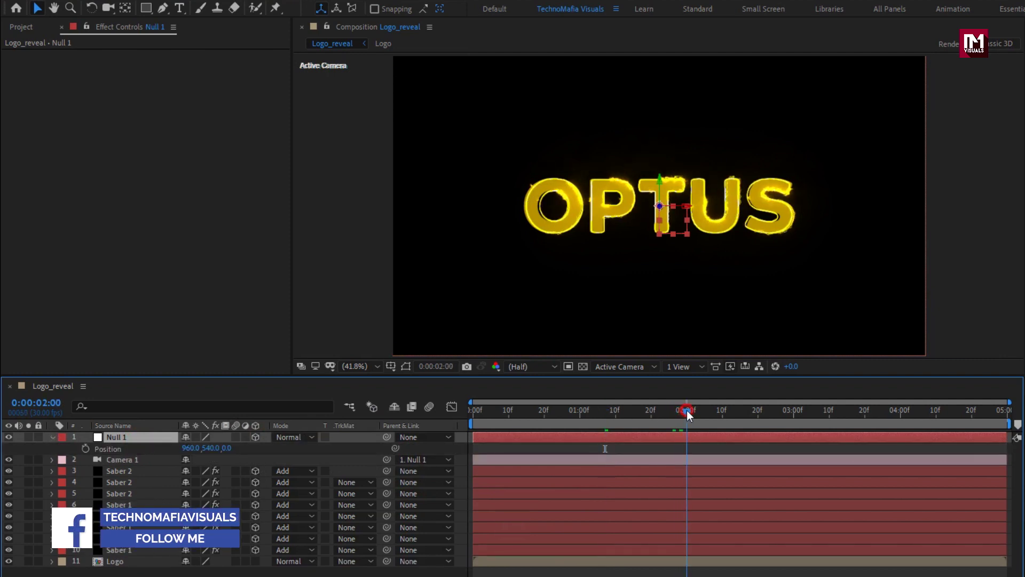
{"action": "left_click", "coordinate": [83, 448]}
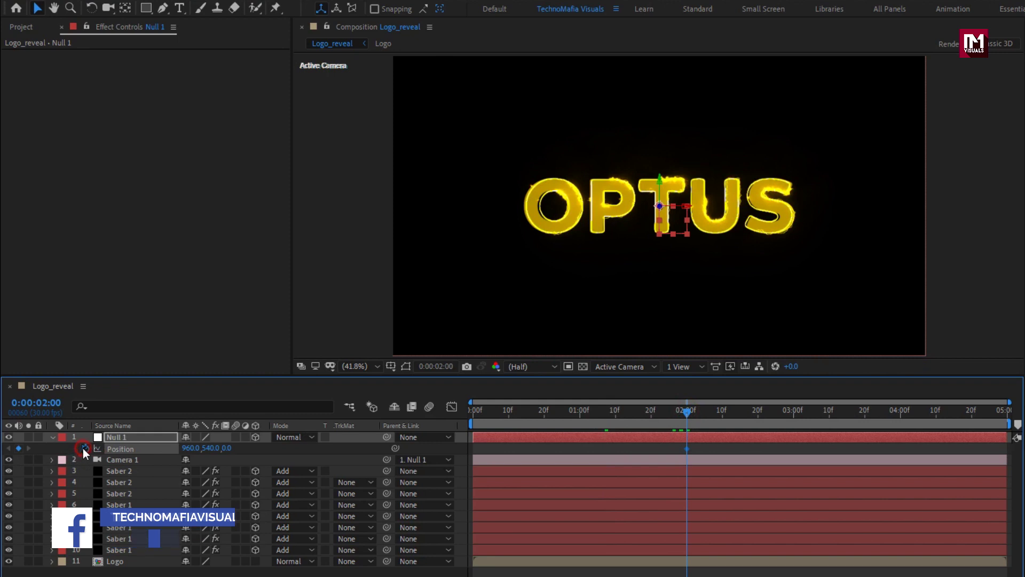
At the start of the composition, set Null 1's Z position to 2616 to create the camera move's starting keyframe
{"action": "left_click", "coordinate": [473, 412]}
{"action": "left_click_drag", "start_coordinate": [473, 414], "coordinate": [465, 414]}
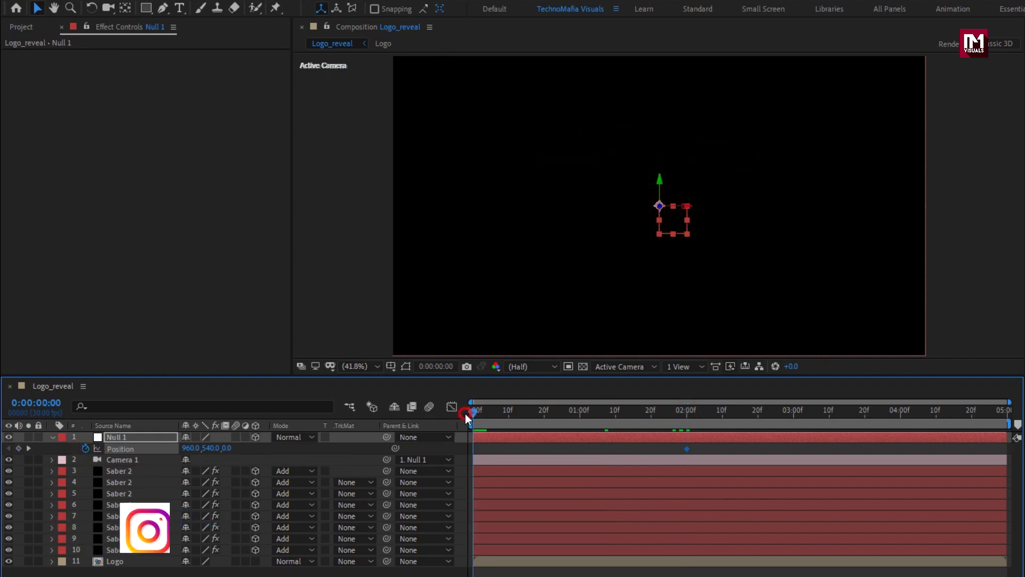
{"action": "left_click_drag", "start_coordinate": [227, 448], "coordinate": [801, 453]}
{"action": "left_click_drag", "start_coordinate": [240, 448], "coordinate": [524, 449]}
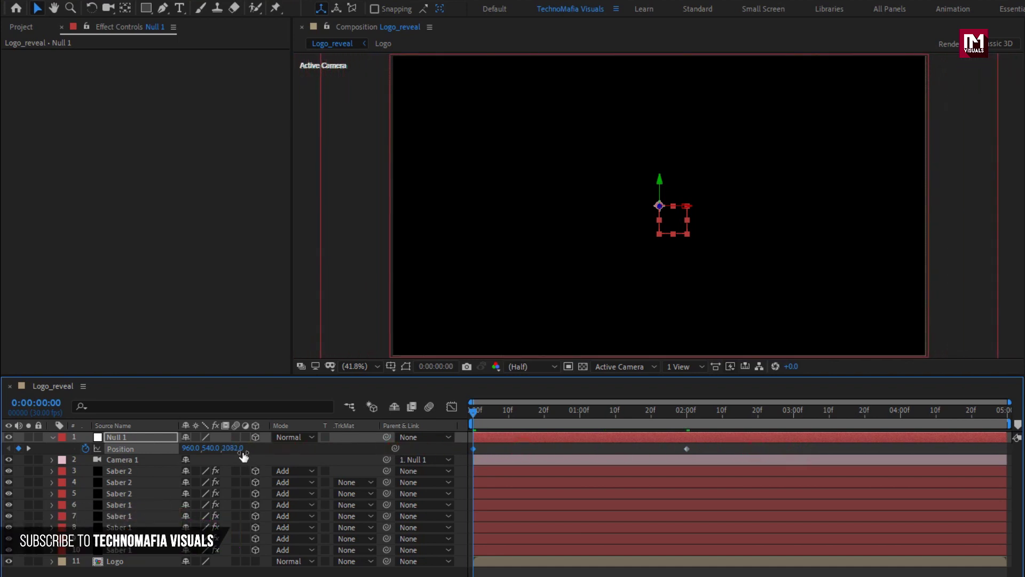
{"action": "left_click_drag", "start_coordinate": [238, 448], "coordinate": [588, 451]}
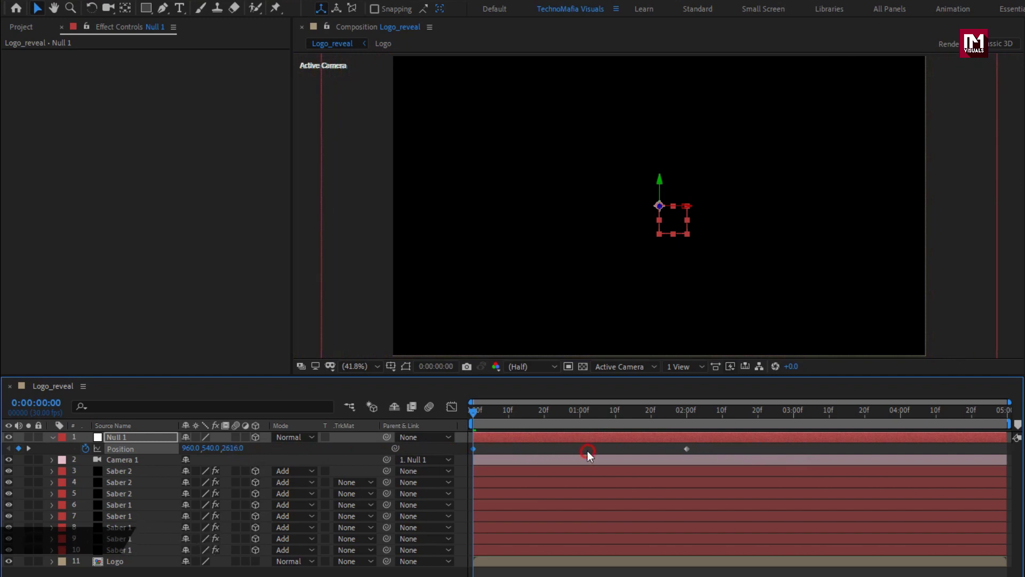
Make the Logo layer a 3D layer and check its alignment with the Saber outlines through the camera move
{"action": "left_click", "coordinate": [484, 413]}
{"action": "left_click_drag", "start_coordinate": [485, 417], "coordinate": [584, 422]}
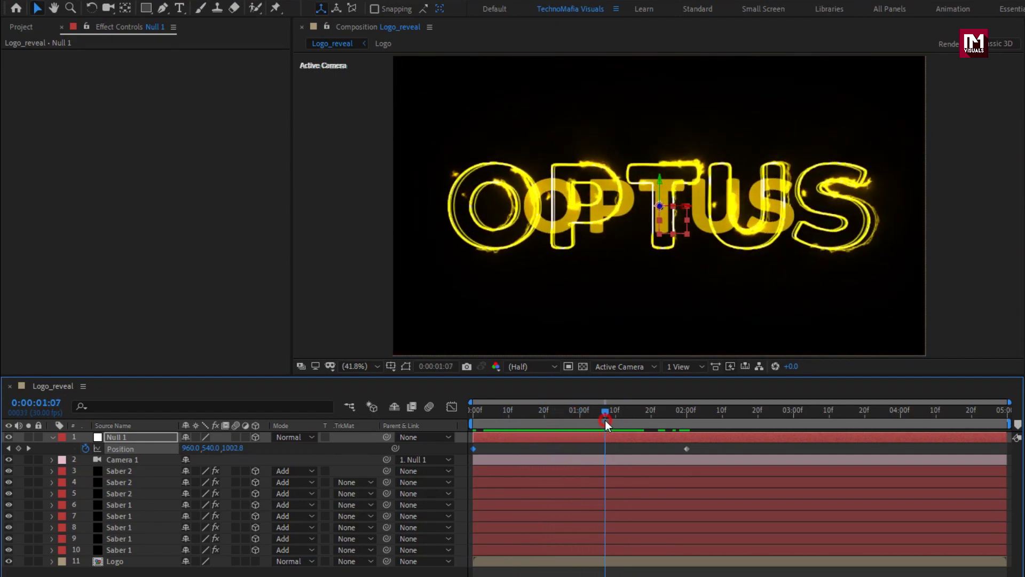
{"action": "left_click", "coordinate": [255, 561]}
{"action": "left_click_drag", "start_coordinate": [483, 415], "coordinate": [730, 409]}
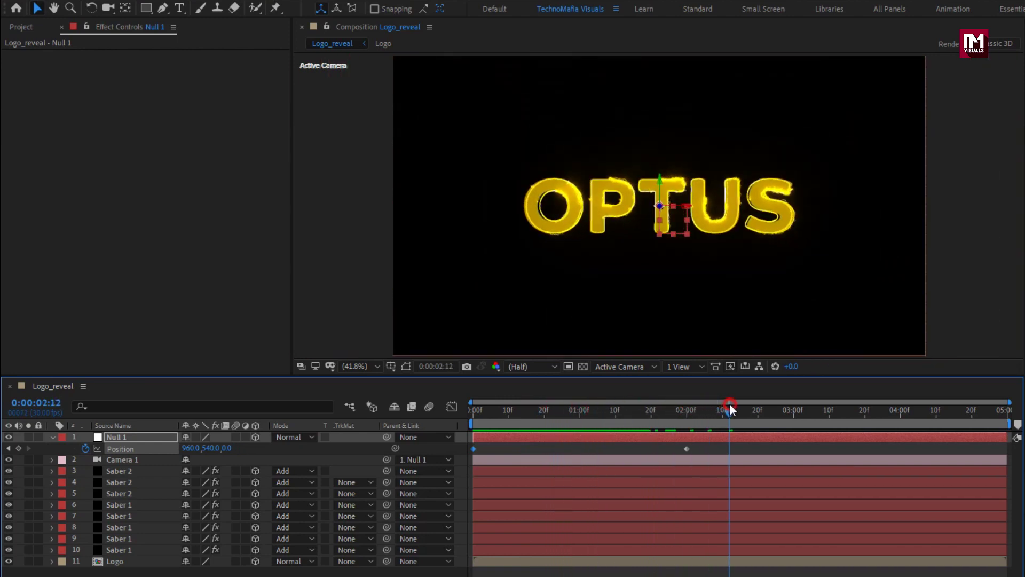
Animate Null 1's Z Rotation from -35° at the start to 0° at 2 seconds, and scrub through the motion
{"action": "key", "text": "r"}
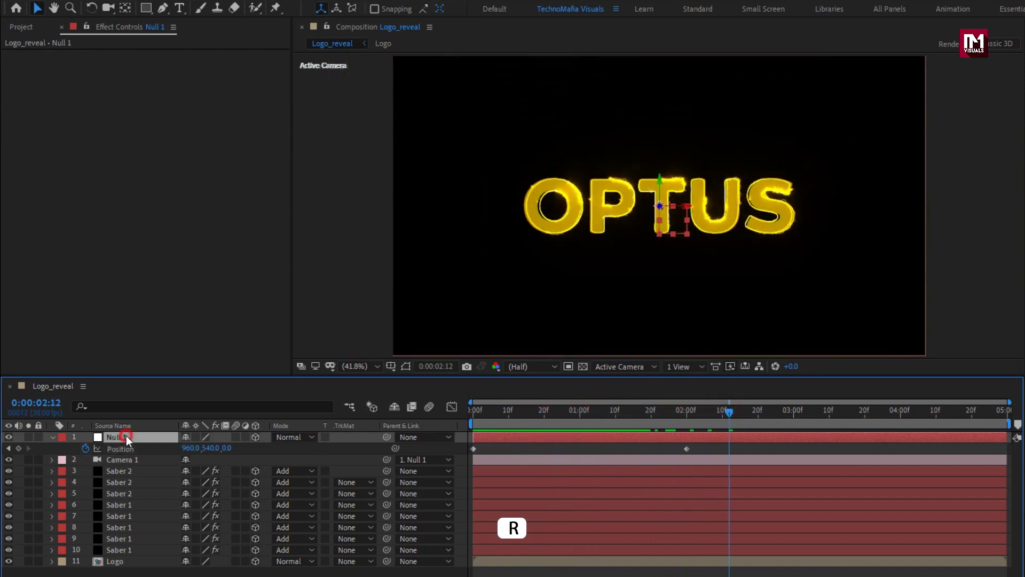
{"action": "key", "text": "r"}
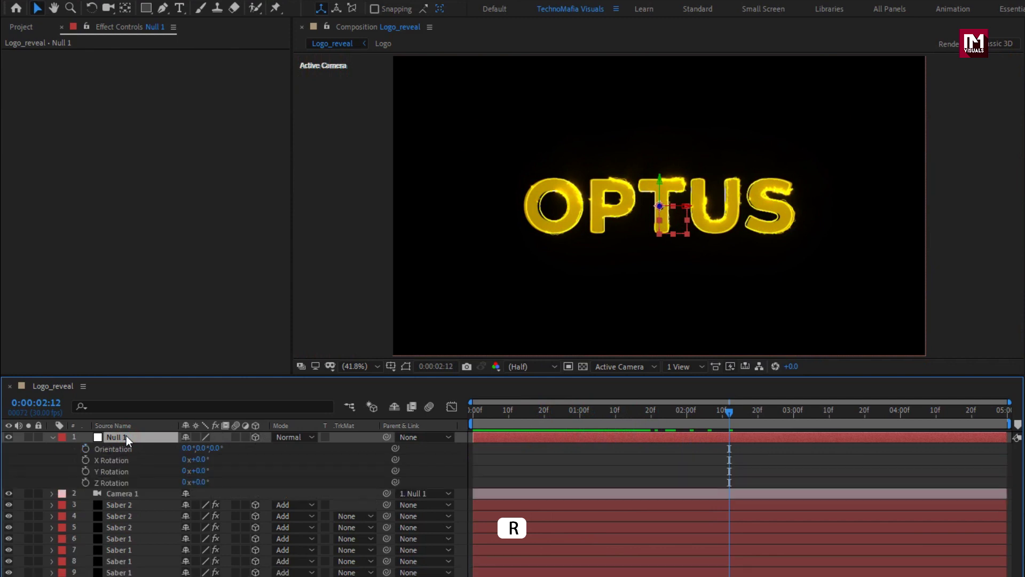
{"action": "left_click_drag", "start_coordinate": [659, 416], "coordinate": [686, 415]}
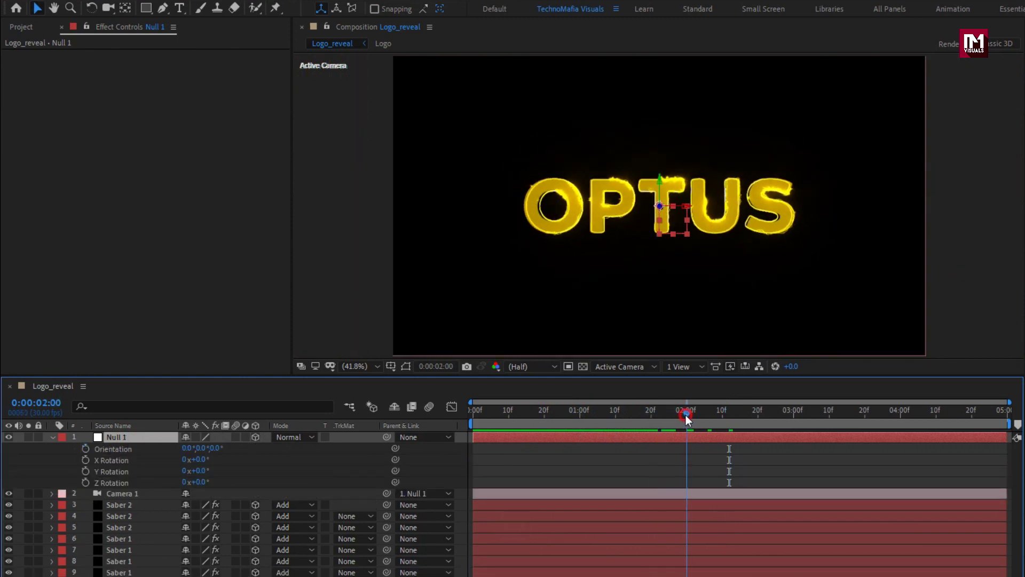
{"action": "left_click", "coordinate": [85, 482]}
{"action": "left_click", "coordinate": [473, 412]}
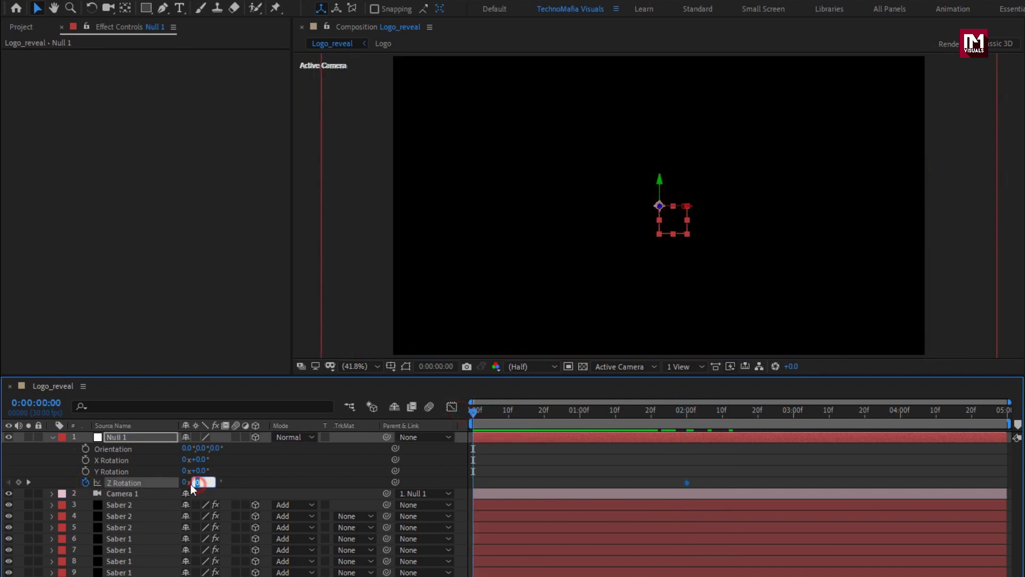
{"action": "type", "text": "-35"}
{"action": "key", "text": "Return"}
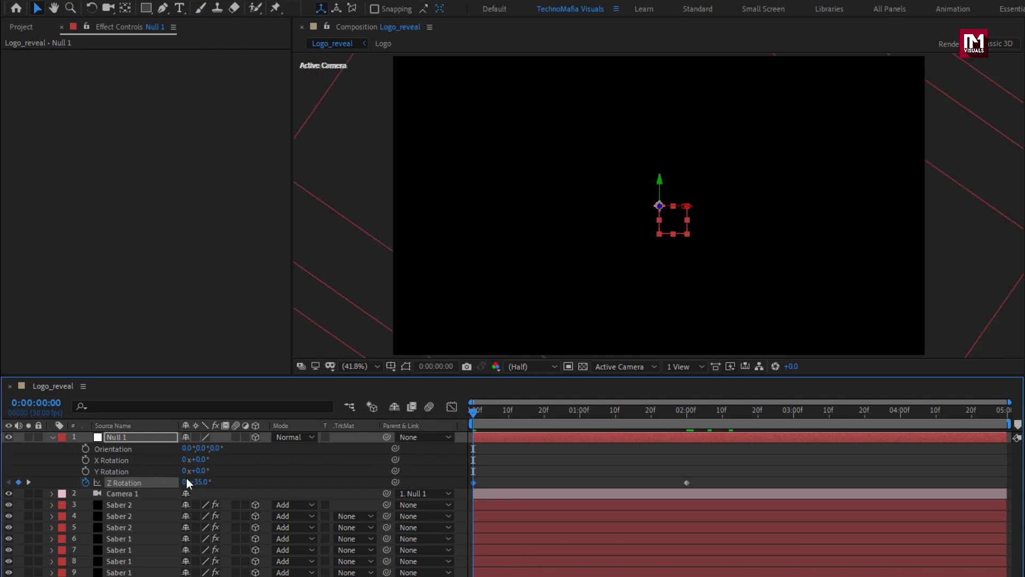
{"action": "left_click_drag", "start_coordinate": [481, 413], "coordinate": [646, 413]}
Apply Easy Ease to Null 1's Z Rotation keyframe at 2 seconds and extend its incoming influence to 100%
{"action": "right_click", "coordinate": [687, 482]}
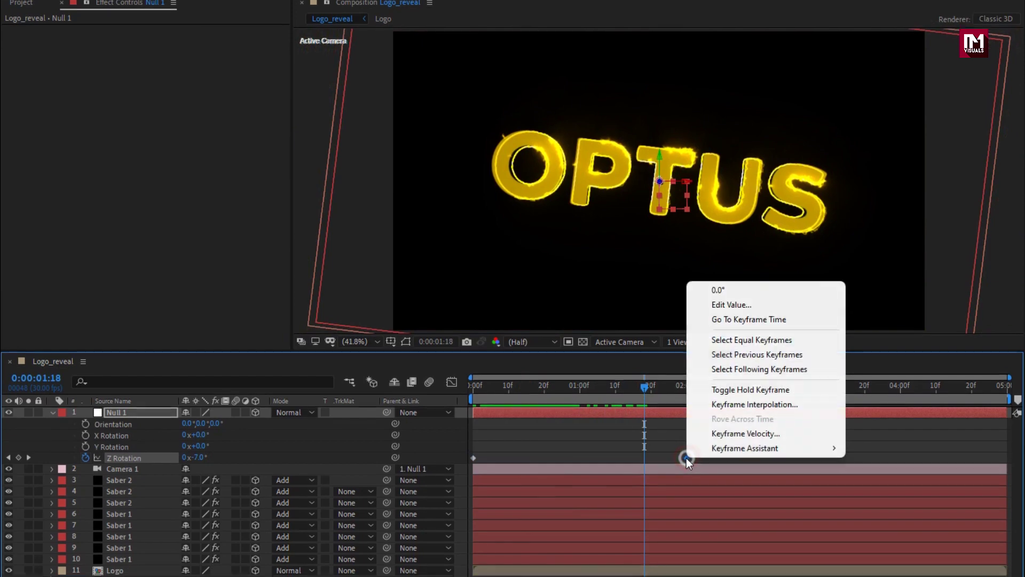
{"action": "mouse_move", "coordinate": [754, 473]}
{"action": "left_click", "coordinate": [892, 439]}
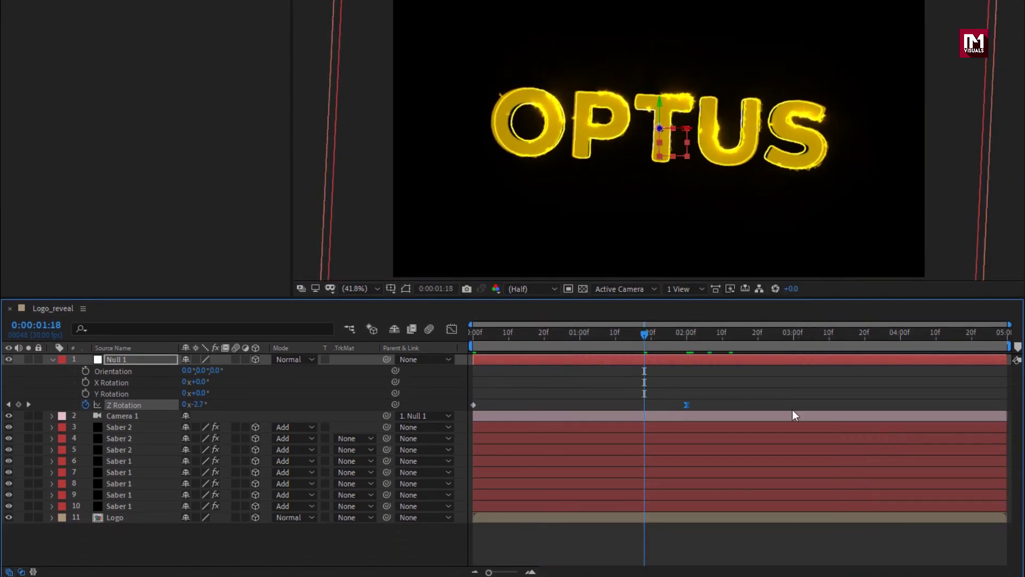
{"action": "left_click", "coordinate": [451, 329]}
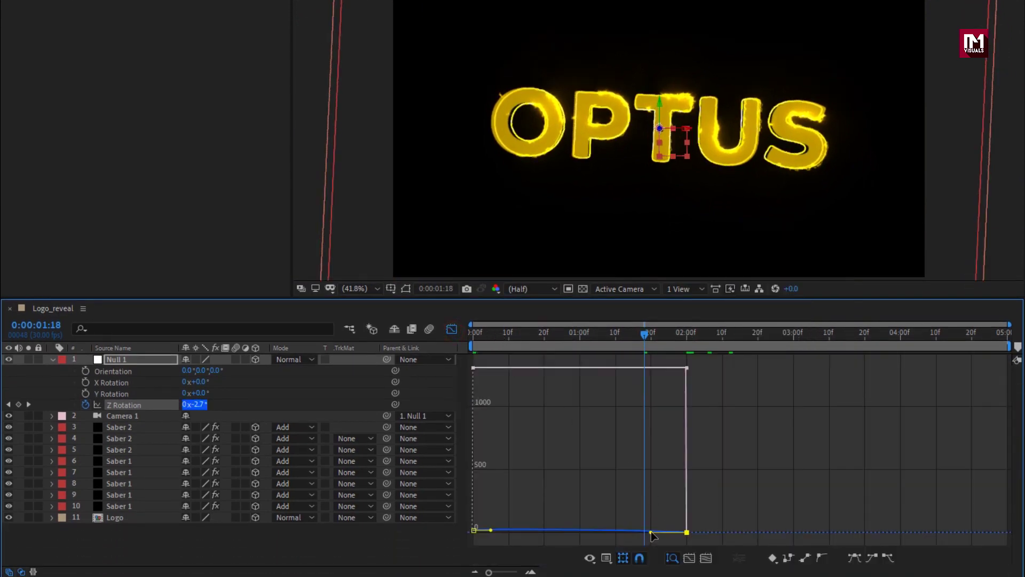
{"action": "left_click_drag", "start_coordinate": [651, 532], "coordinate": [538, 534]}
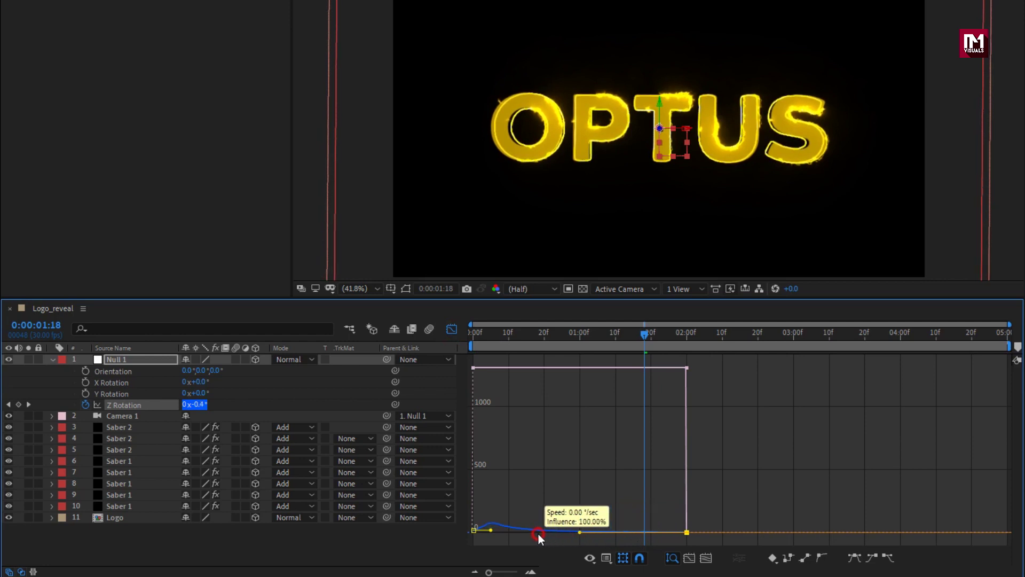
{"action": "left_click", "coordinate": [452, 329]}
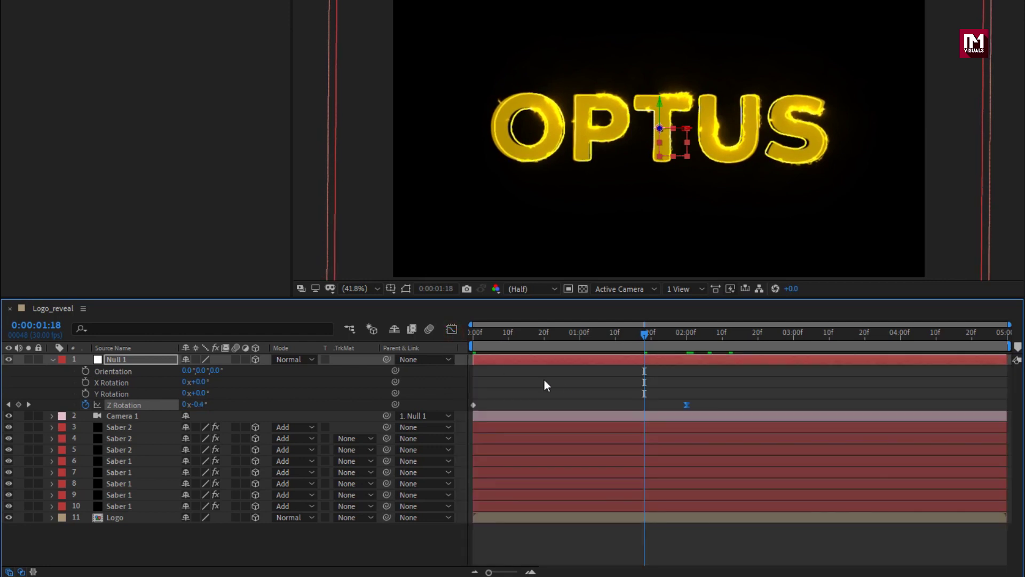
Apply Easy Ease to Null 1's Position keyframe at 2 seconds and extend its incoming speed handle back to the 1-second mark
{"action": "key", "text": "p"}
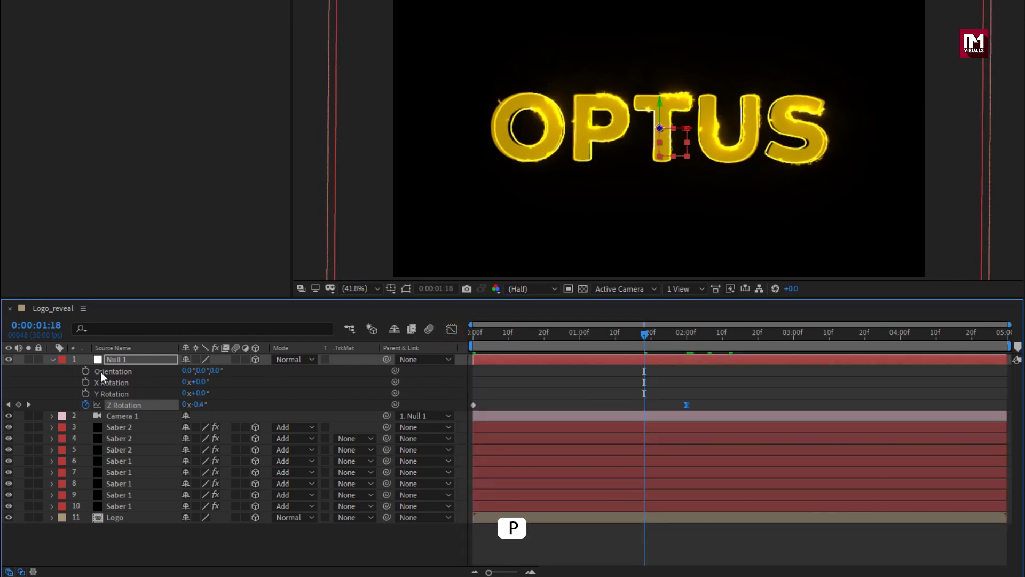
{"action": "key", "text": "p"}
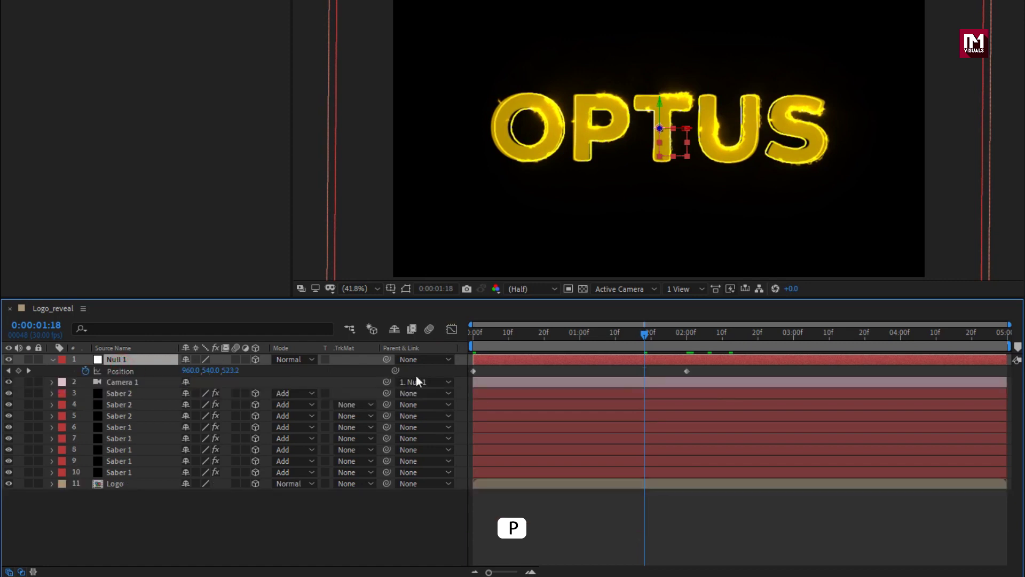
{"action": "right_click", "coordinate": [687, 373]}
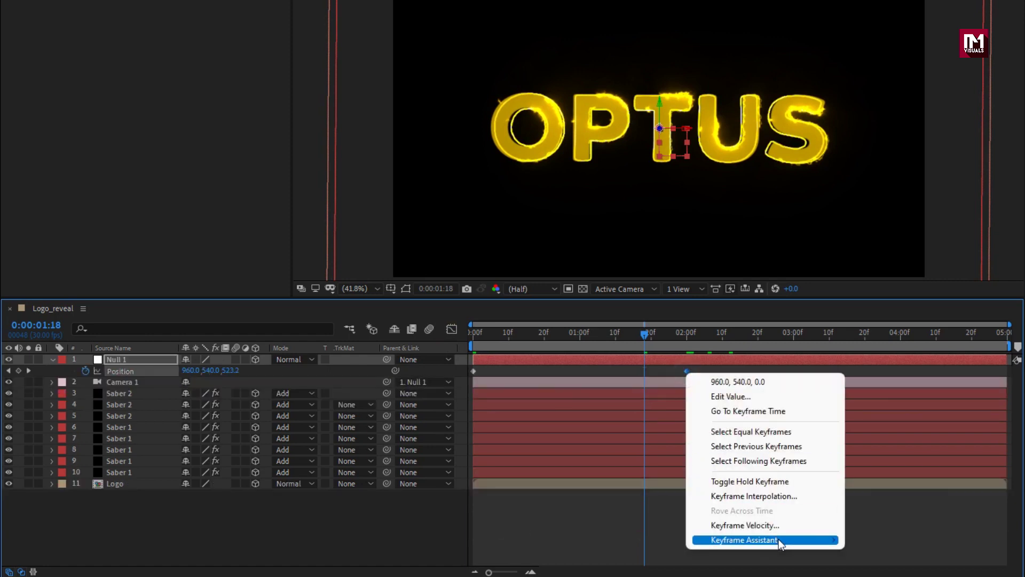
{"action": "mouse_move", "coordinate": [780, 540]}
{"action": "left_click", "coordinate": [884, 439]}
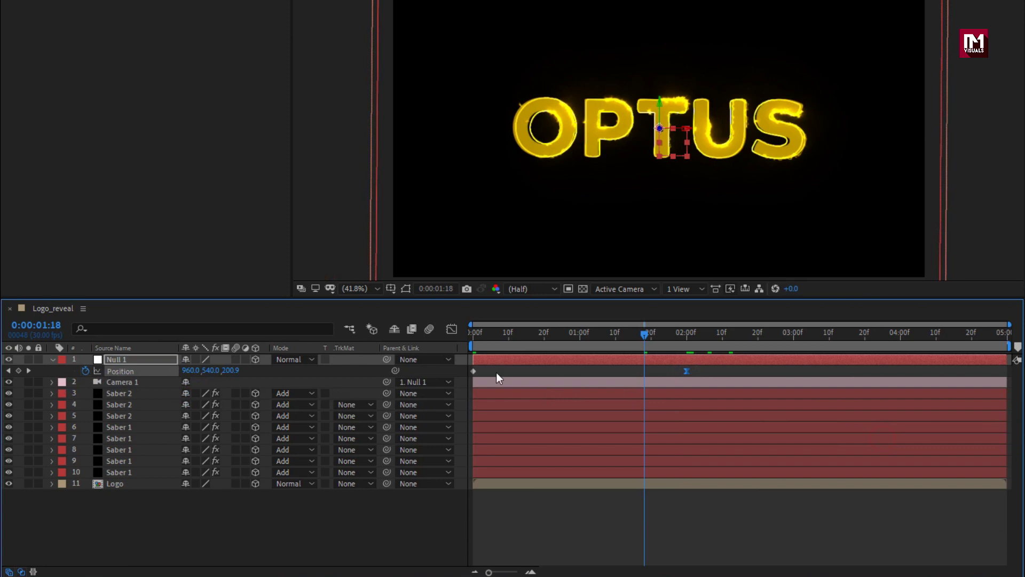
{"action": "left_click", "coordinate": [451, 331]}
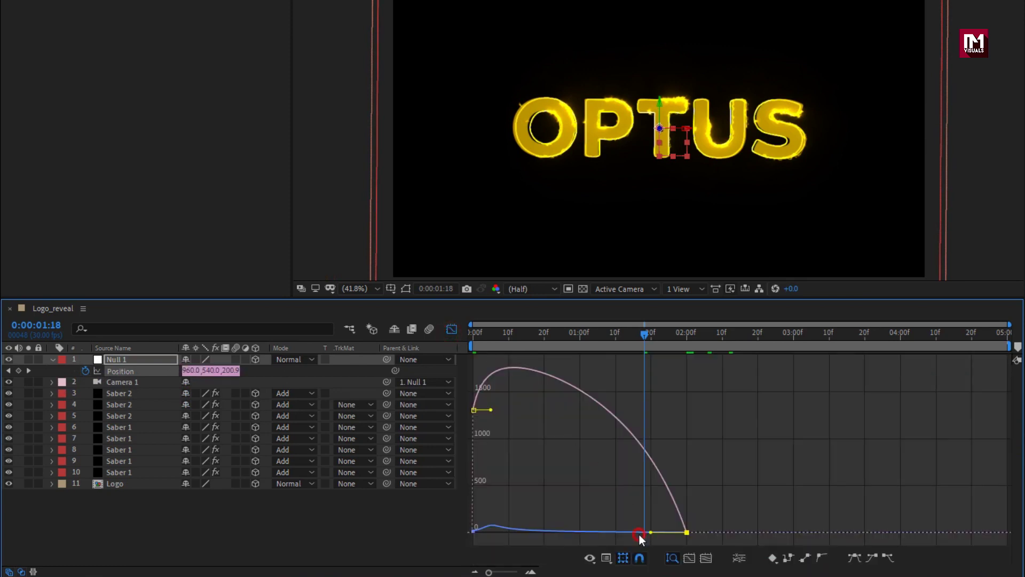
{"action": "left_click_drag", "start_coordinate": [640, 535], "coordinate": [580, 532]}
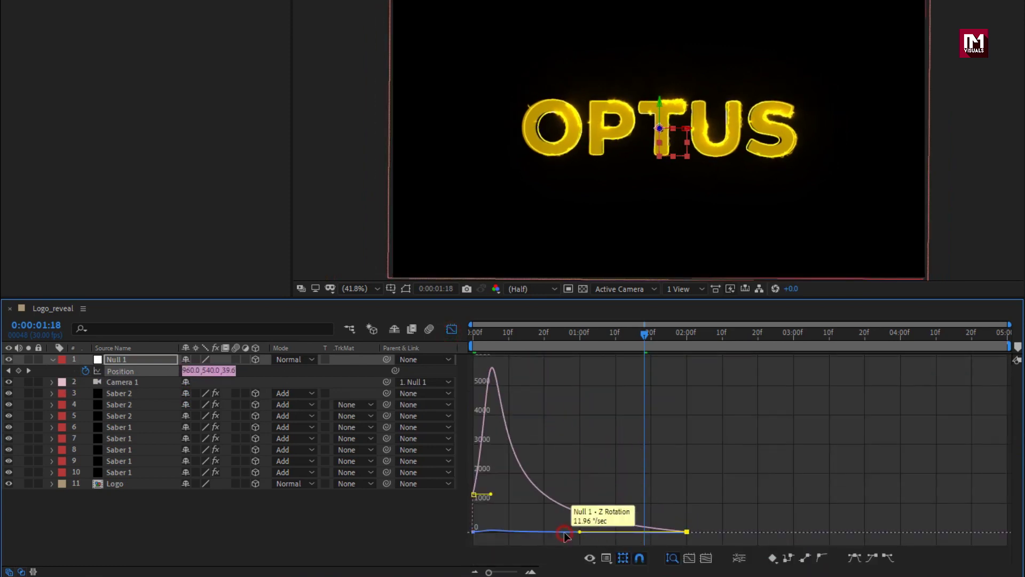
{"action": "left_click", "coordinate": [454, 331]}
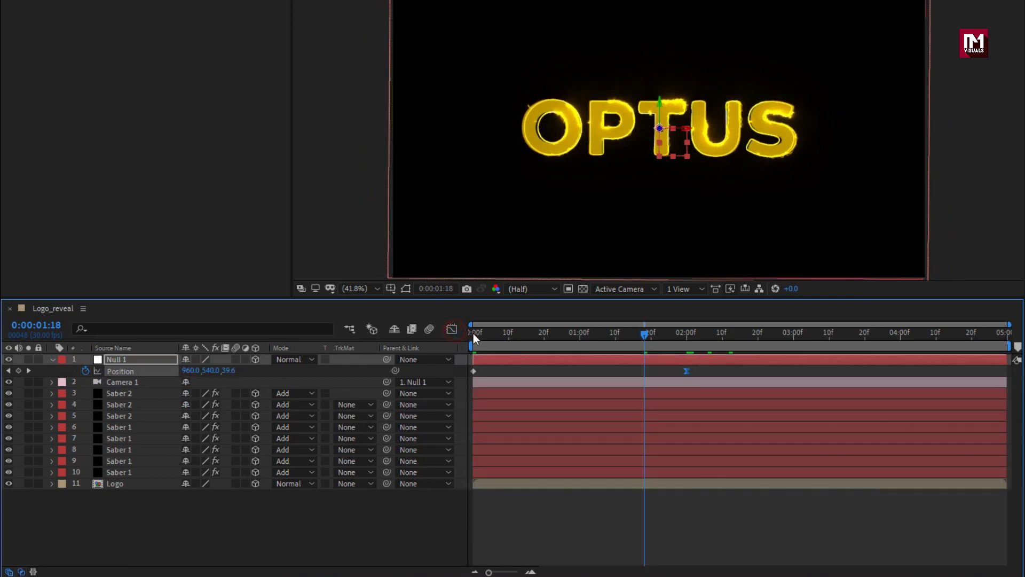
Preview the eased camera move from the start of the composition and return to the first frame
{"action": "left_click", "coordinate": [463, 333]}
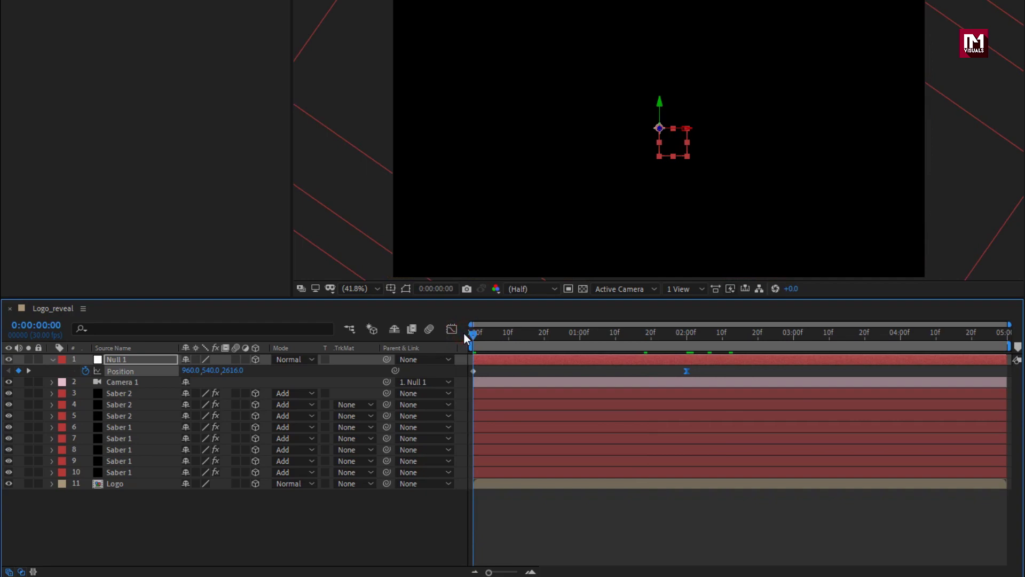
{"action": "key", "text": "space"}
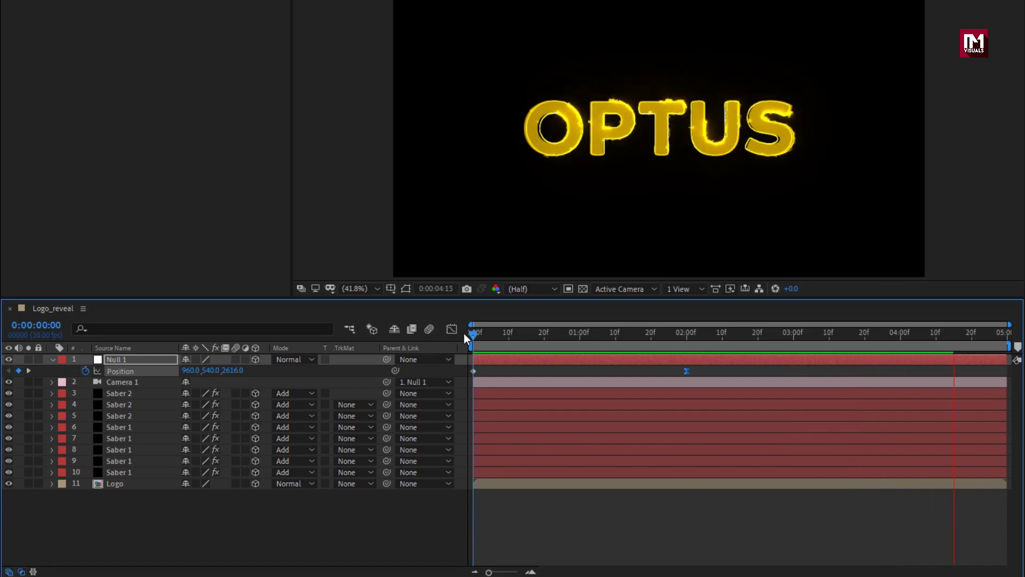
{"action": "left_click", "coordinate": [470, 334]}
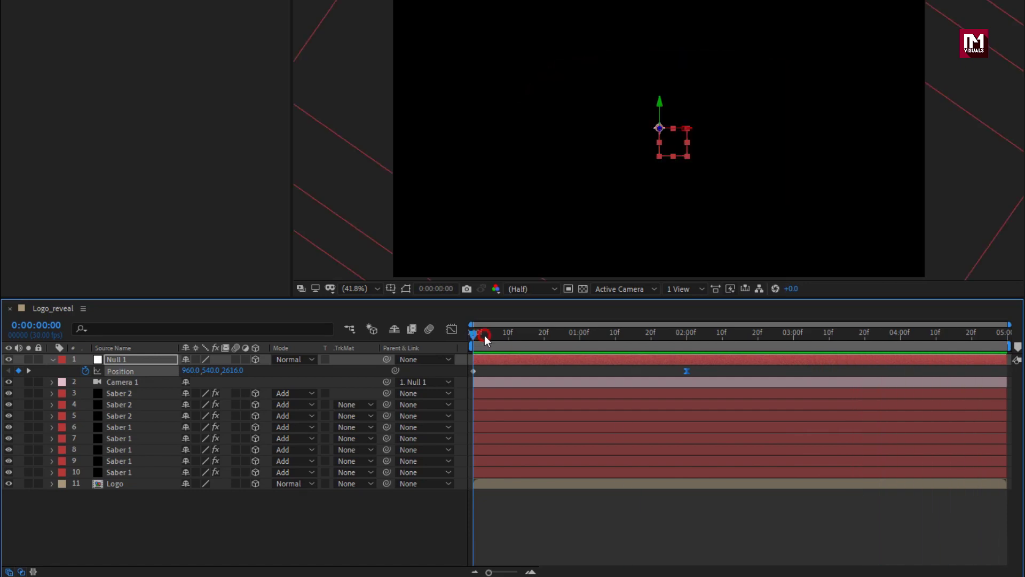
Add a Position keyframe to Null 1 at 0:00:03:20, set its Z position to 2696 at 0:00:04:29, and scrub through the exit move
{"action": "left_click_drag", "start_coordinate": [485, 335], "coordinate": [862, 347]}
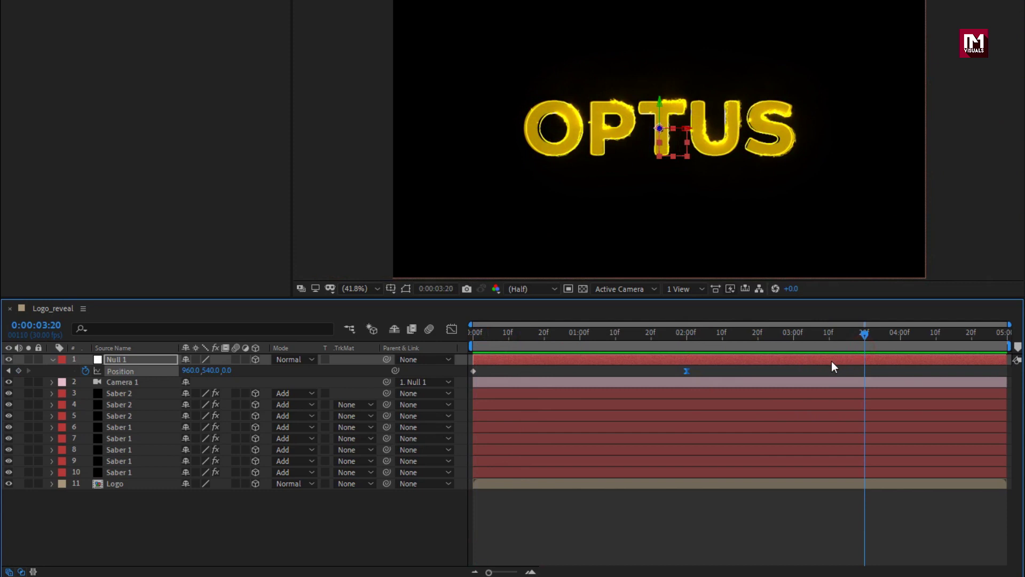
{"action": "left_click", "coordinate": [18, 370]}
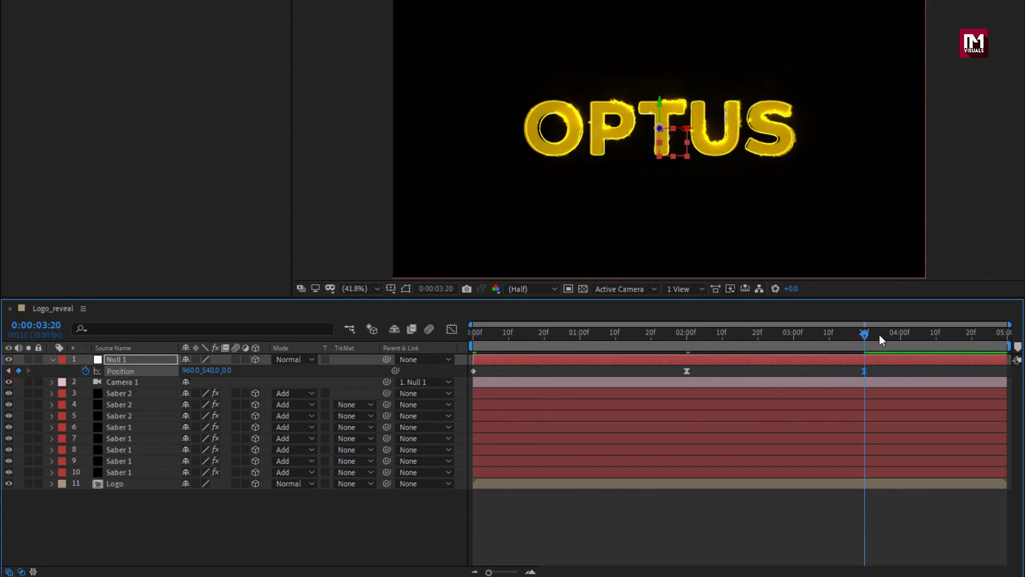
{"action": "left_click_drag", "start_coordinate": [882, 341], "coordinate": [1008, 340]}
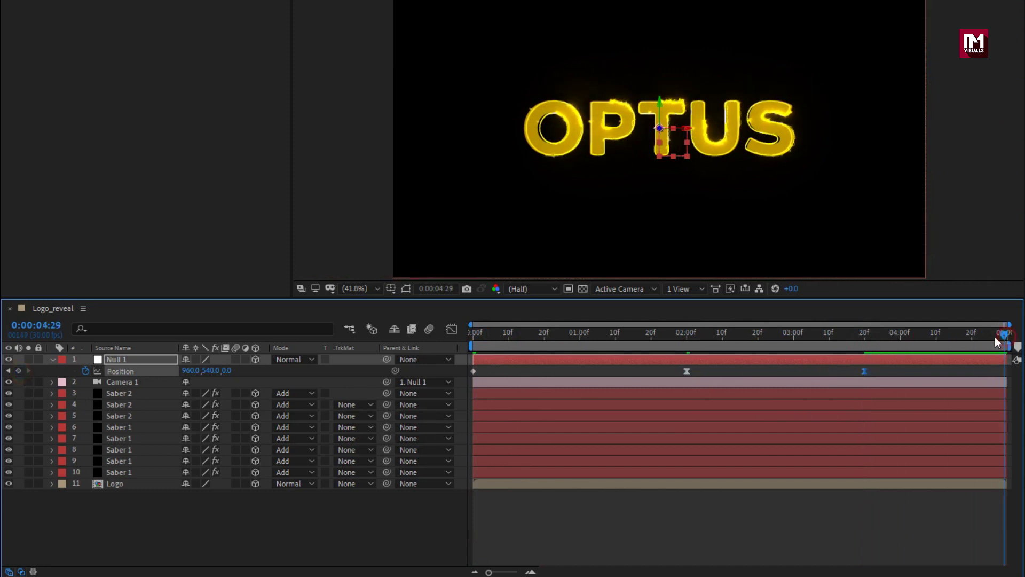
{"action": "left_click_drag", "start_coordinate": [229, 373], "coordinate": [916, 378]}
{"action": "left_click_drag", "start_coordinate": [237, 371], "coordinate": [971, 371]}
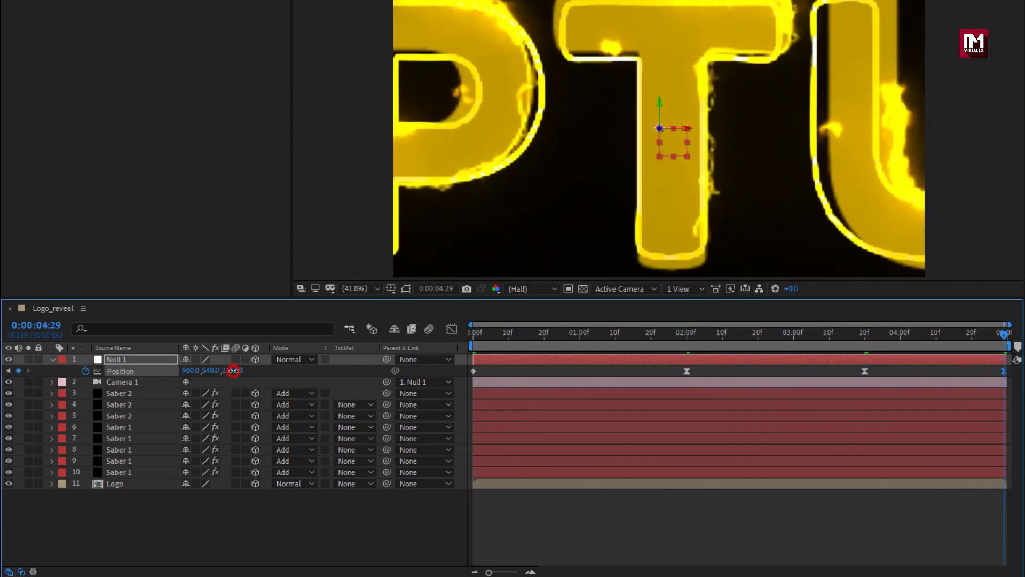
{"action": "left_click_drag", "start_coordinate": [233, 370], "coordinate": [586, 368]}
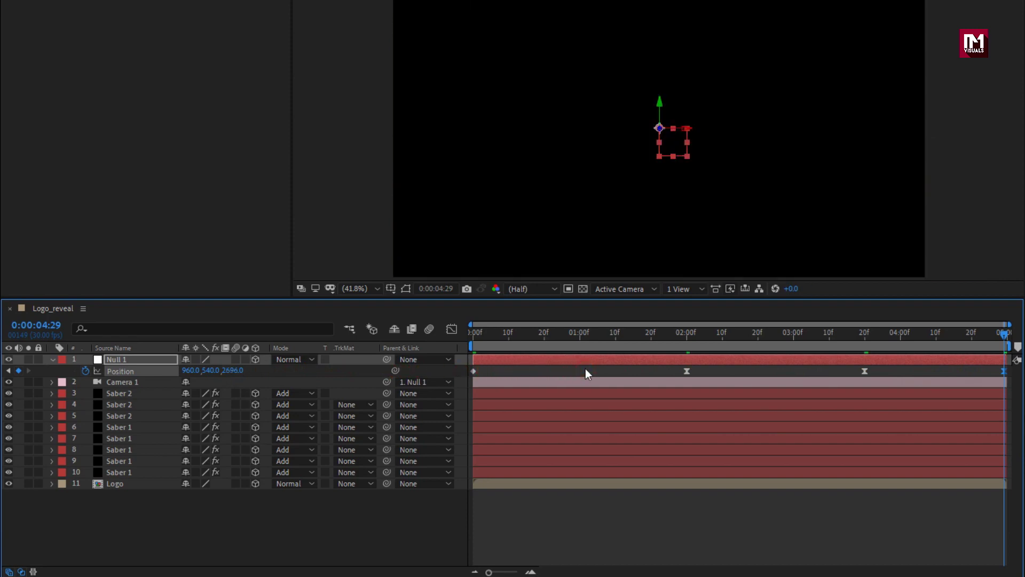
{"action": "left_click_drag", "start_coordinate": [860, 335], "coordinate": [1021, 348]}
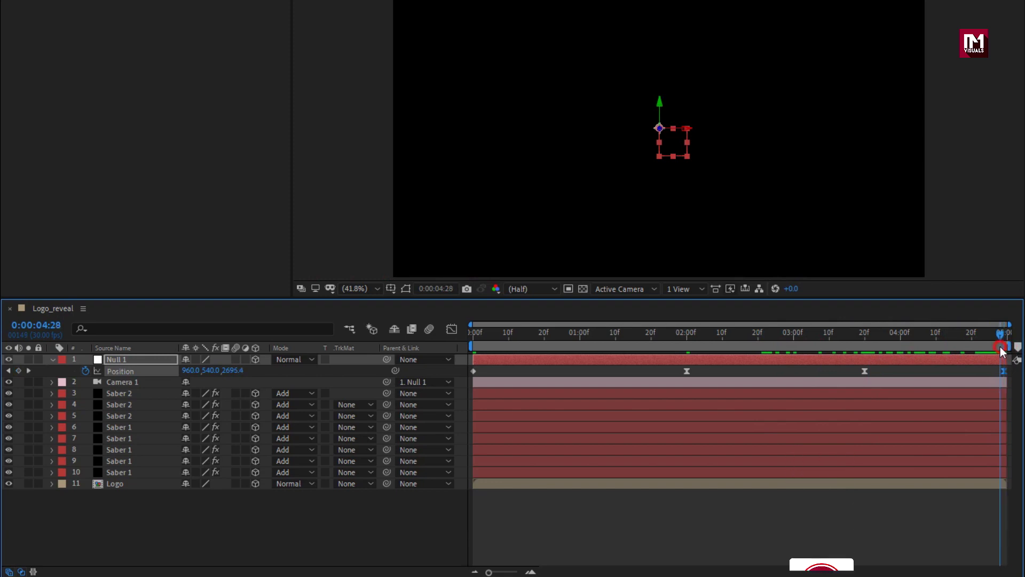
Reveal Null 1's rotation properties and add a Z Rotation keyframe at 0:00:03:20
{"action": "left_click_drag", "start_coordinate": [1007, 350], "coordinate": [931, 345]}
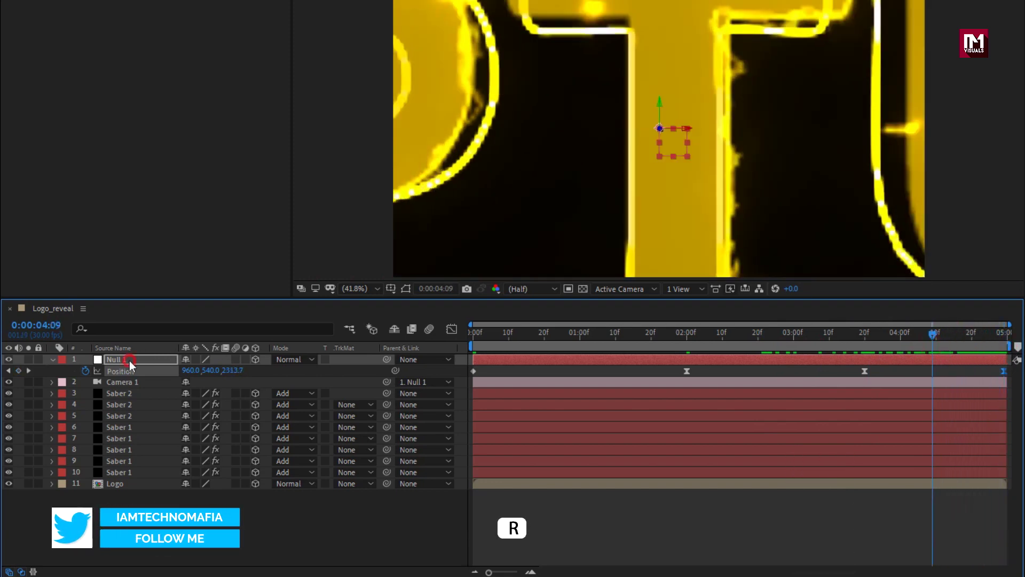
{"action": "key", "text": "r"}
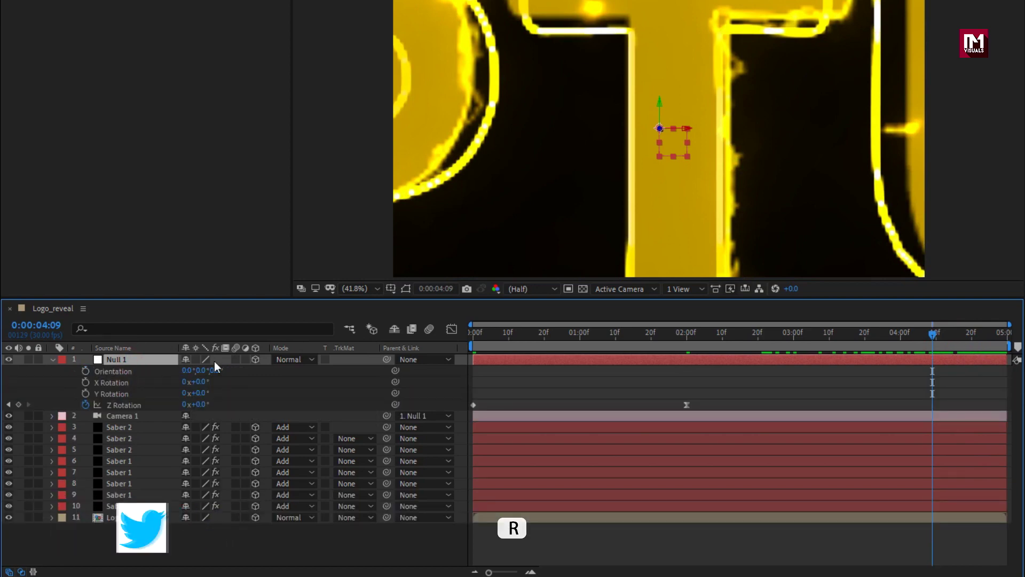
{"action": "left_click", "coordinate": [865, 338]}
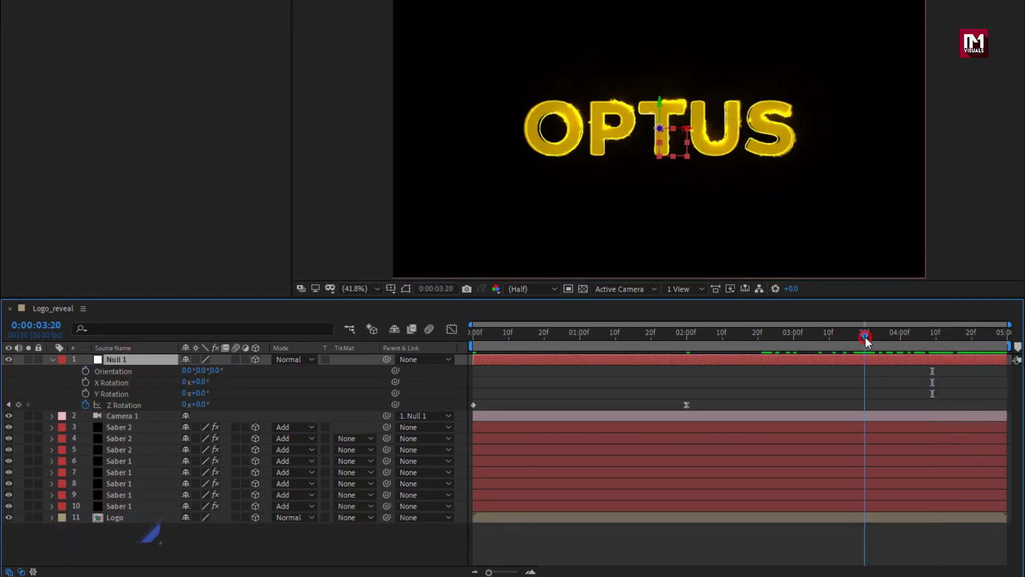
{"action": "left_click", "coordinate": [18, 405]}
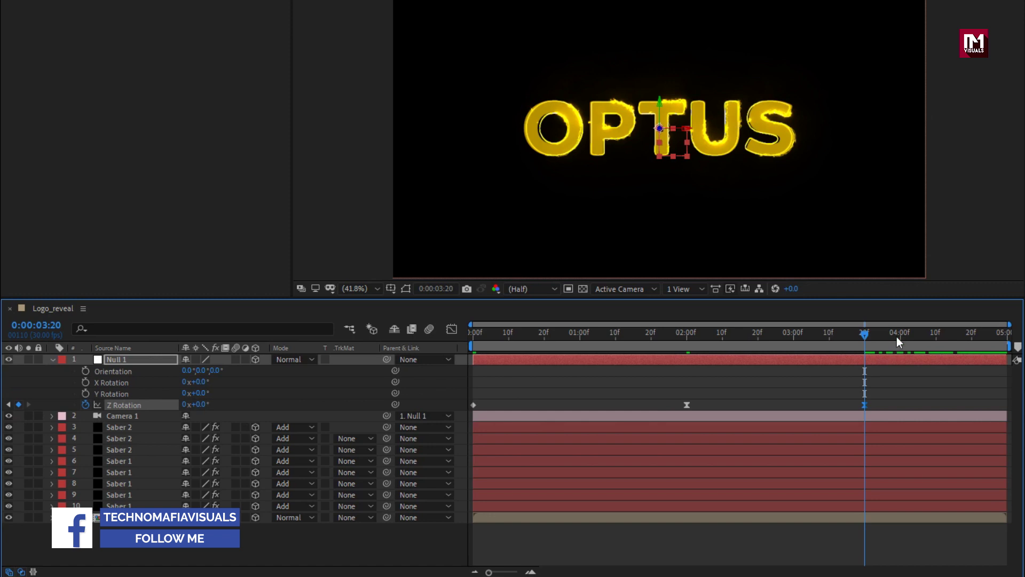
Set Null 1's Z Rotation to -35° at 0:00:04:29 and preview the composition from the first frame
{"action": "left_click_drag", "start_coordinate": [899, 342], "coordinate": [1004, 335]}
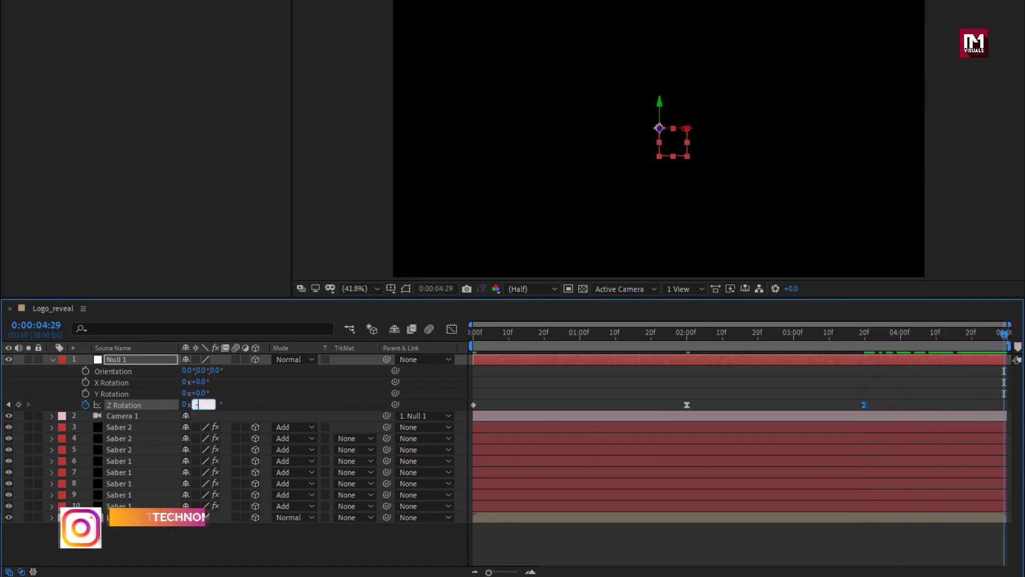
{"action": "type", "text": "-35"}
{"action": "key", "text": "Return"}
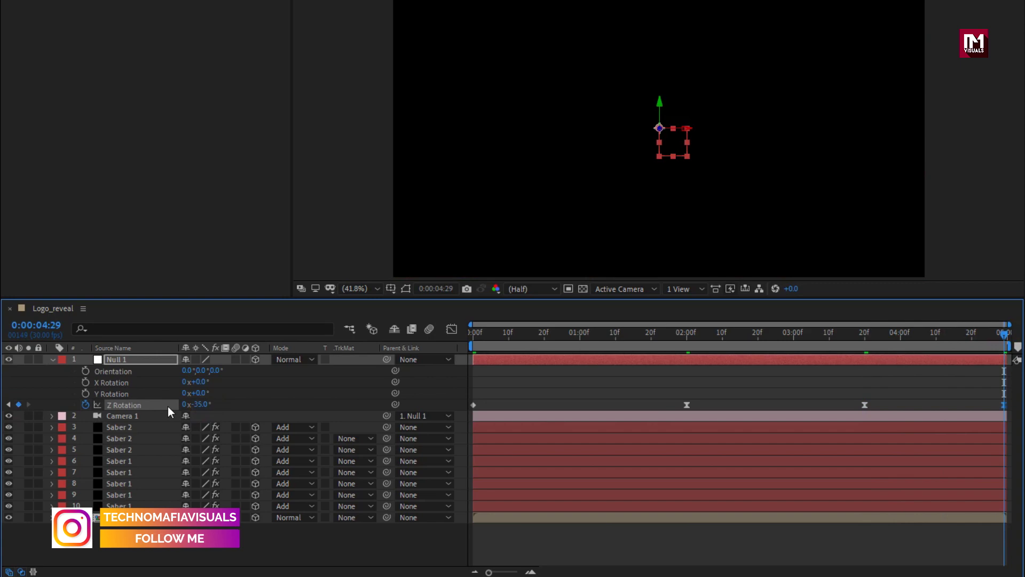
{"action": "left_click", "coordinate": [471, 331]}
{"action": "key", "text": "space"}
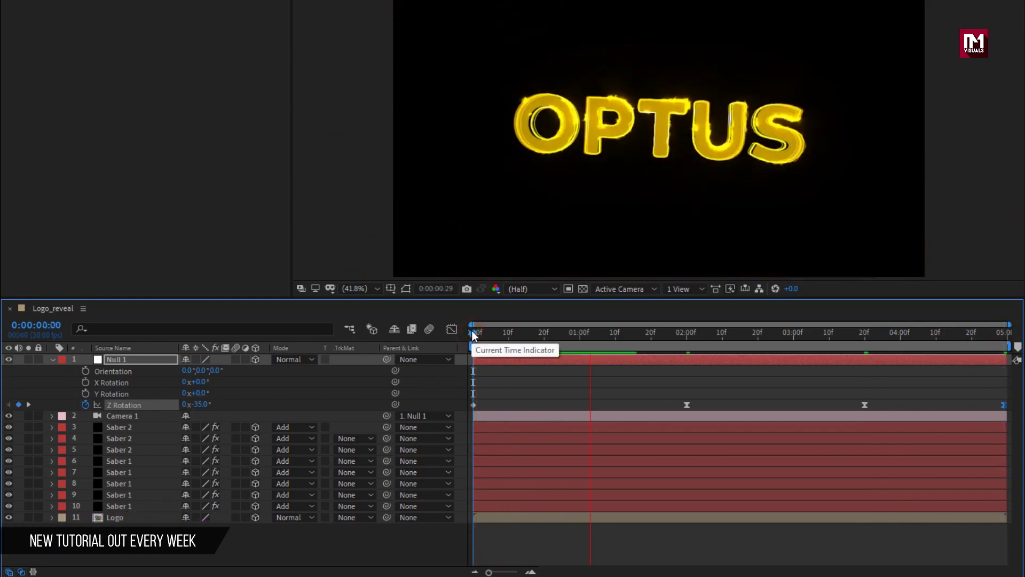